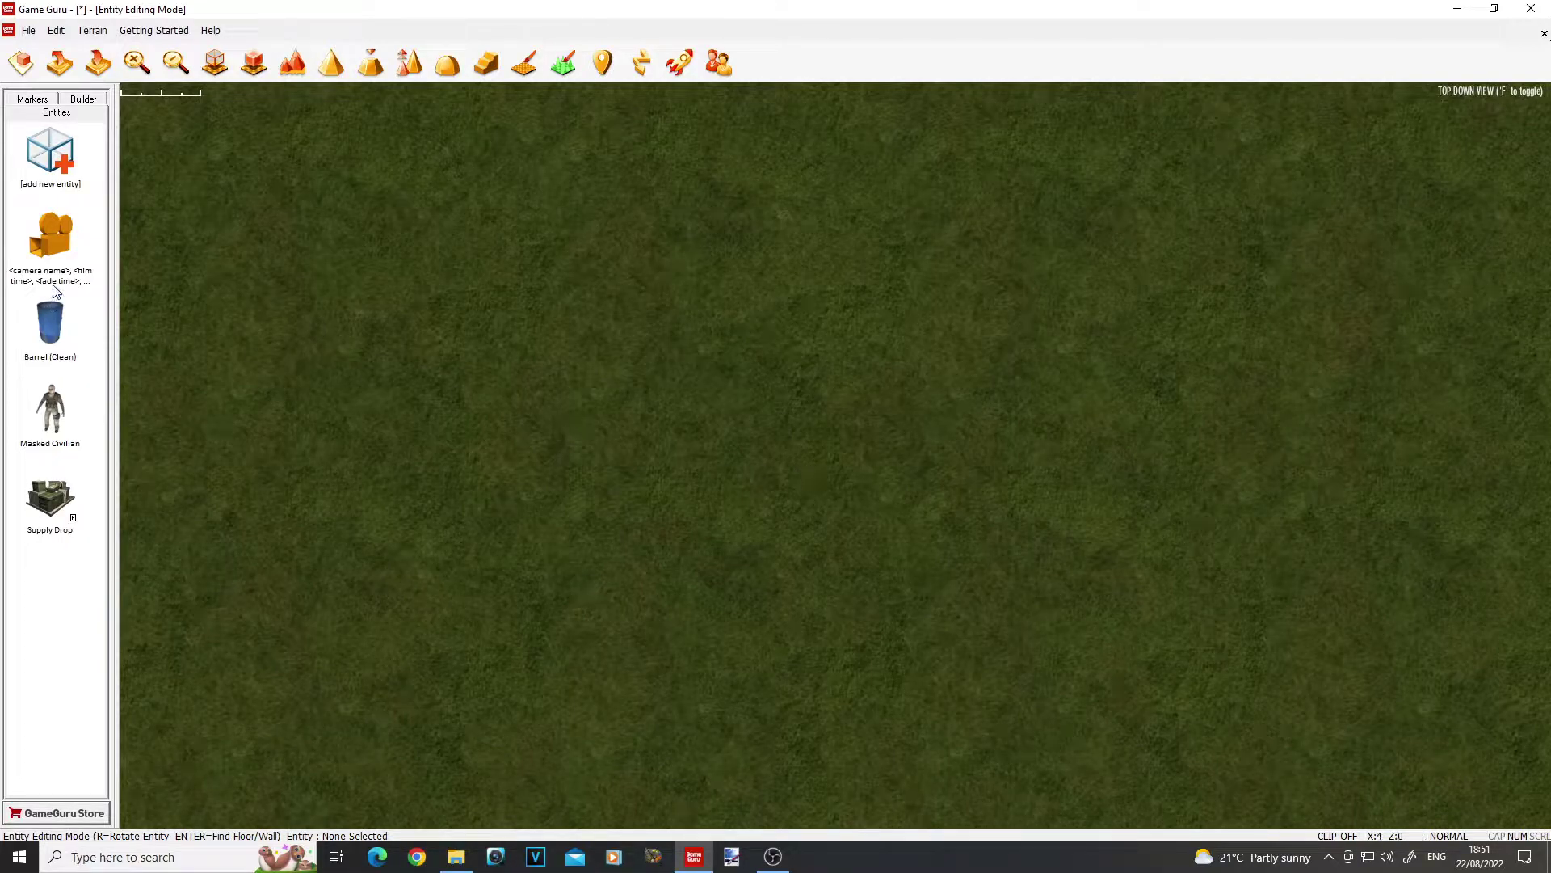
- Place a cinematic camera marker near the middle of the terrain and open its properties
click(50, 234)
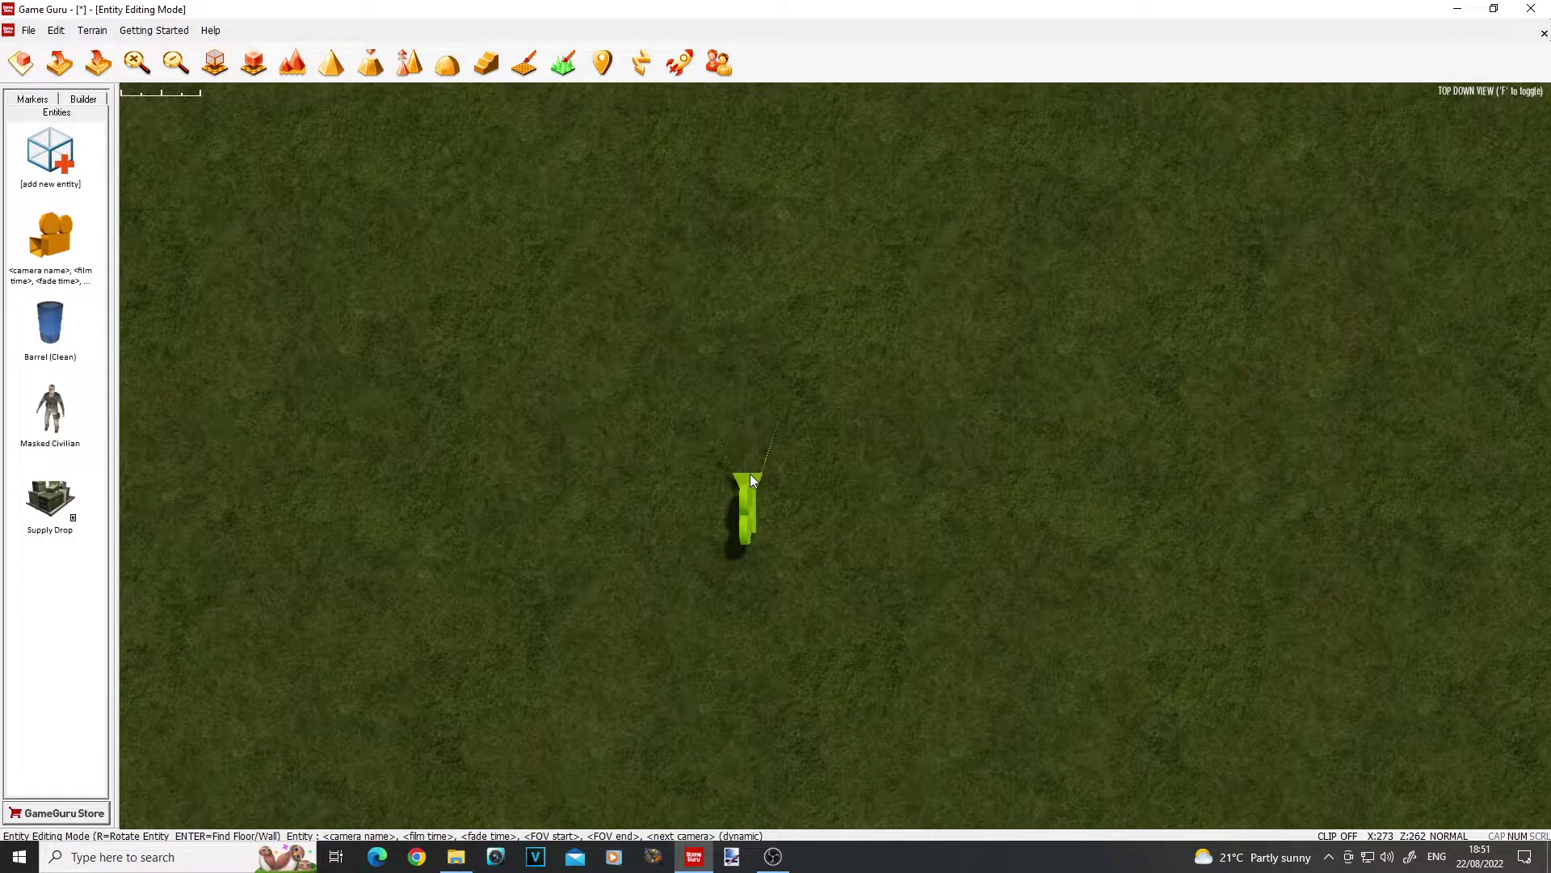
click(750, 477)
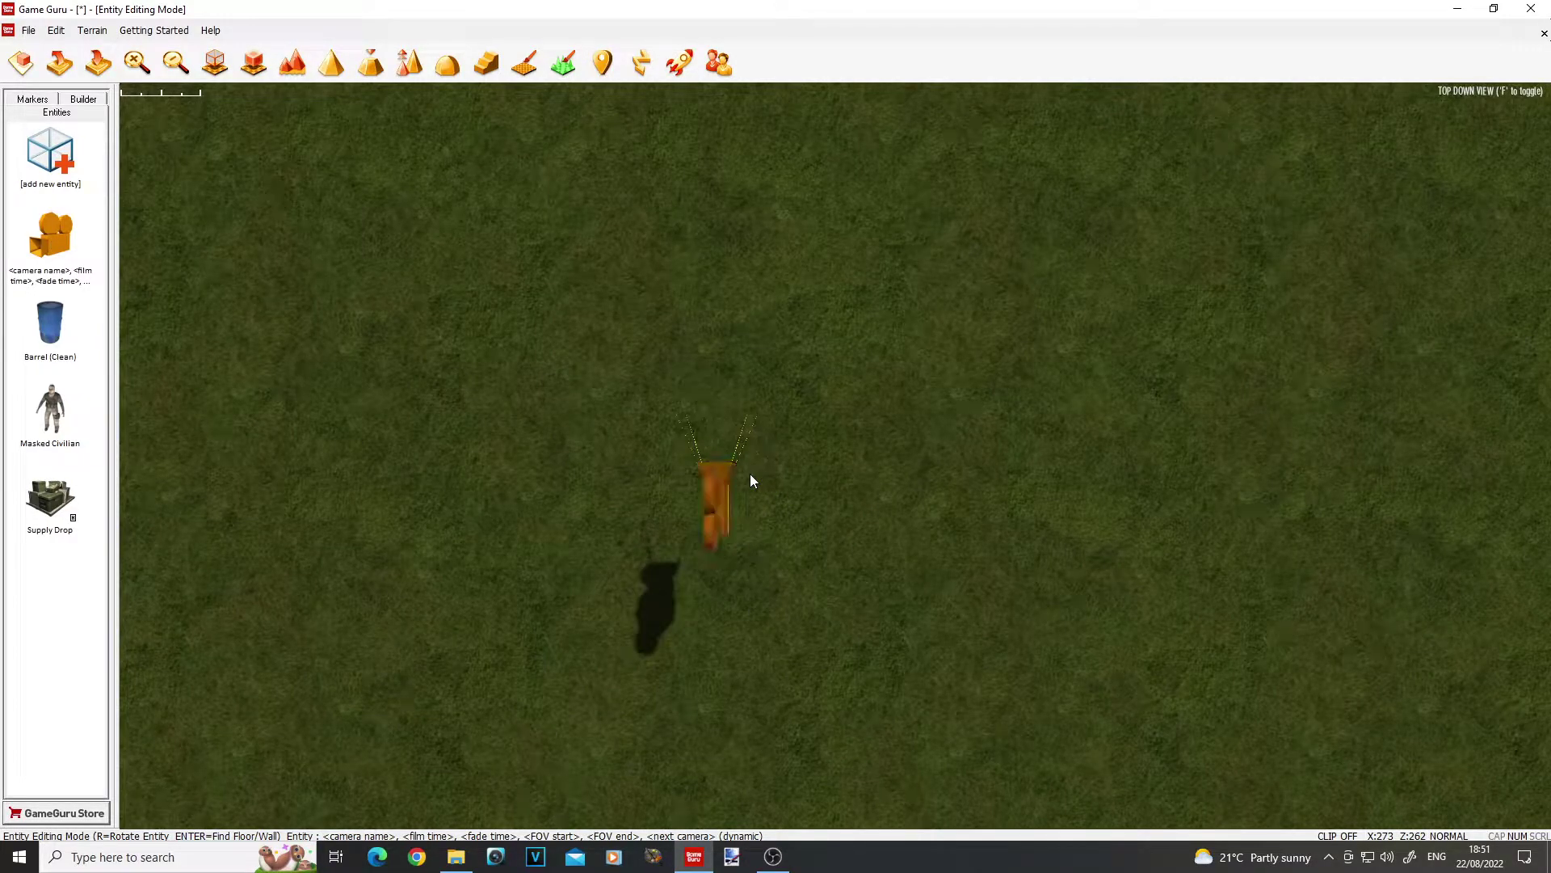
click(725, 509)
click(802, 365)
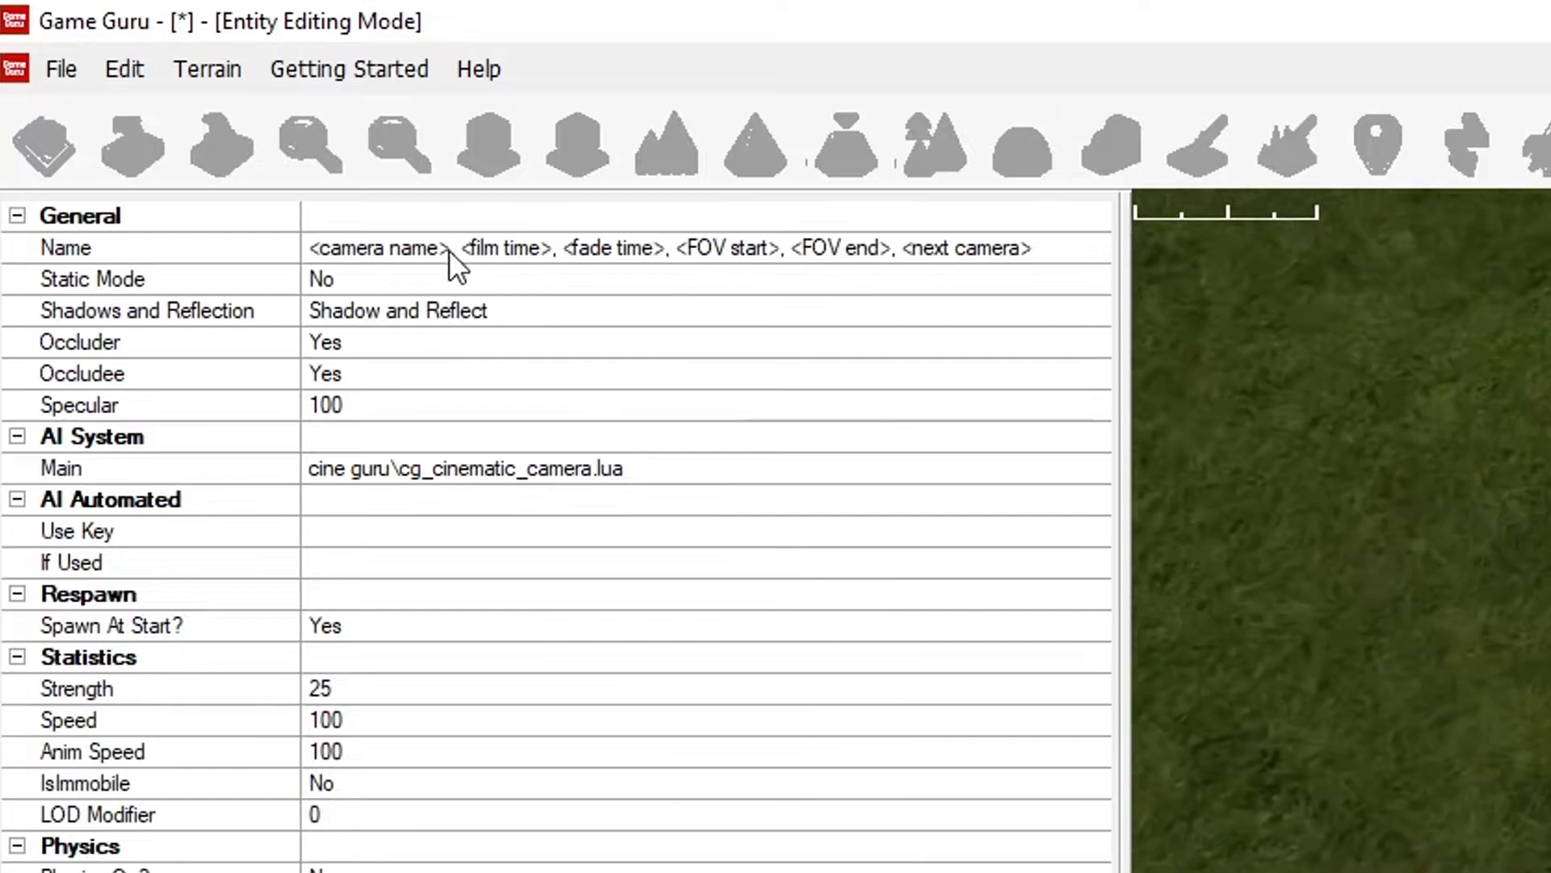
- In the camera's name, replace the camera name placeholder with cam1 and the film time placeholder with 8000
drag(197, 110, 9, 109)
text(cam1)
key(Right)
key(Delete)
key(Delete)
key(Delete)
key(Delete)
key(Delete)
key(Delete)
key(Delete)
key(Delete)
key(Delete)
key(Delete)
key(Delete)
key(Delete)
key(Delete)
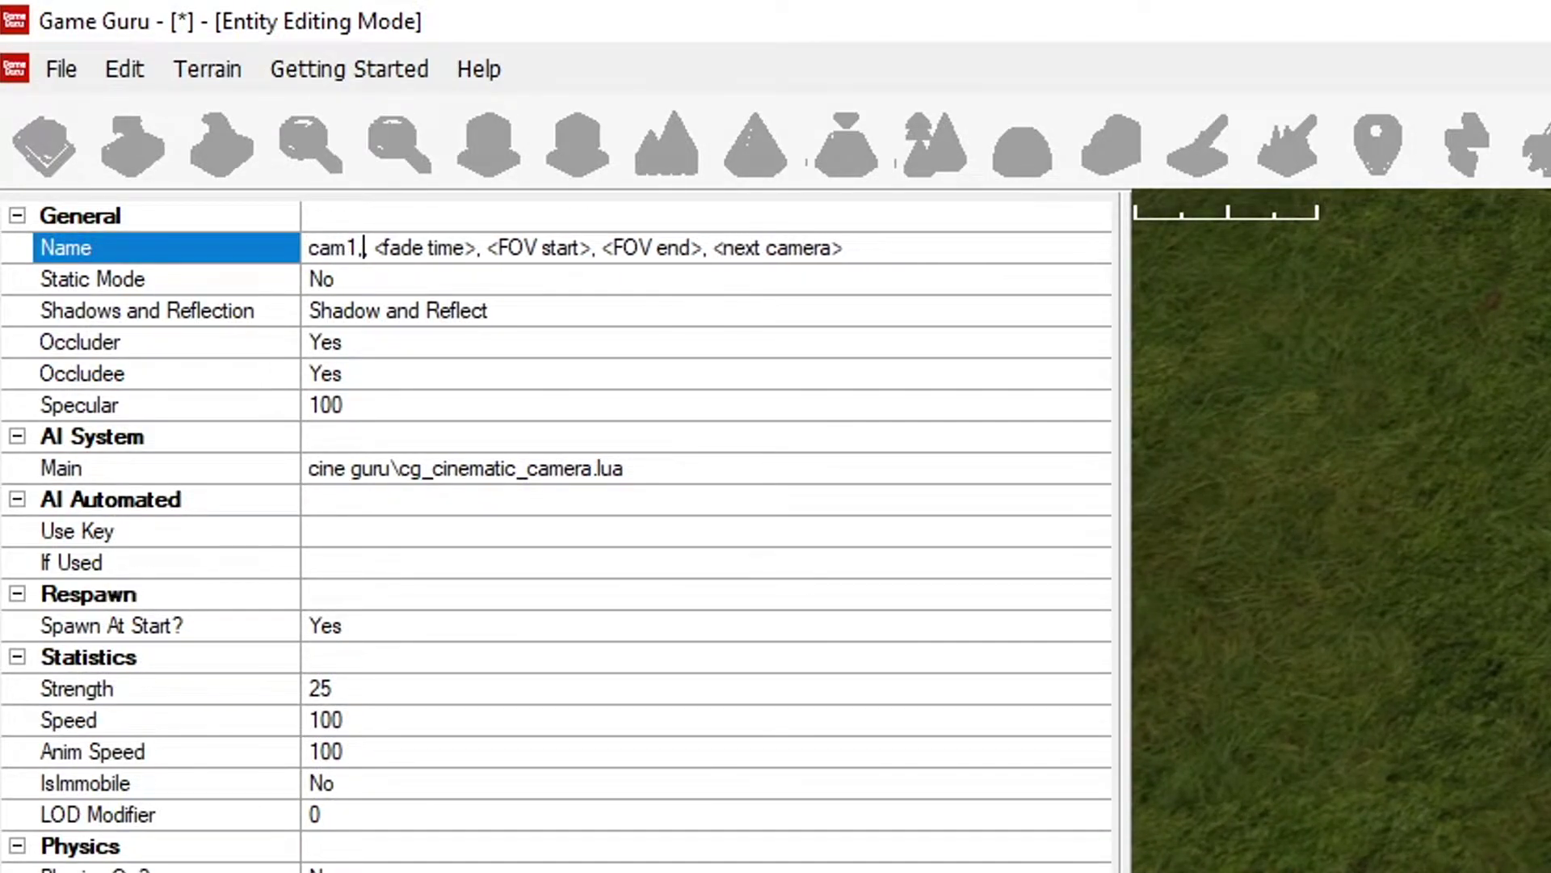
key(Delete)
key(Delete)
text(8000,)
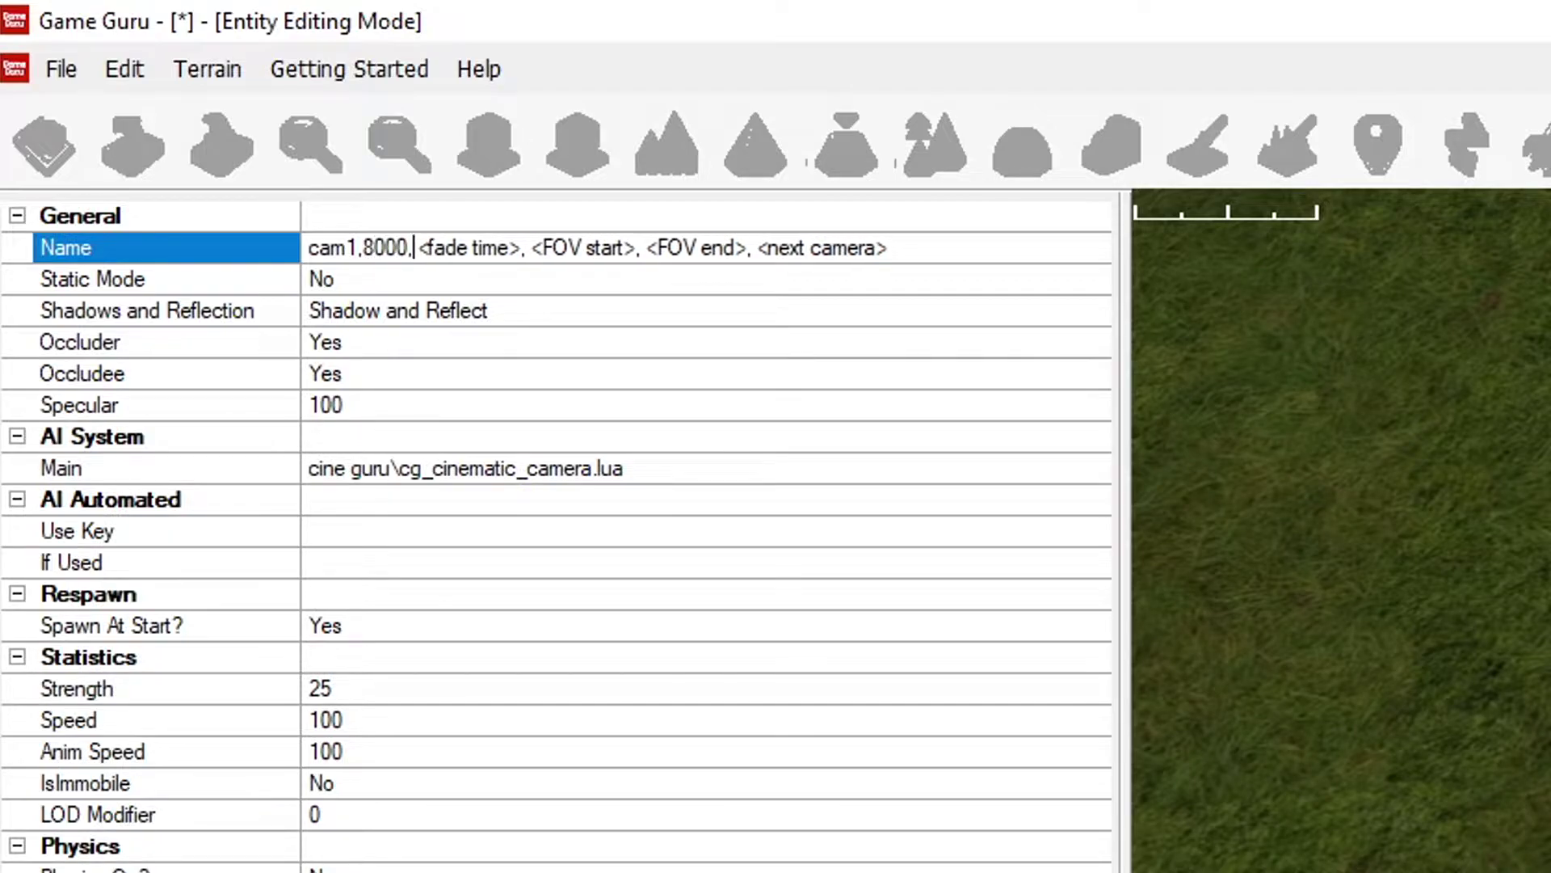
- Replace the fade time placeholder in the camera's name with 0
key(Delete)
key(Delete)
key(Delete)
key(Delete)
key(Delete)
key(Delete)
key(Delete)
key(Delete)
key(Delete)
key(Delete)
key(Delete)
key(Delete)
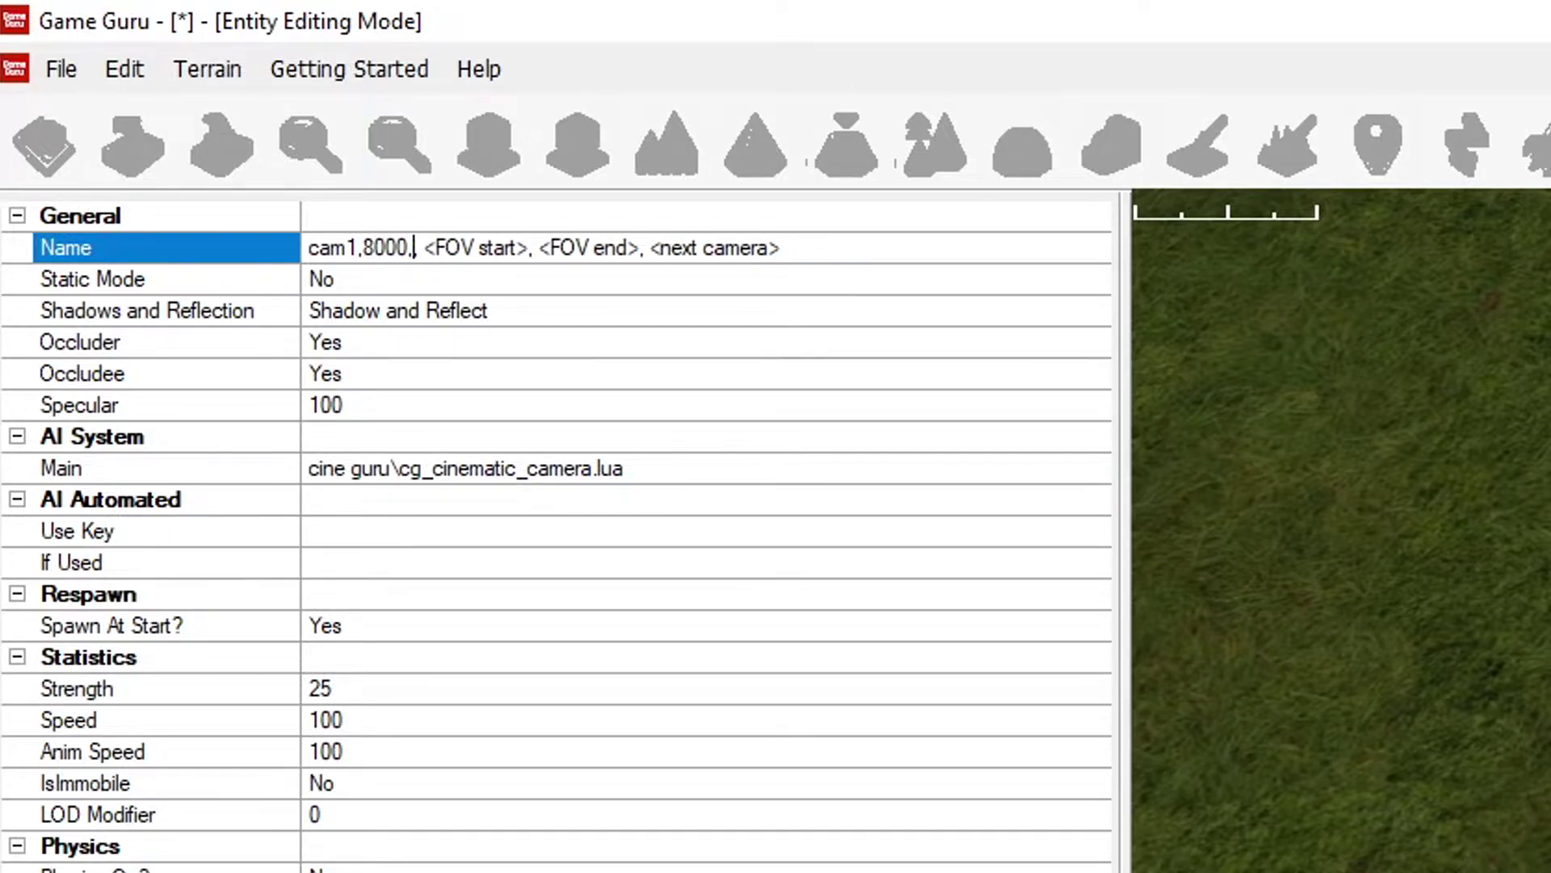
text(0,)
- Set both the FOV start and FOV end values in the camera's name to 60
key(Delete)
key(Delete)
key(Delete)
key(Delete)
key(Delete)
key(Delete)
key(Delete)
key(Delete)
key(Delete)
key(Delete)
key(Delete)
key(Delete)
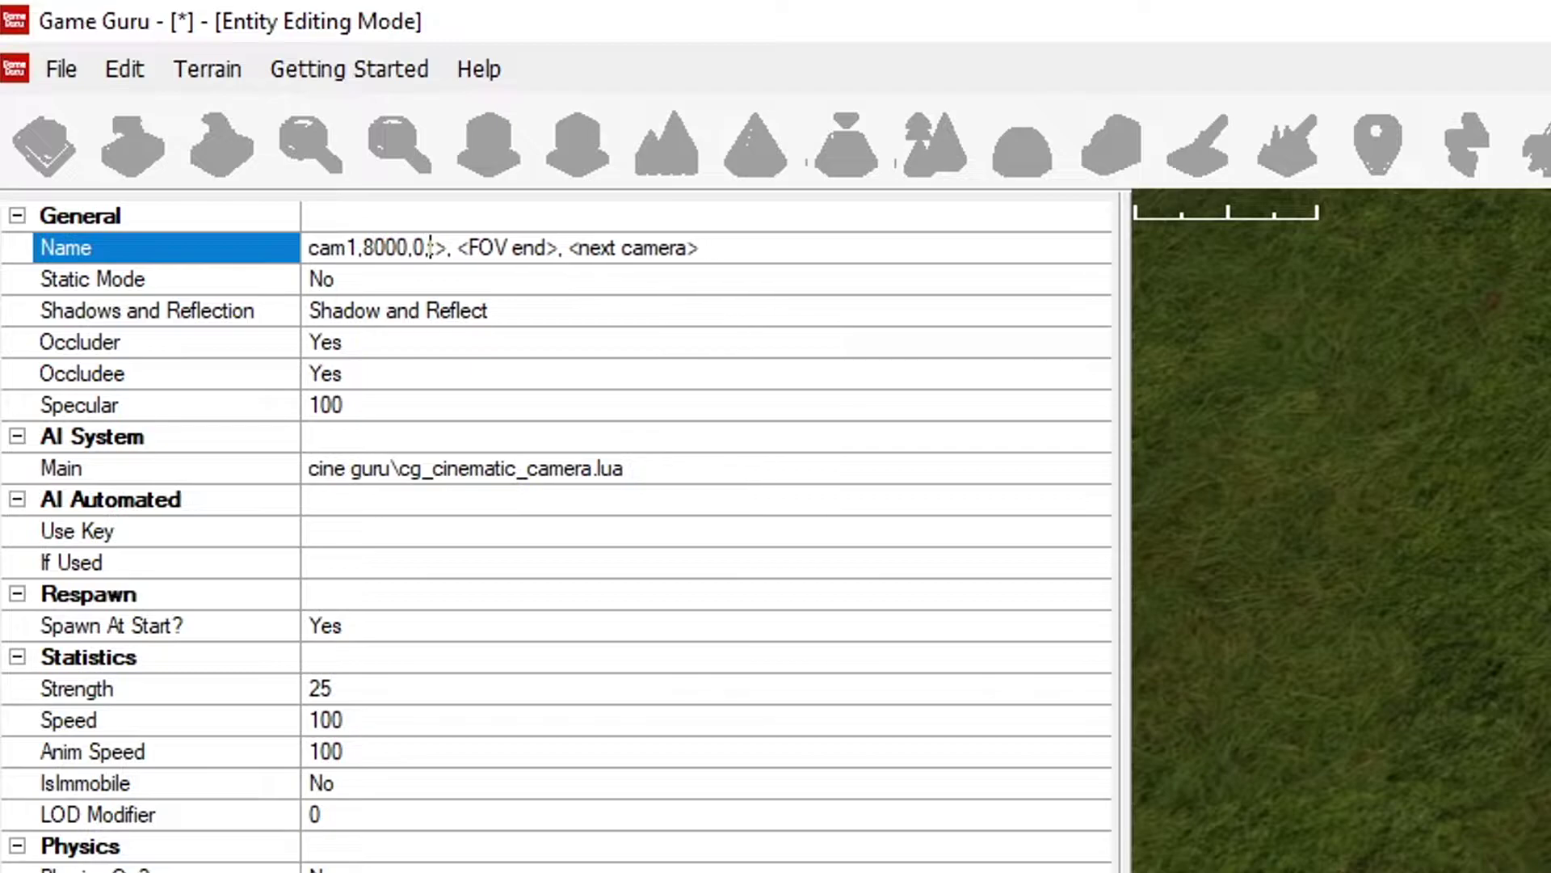
key(Delete)
key(Delete)
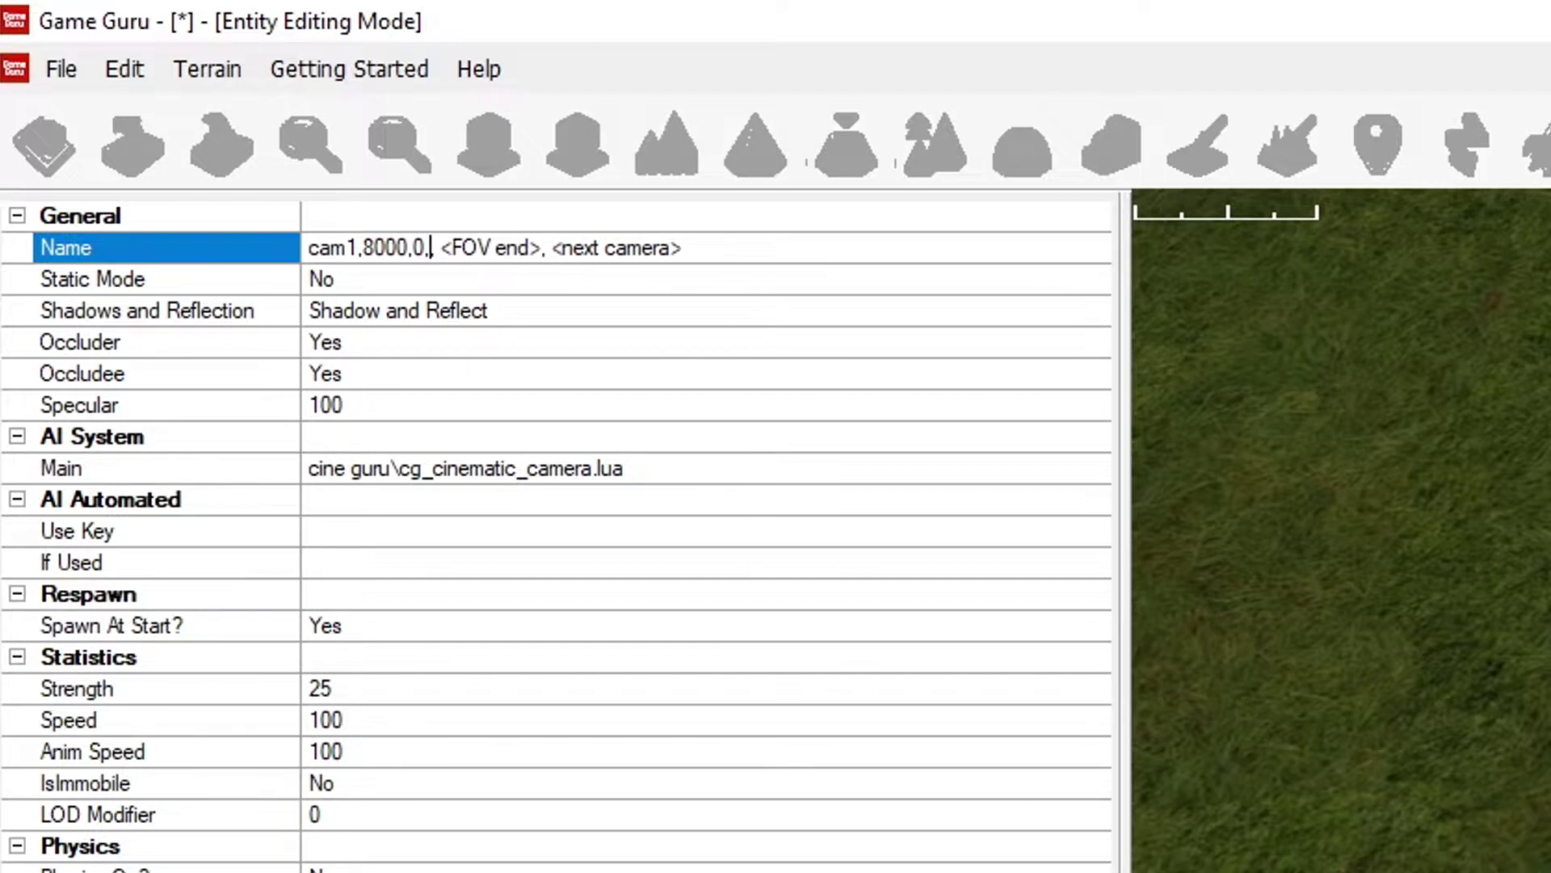
text(60)
key(Delete)
key(Delete)
key(Delete)
key(Delete)
key(Delete)
key(Delete)
key(Delete)
key(Delete)
key(Delete)
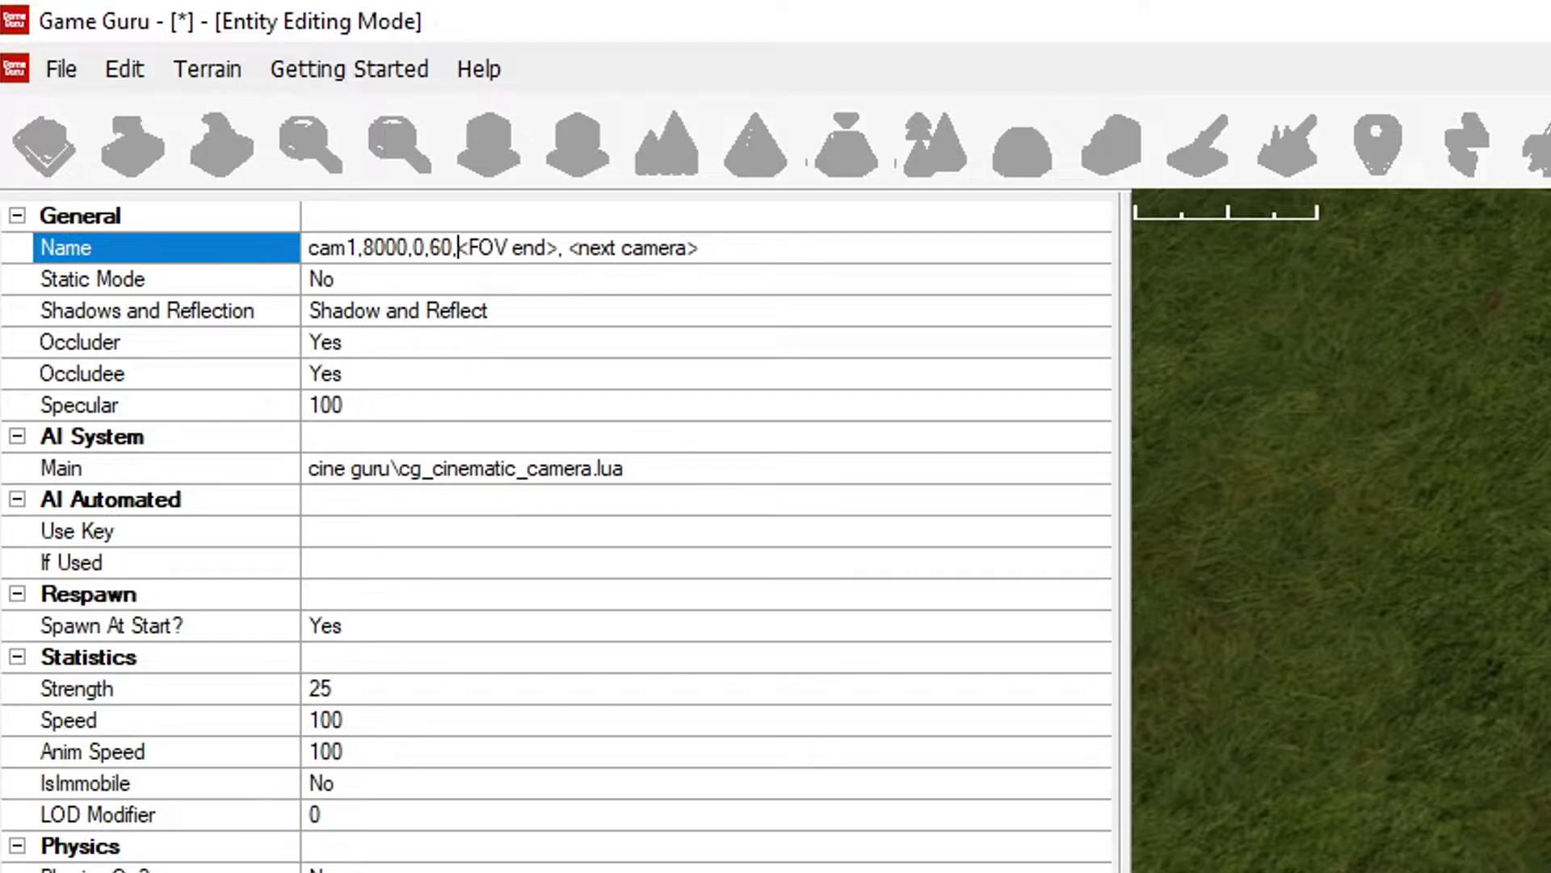
text(60)
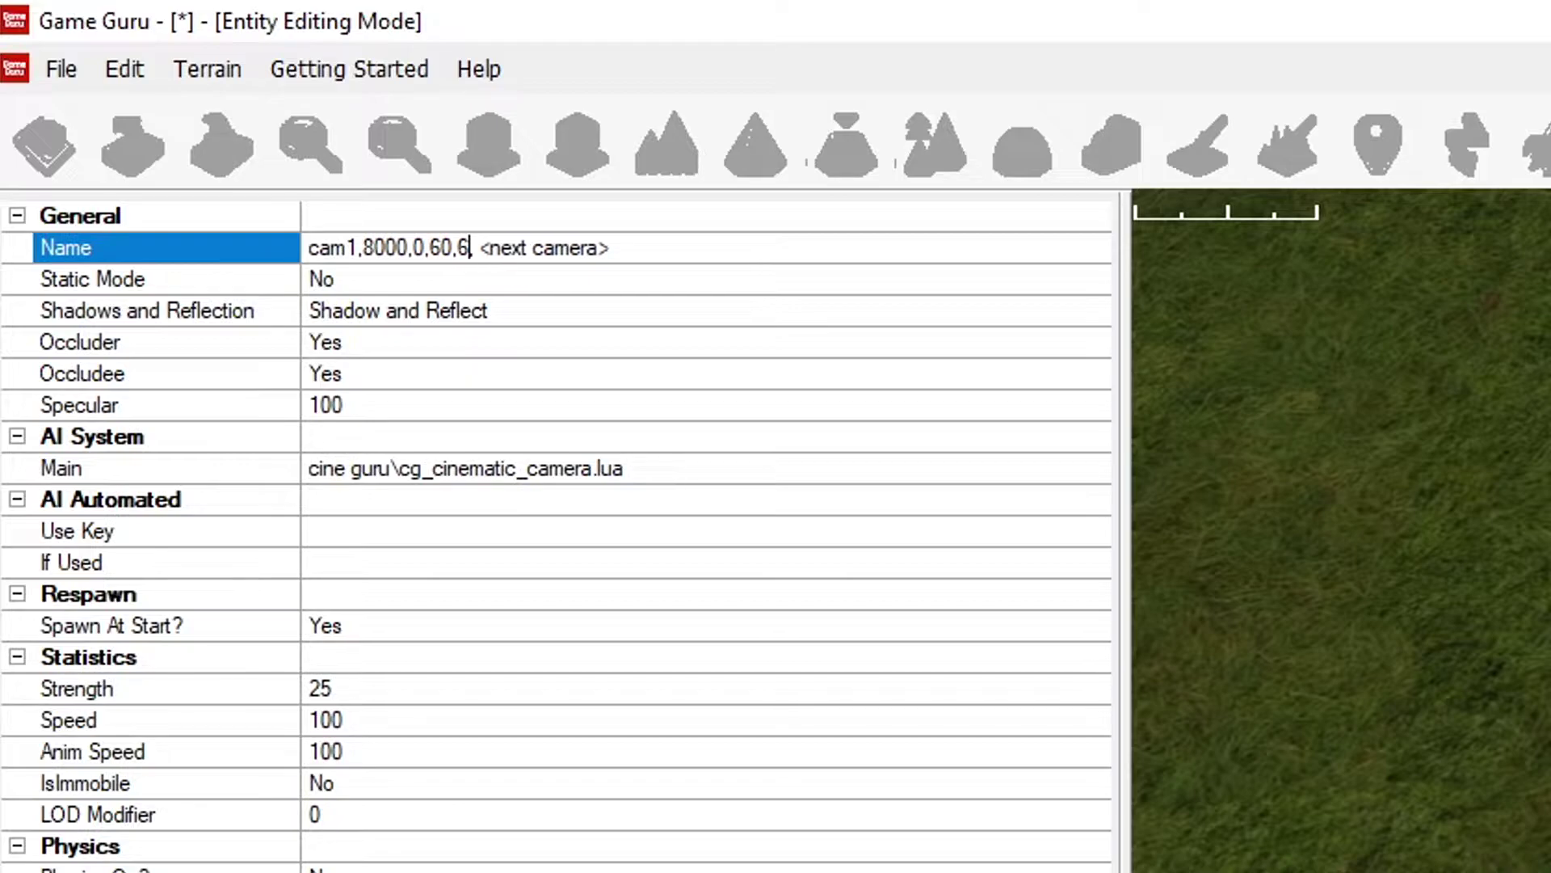
- Remove the next camera placeholder from the camera's name, leaving it blank, and apply the changes
key(Delete)
key(Delete)
key(Delete)
key(Delete)
key(Delete)
key(Delete)
key(Delete)
key(Delete)
key(Delete)
key(Delete)
key(Delete)
key(Delete)
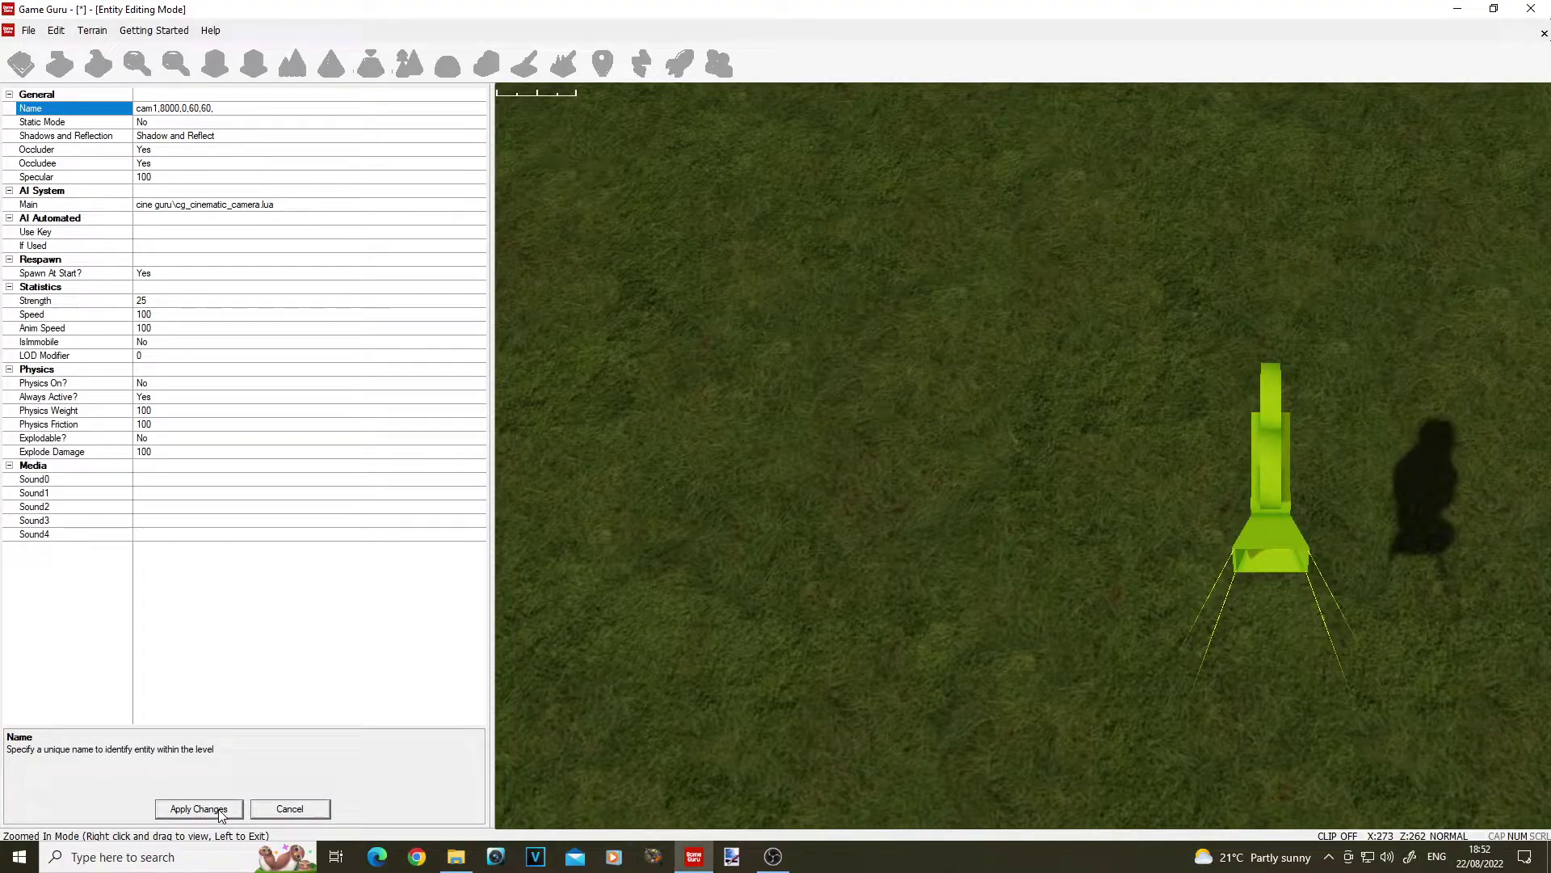
click(199, 809)
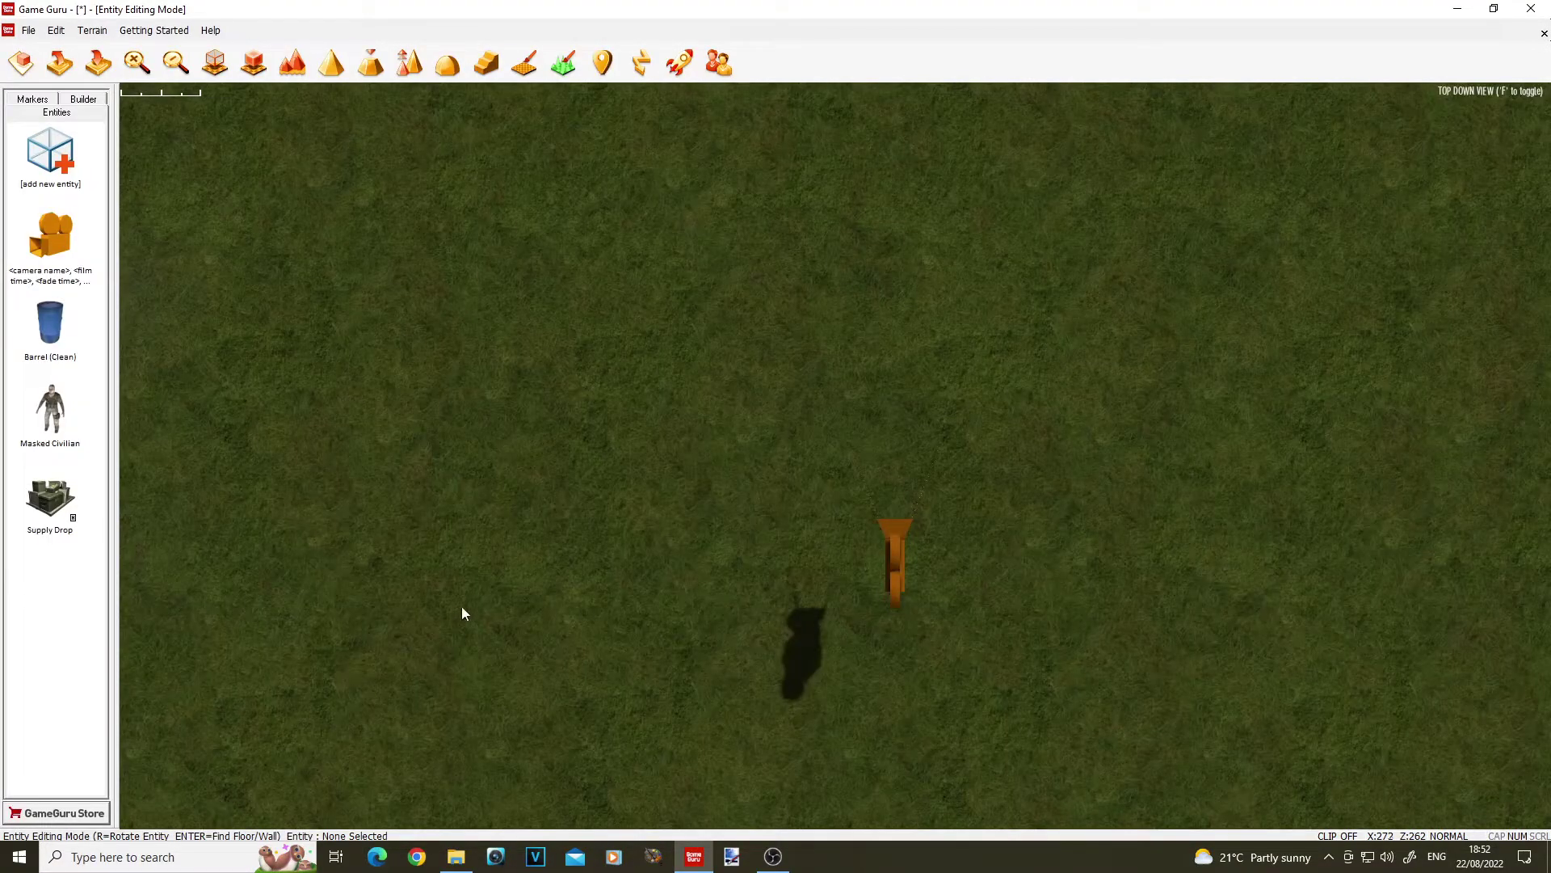
- Place a clean barrel on the terrain, ahead and to the right of the camera
scroll(483, 583, down, 5)
scroll(671, 584, up, 3)
key(d)
key(a)
click(57, 341)
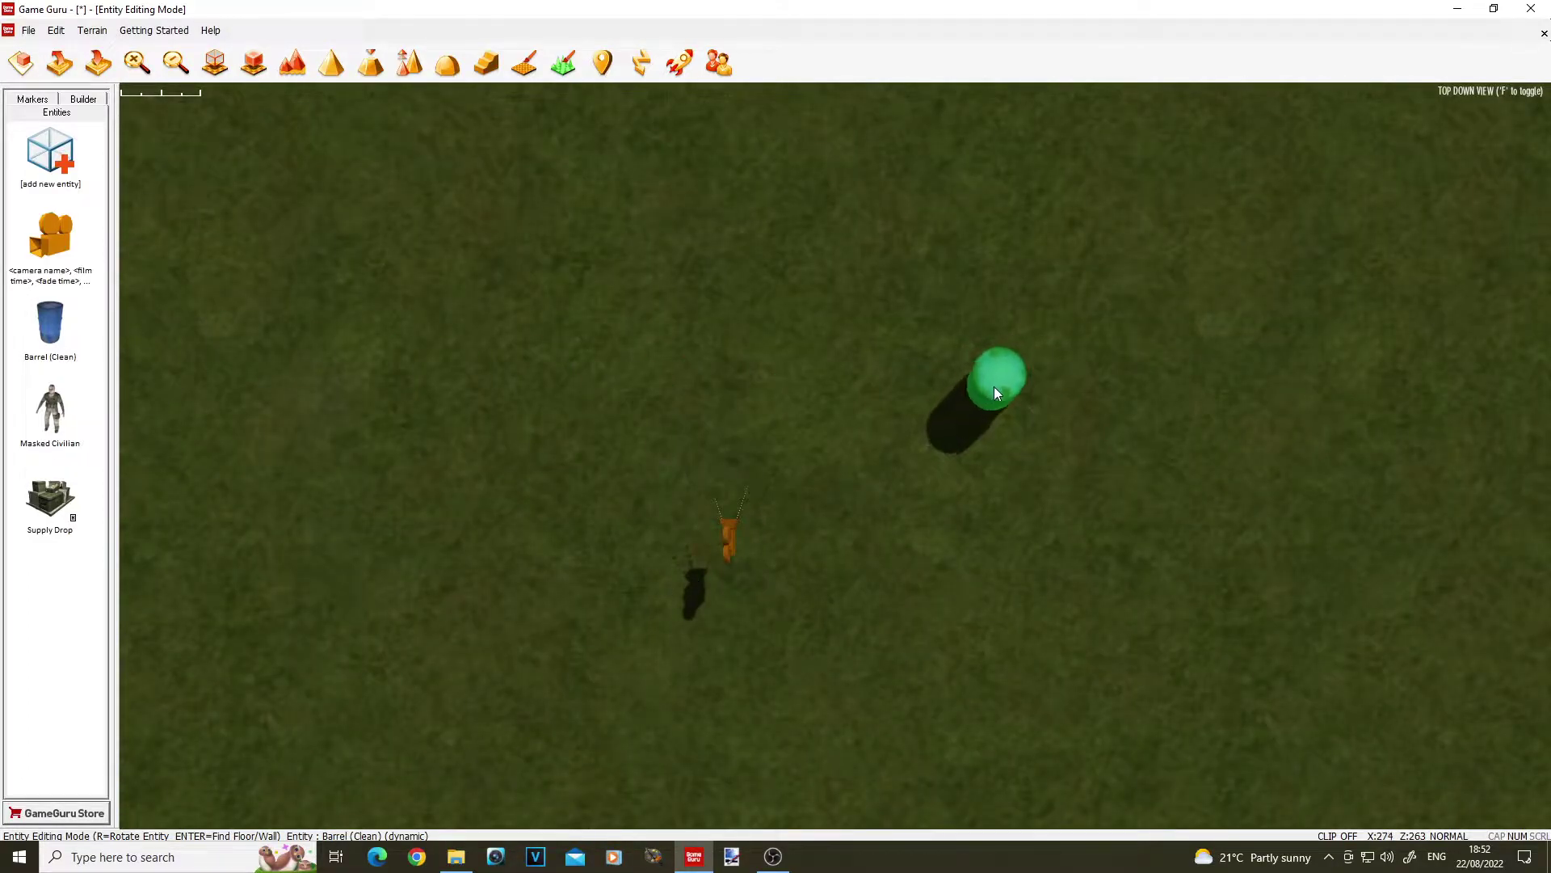
click(1002, 386)
- Place a Masked Civilian below the barrel and a Supply Drop below the civilian, forming a column beside the camera
click(50, 410)
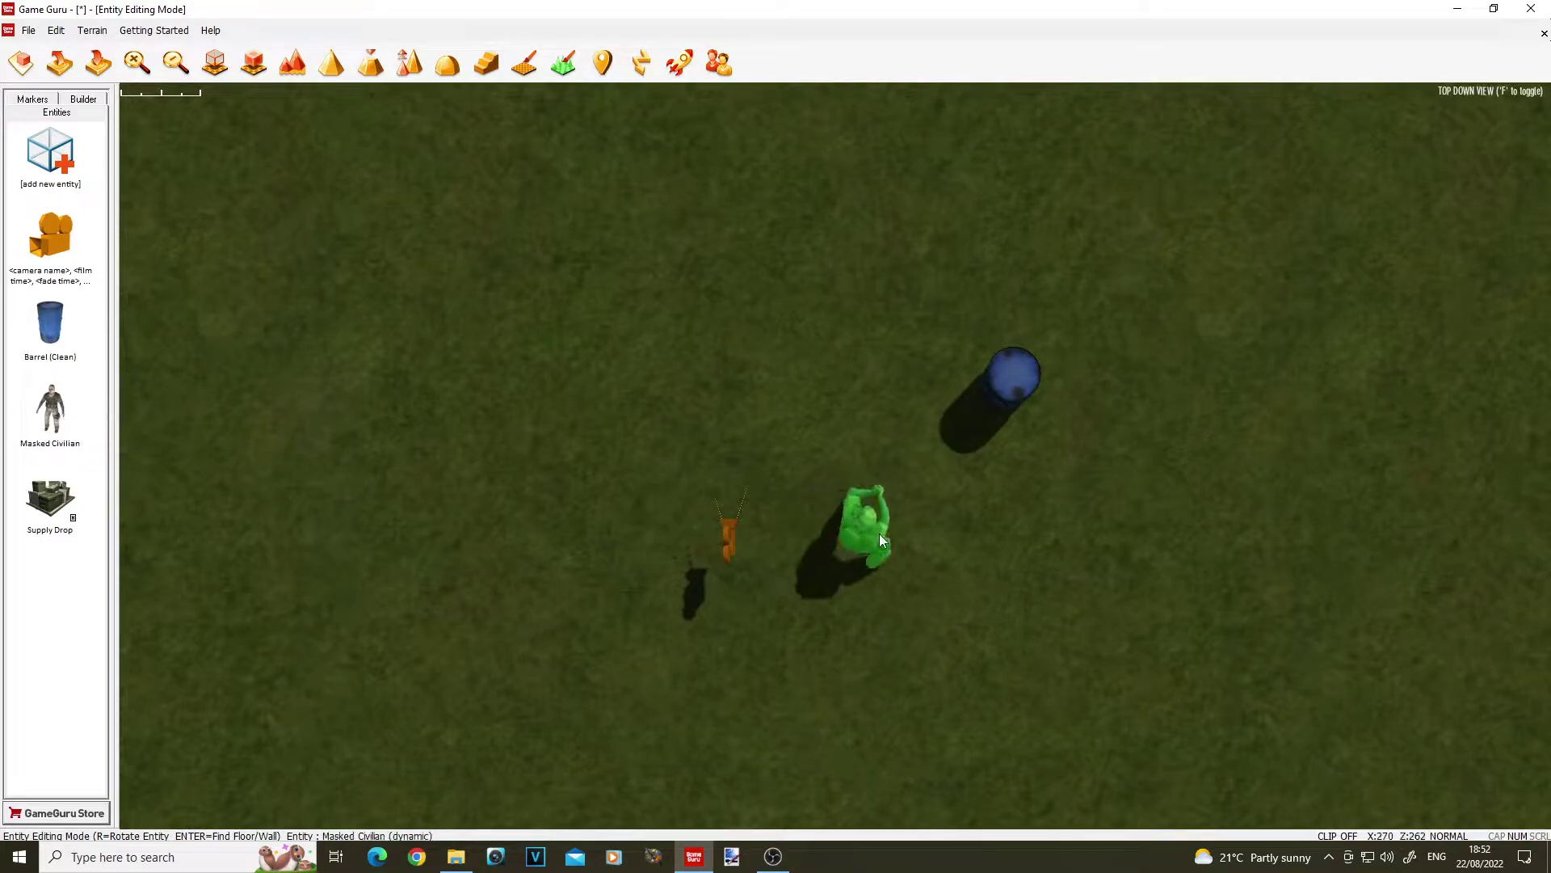
click(987, 543)
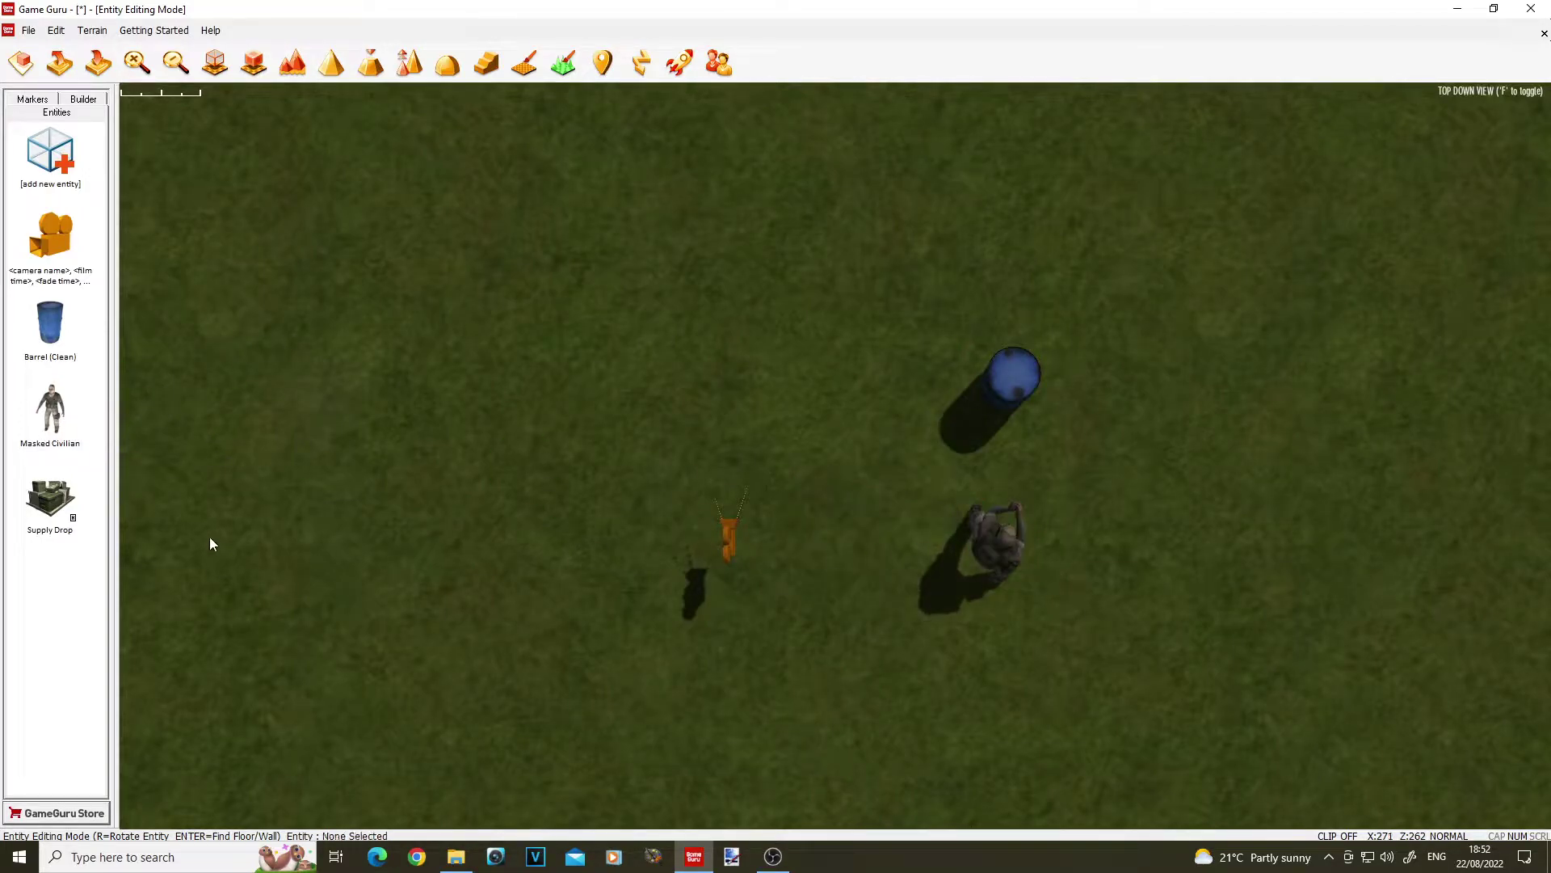
click(50, 500)
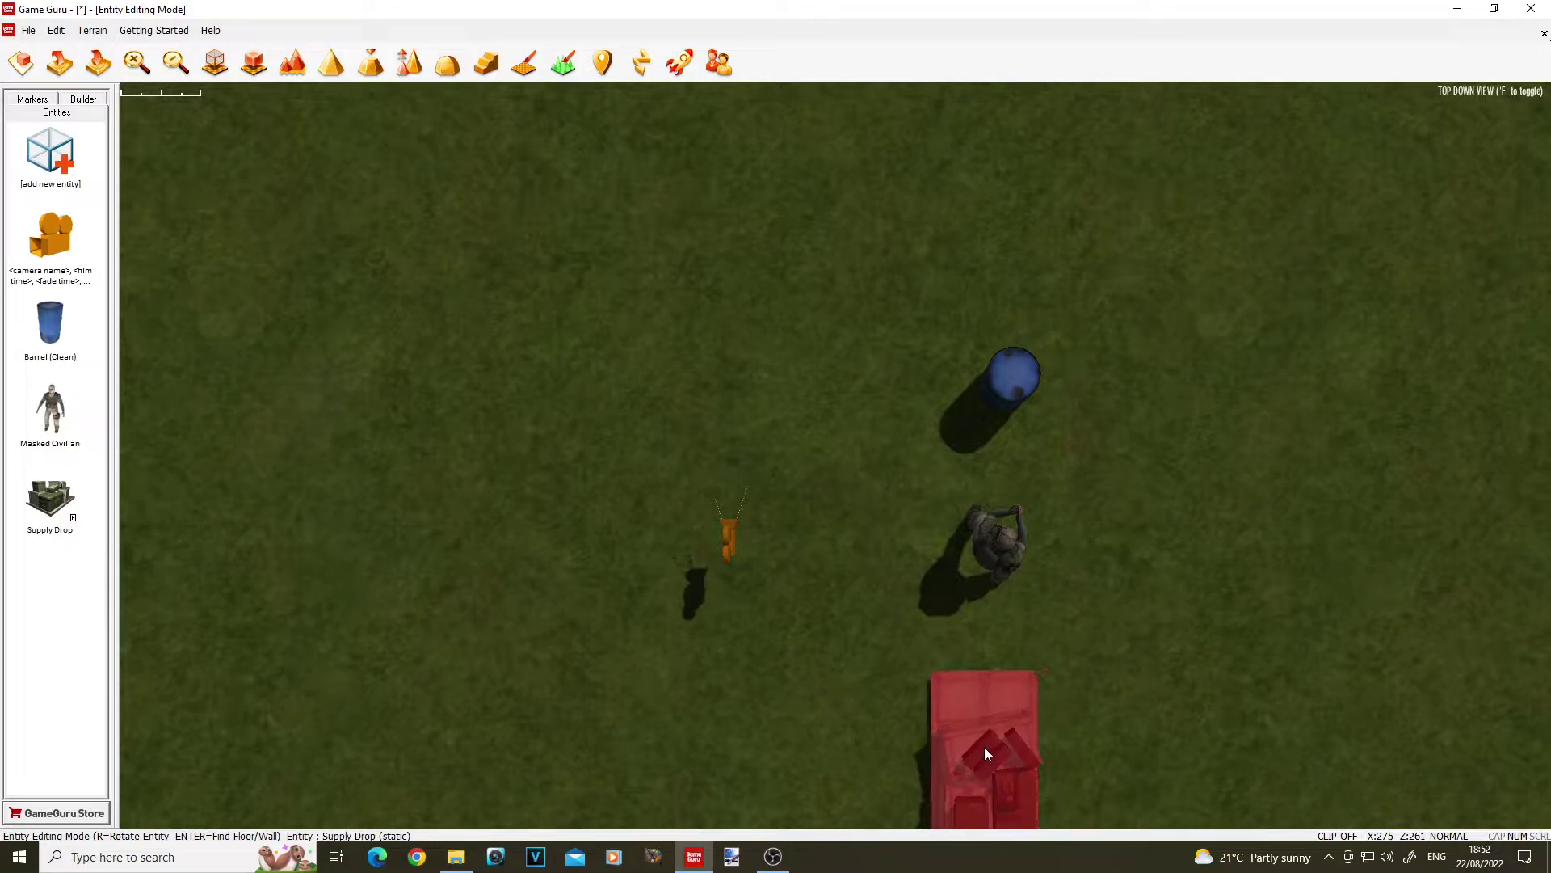
click(985, 735)
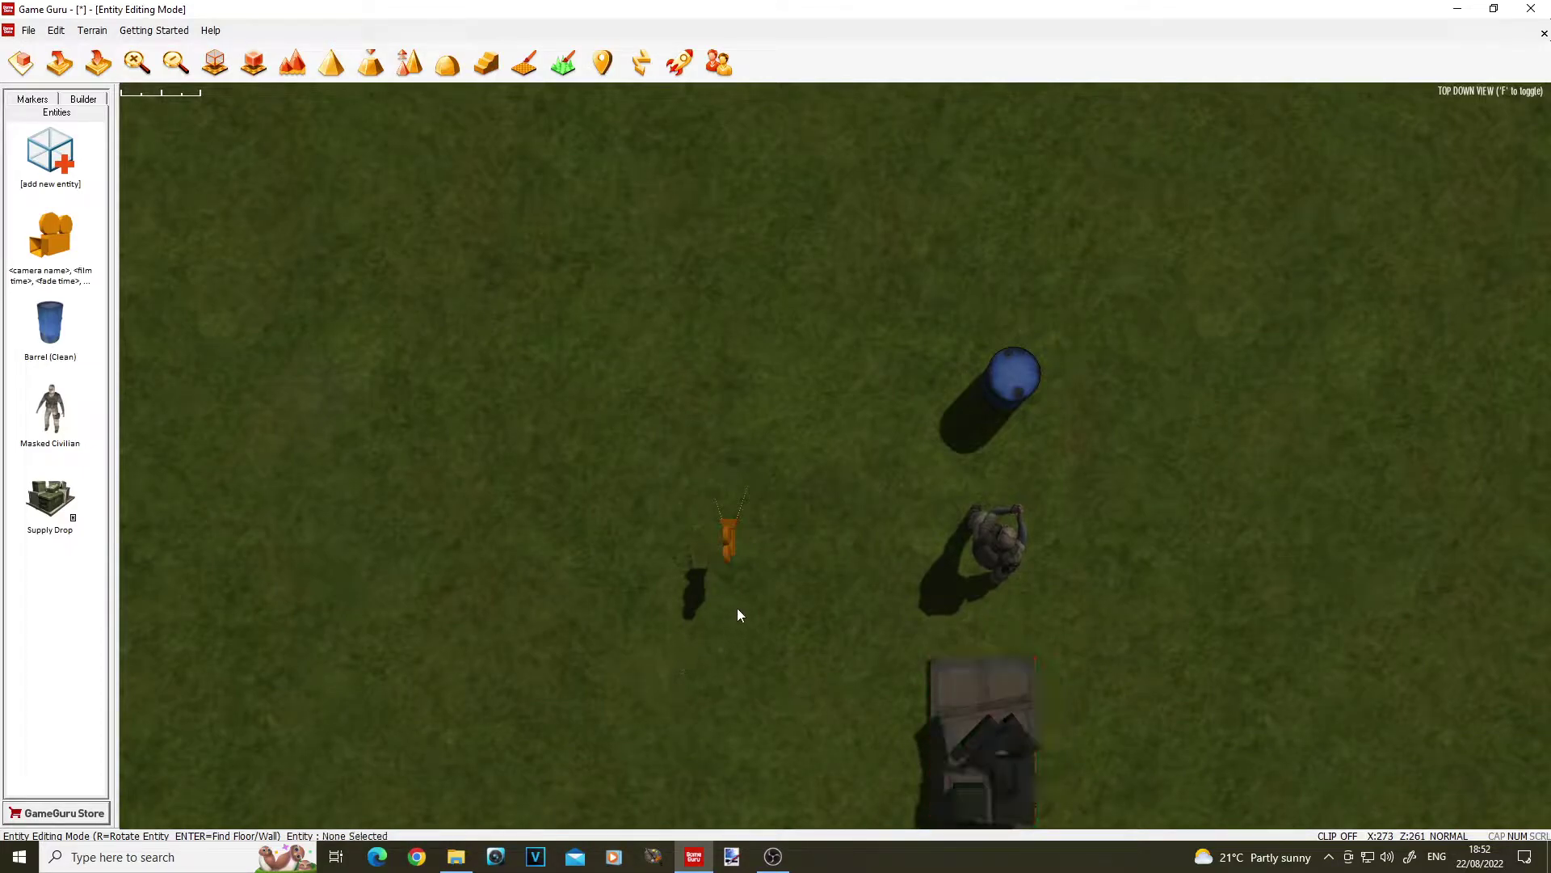
- Add a cine-trigger zone from the Cine Guru entities and place it just left of the camera
click(64, 162)
click(851, 77)
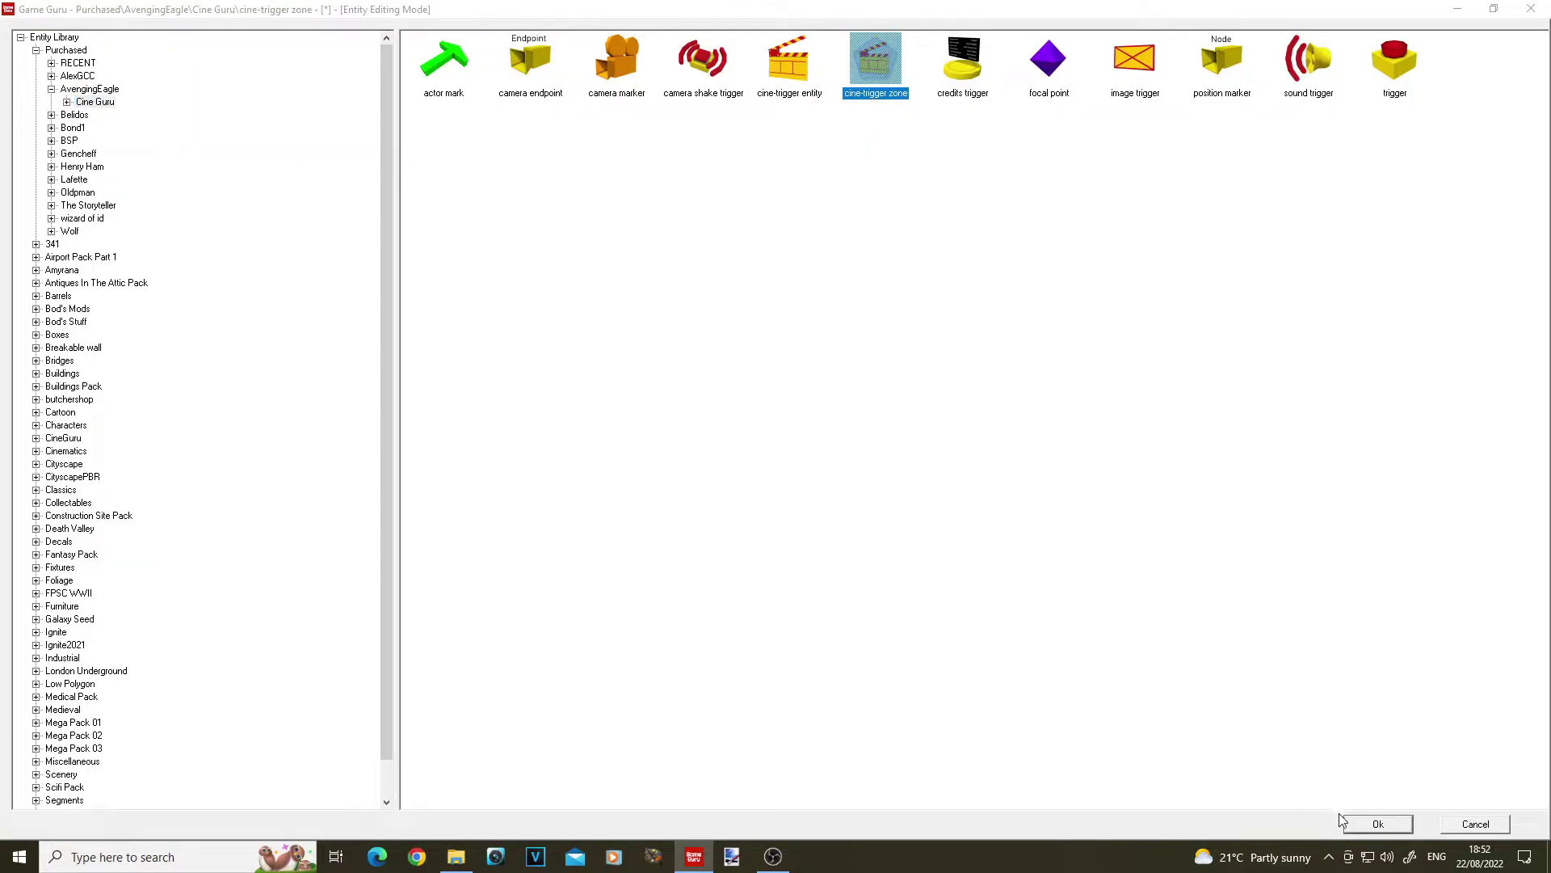
click(1365, 823)
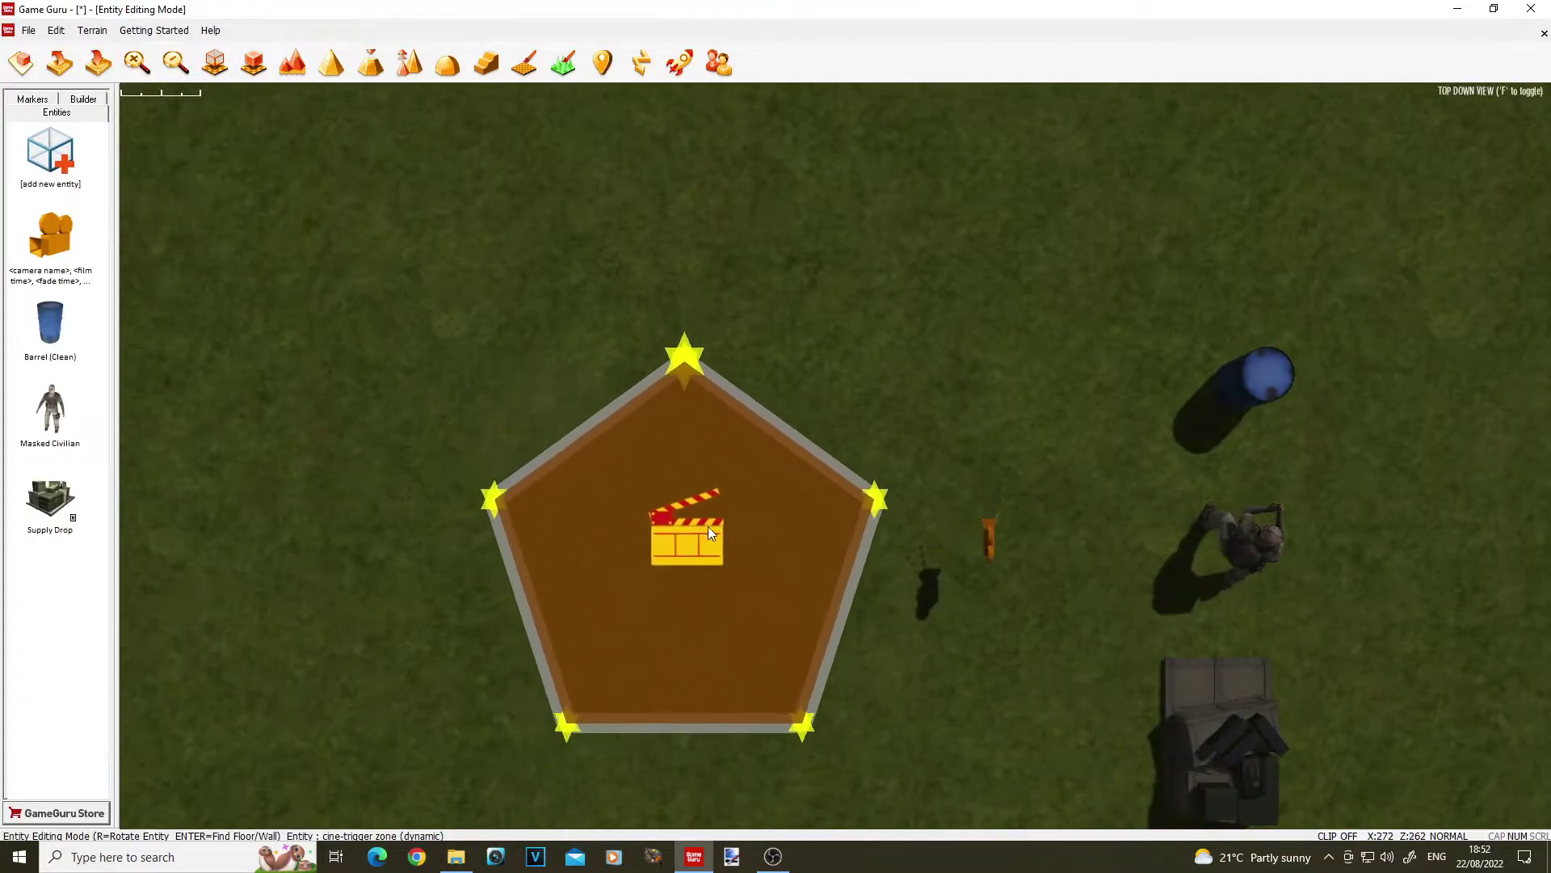
click(734, 520)
- Rename the cine-trigger zone as camera,cam1 in its properties and apply the changes
click(523, 63)
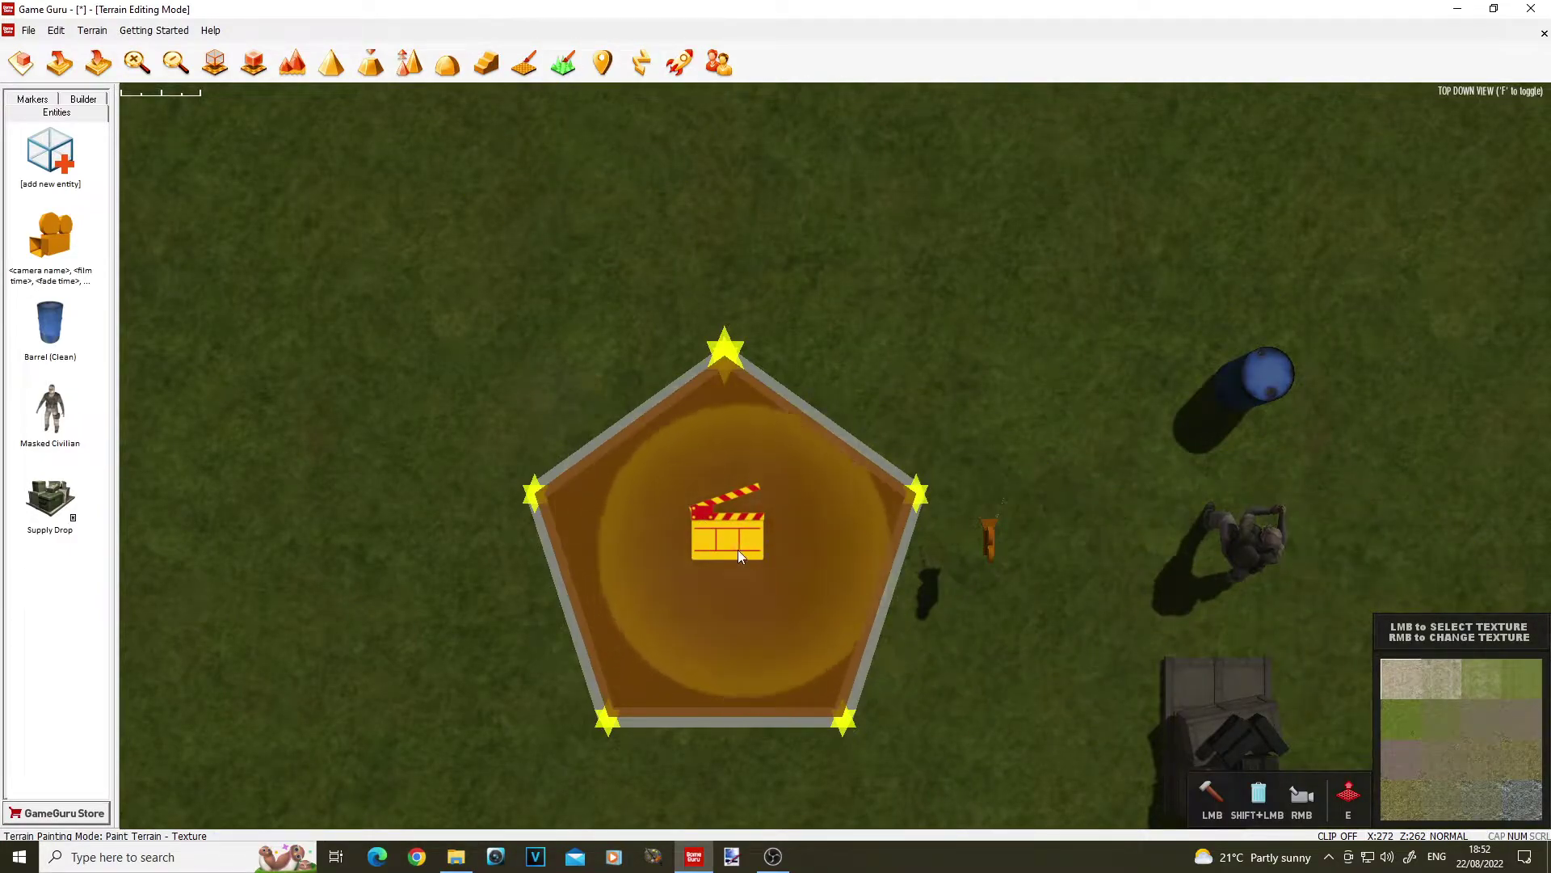
key(e)
click(731, 516)
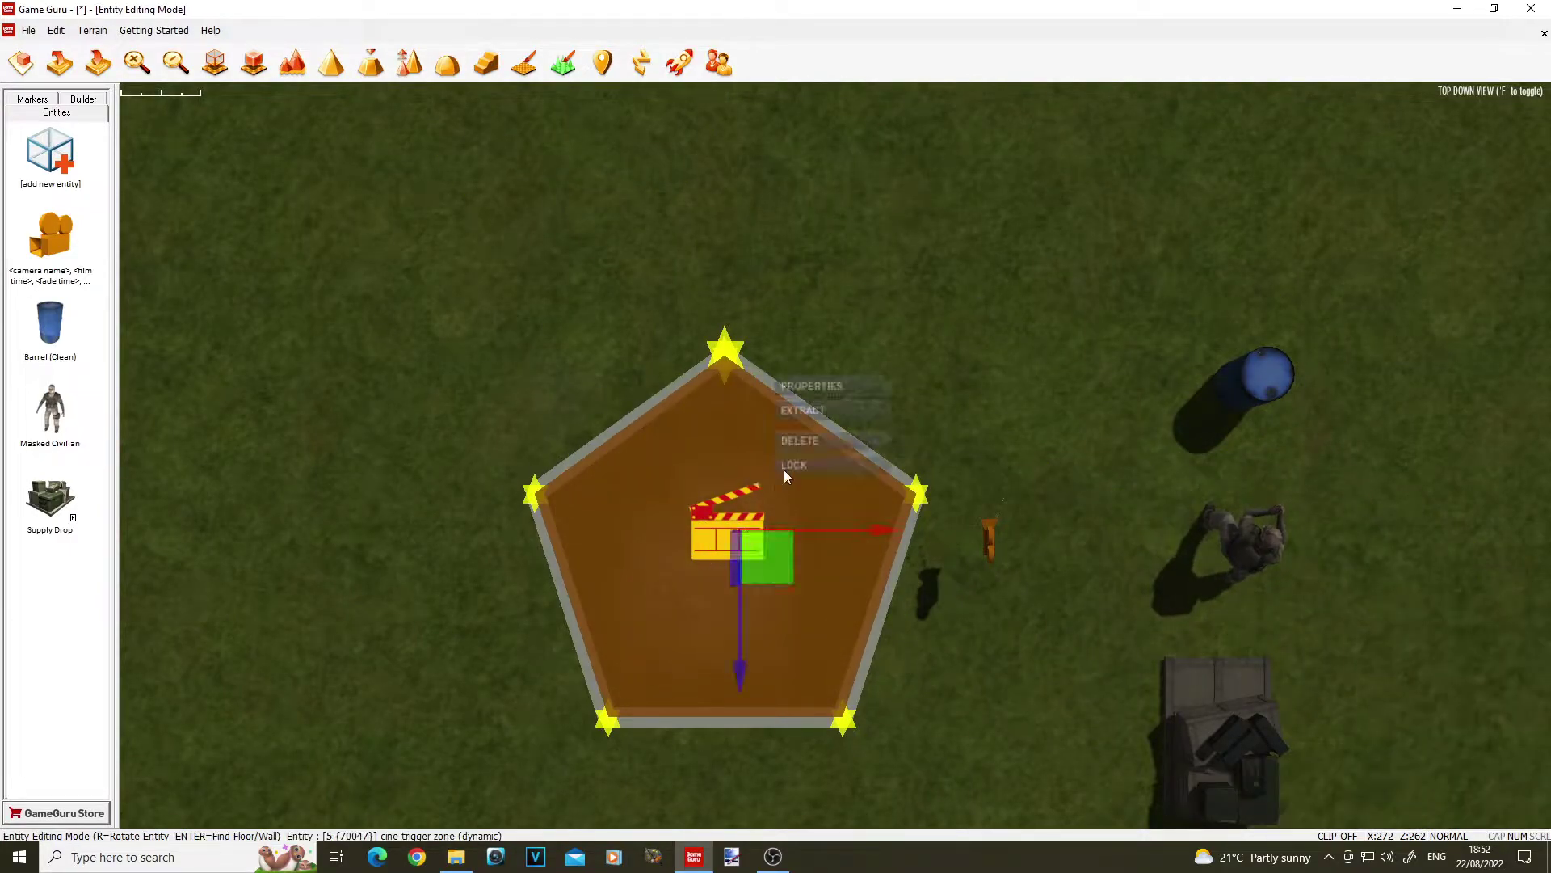
click(811, 385)
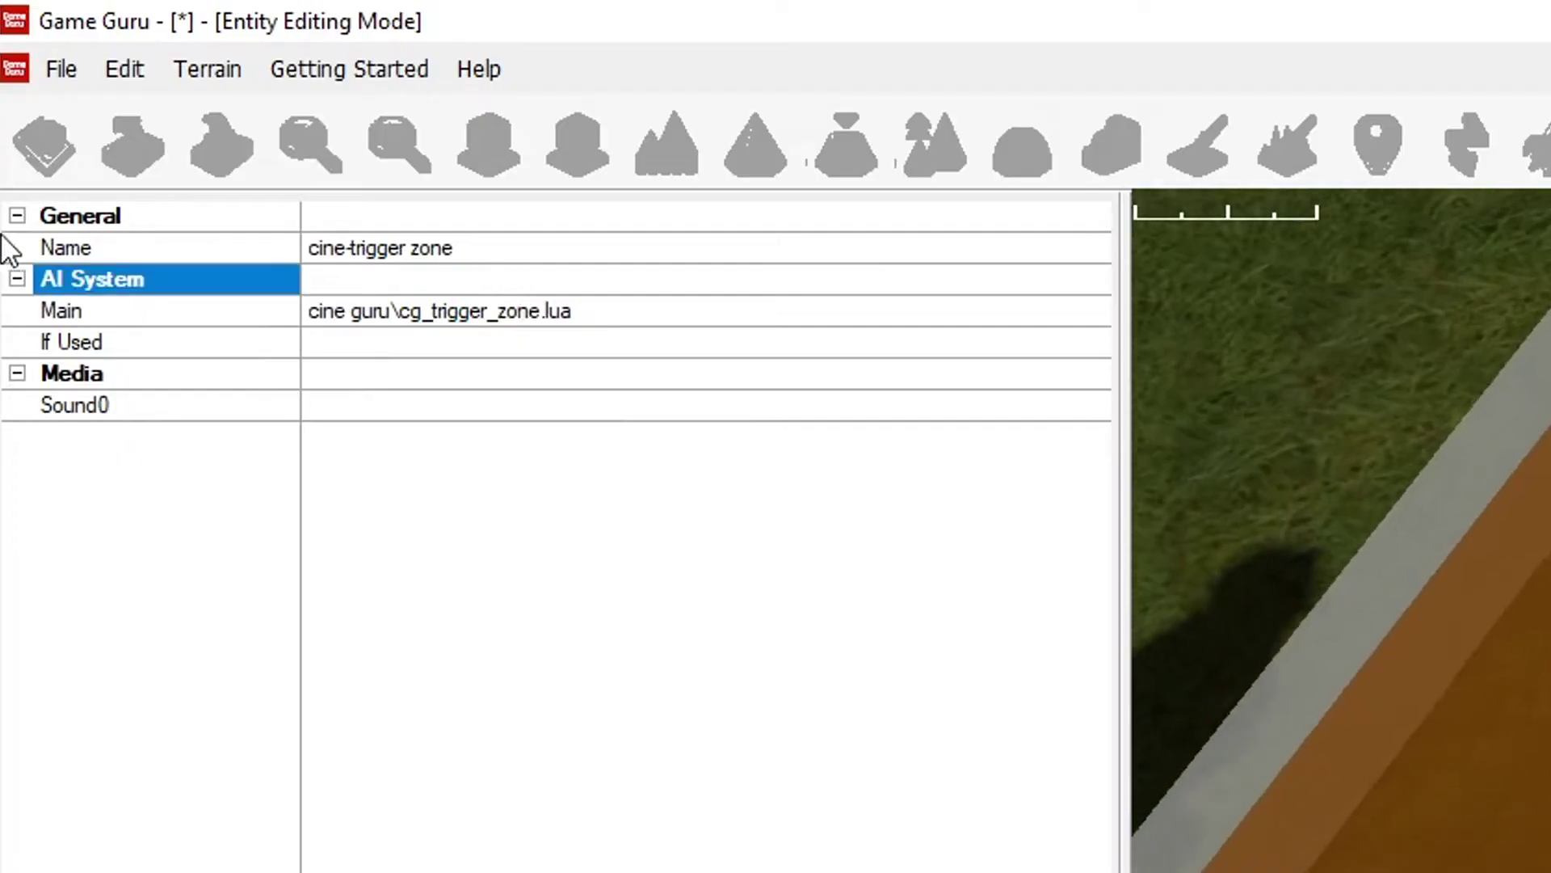
drag(497, 249, 170, 228)
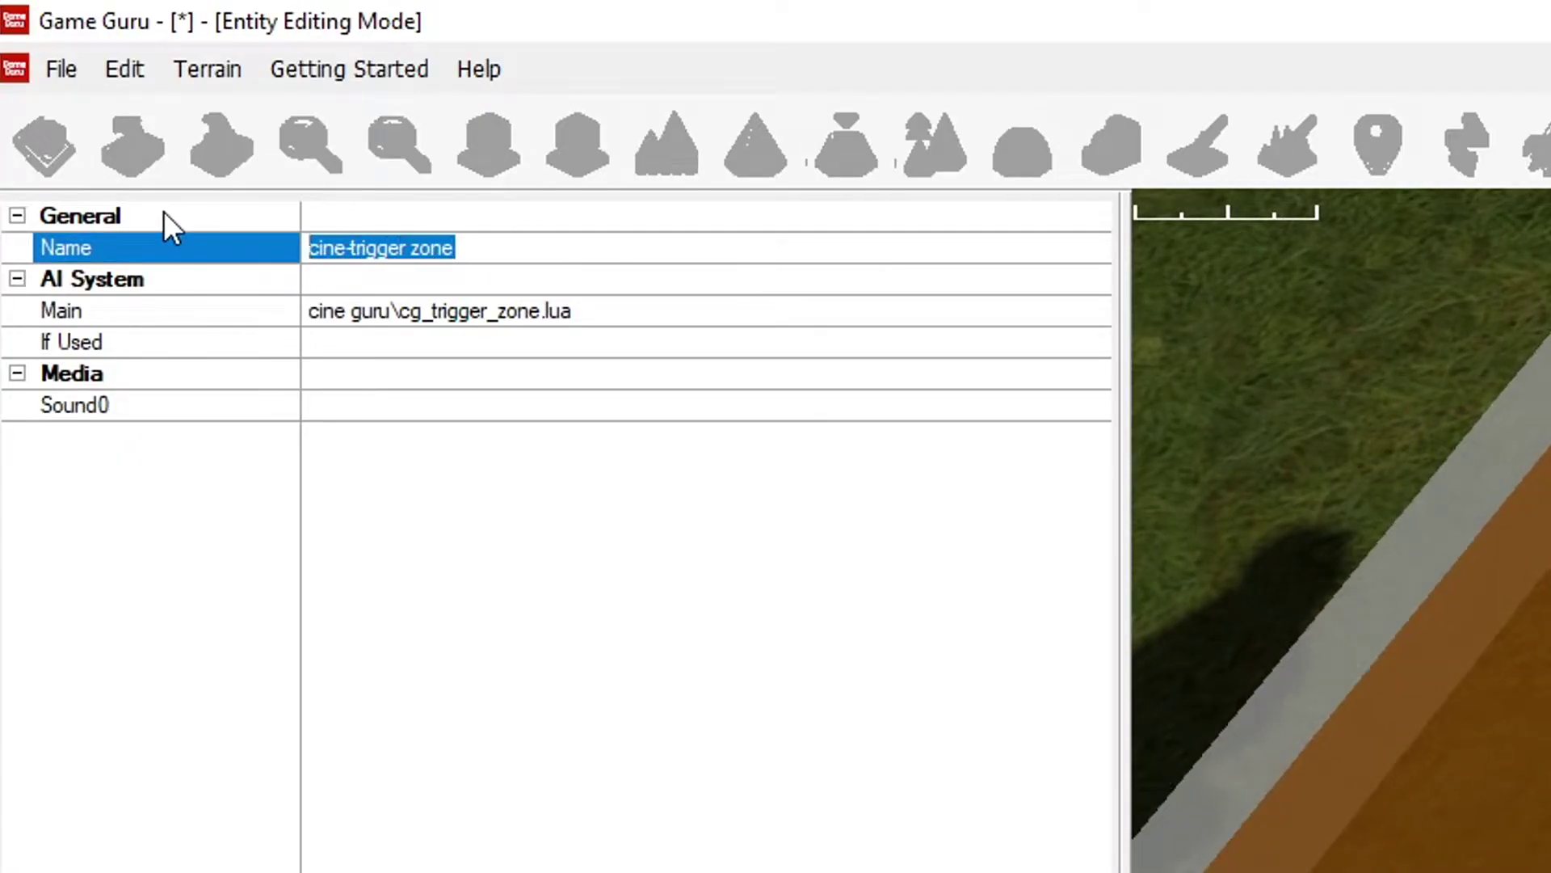
text(camera,cam1)
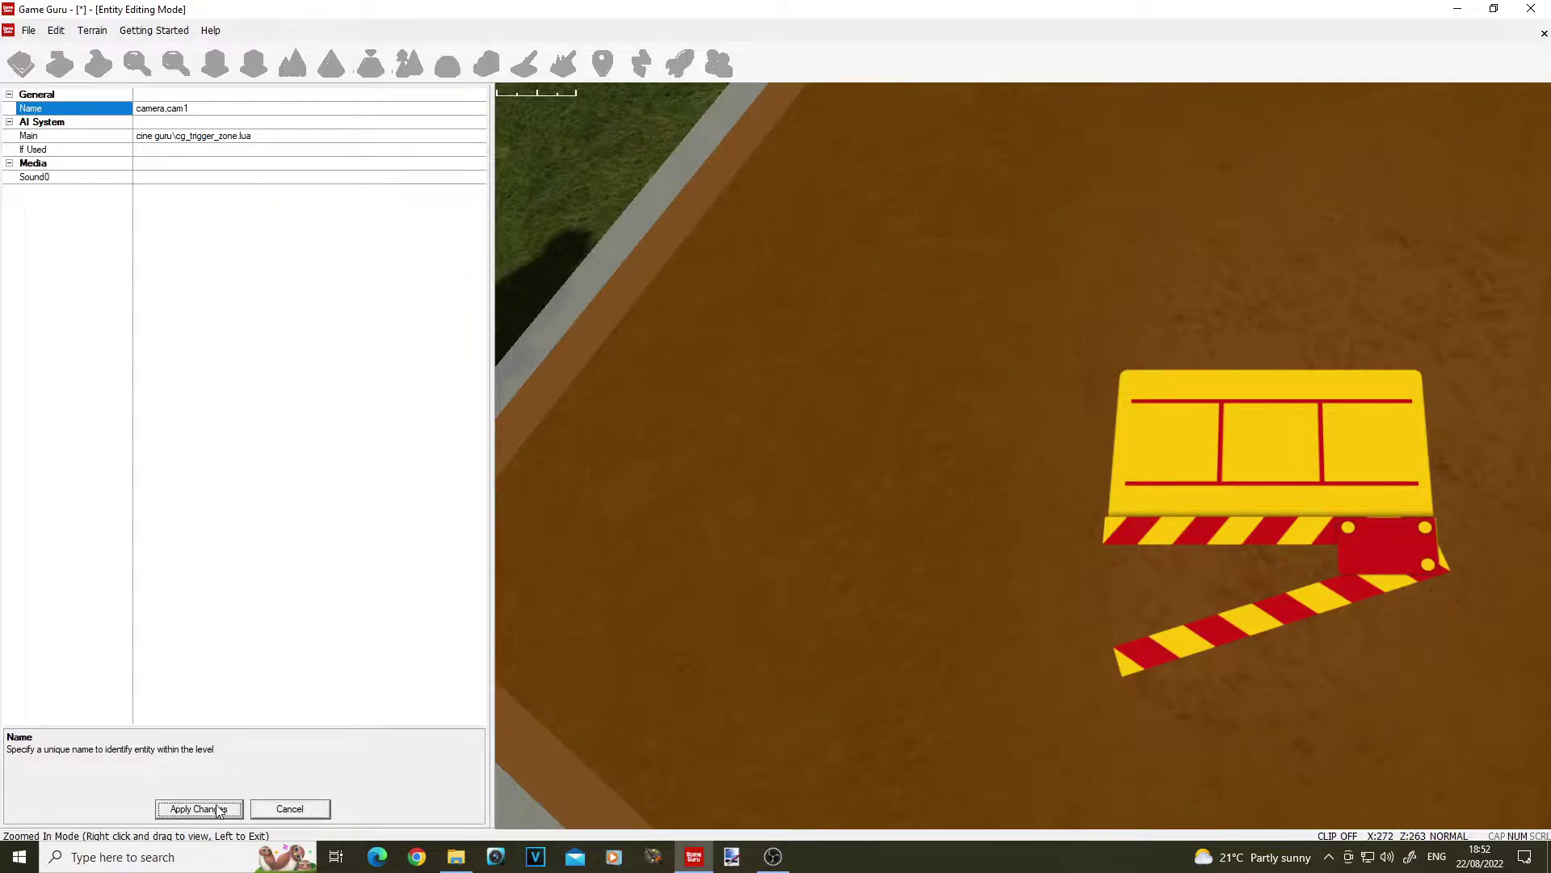
click(199, 811)
- Place a Player Start marker left of the trigger zone, rotated to face the zone
click(32, 113)
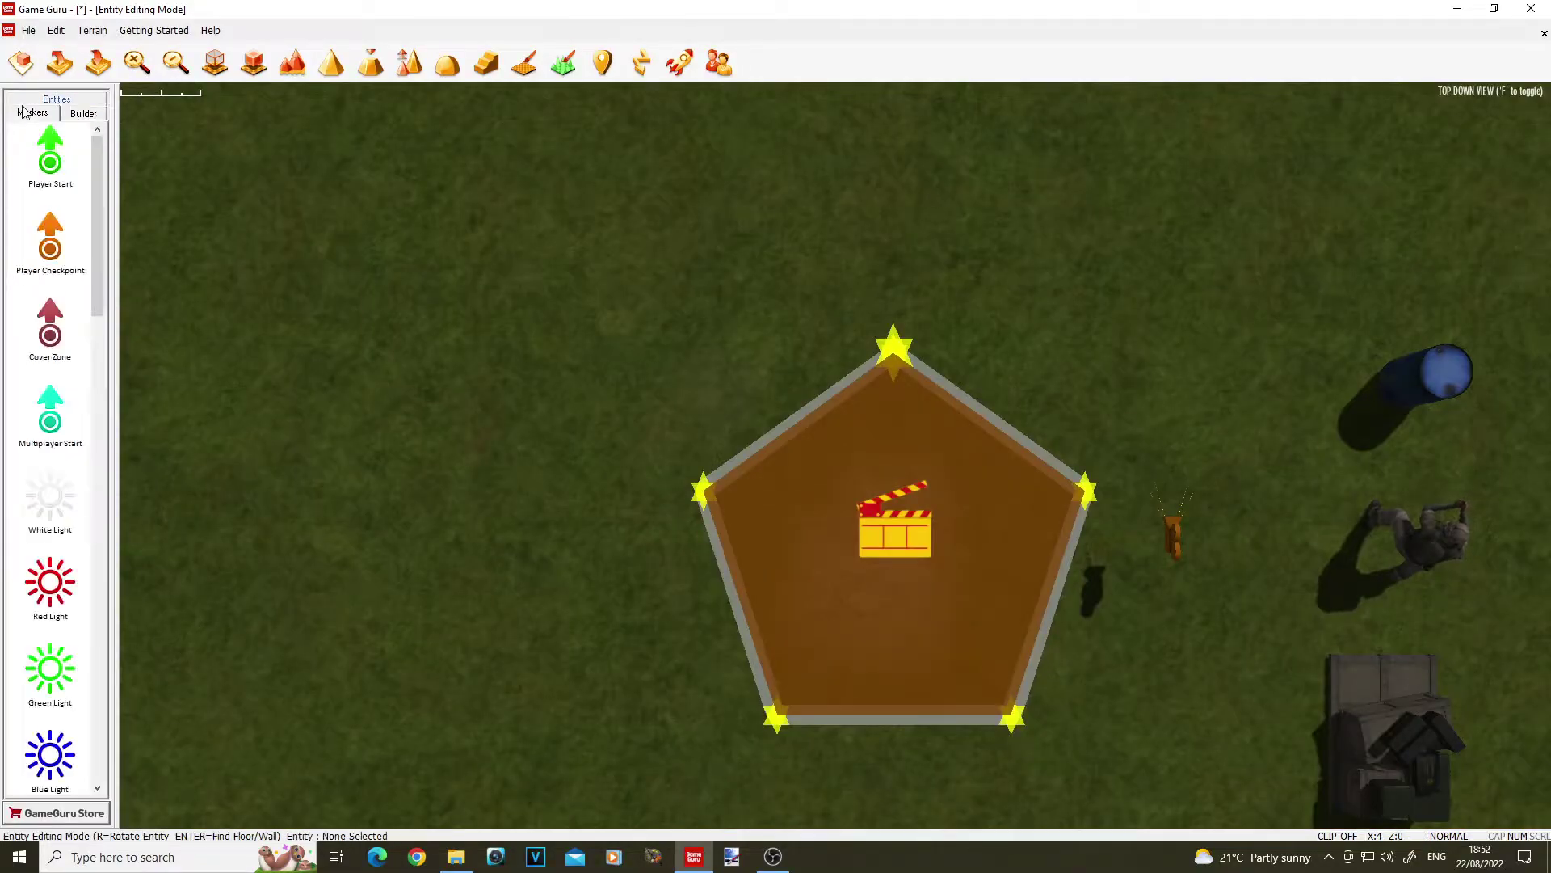
click(38, 149)
key(r)
click(524, 566)
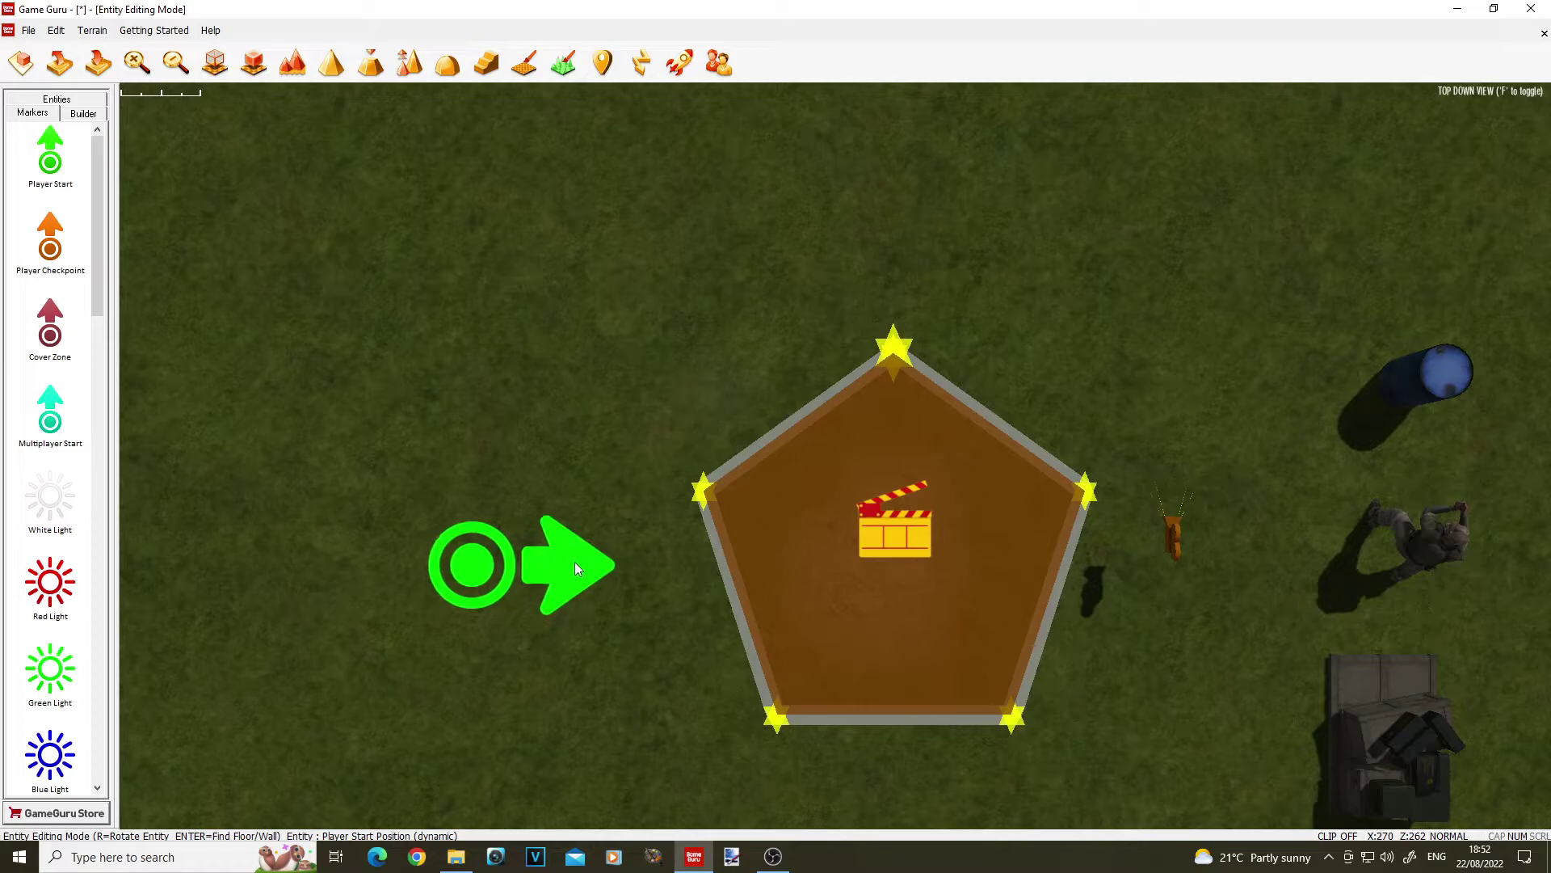
- Examine the camera's position and direction relative to the barrel, civilian and supply drop in top-down and free-flight views
key(d)
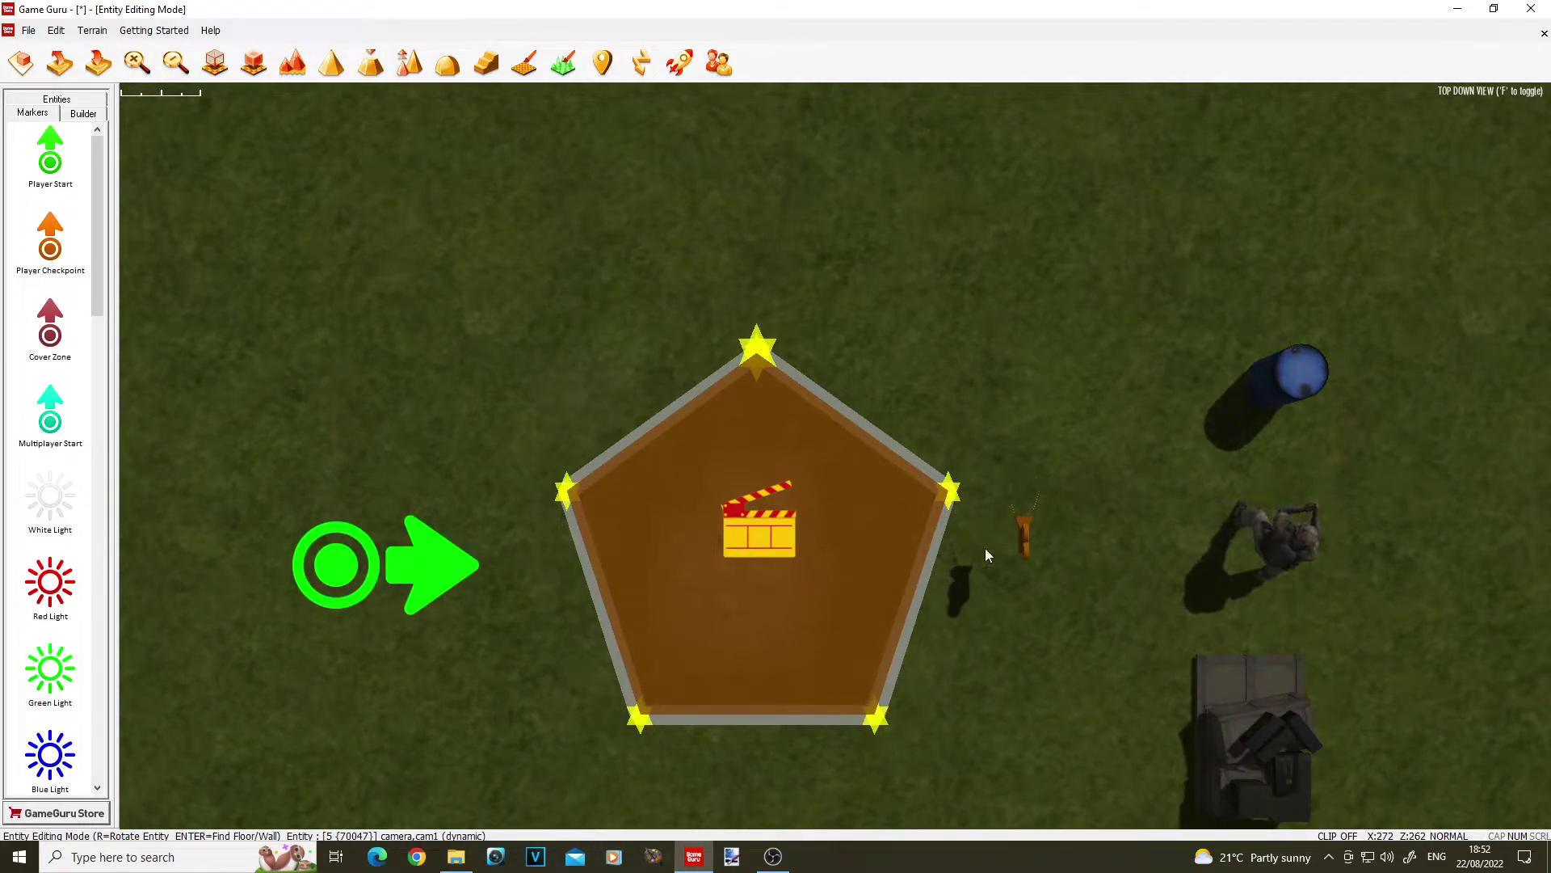
key(d)
scroll(767, 552, up, 5)
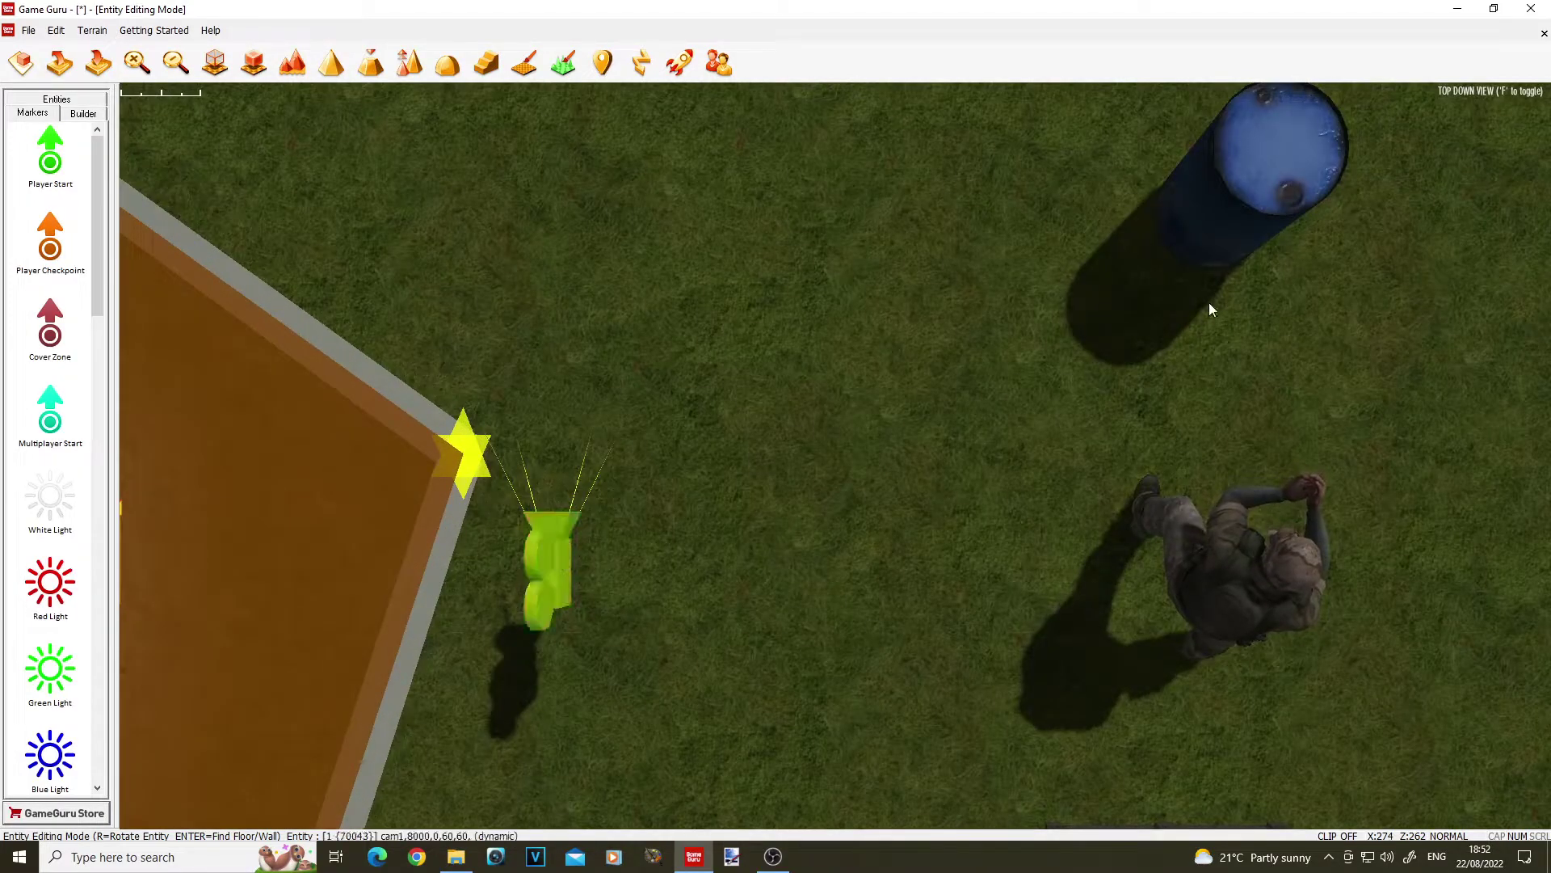
key(s)
key(f)
key(w)
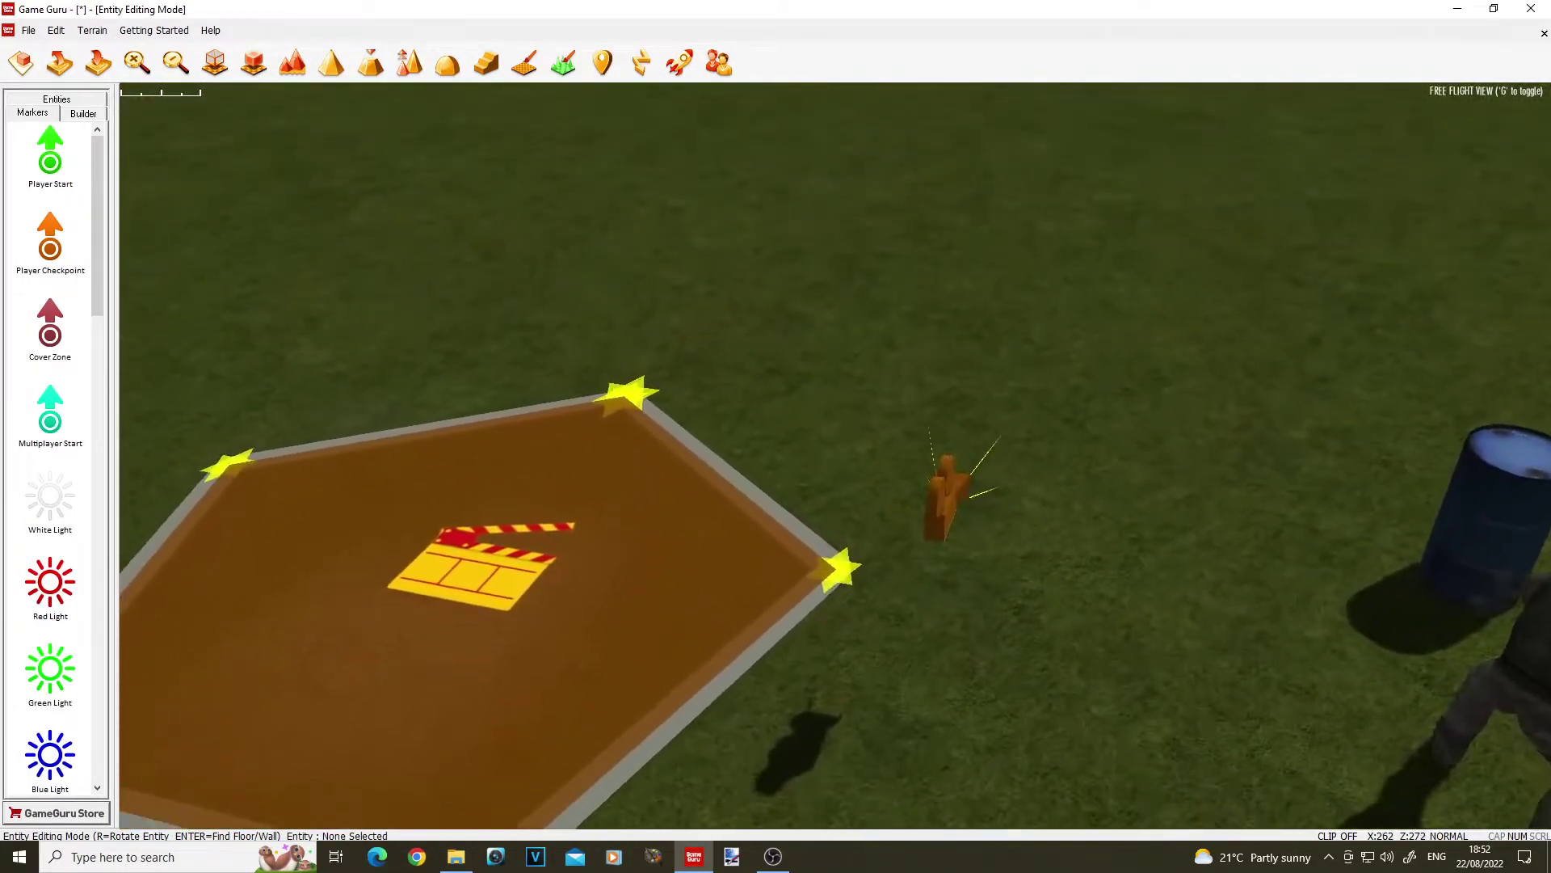
key(w)
key(w)
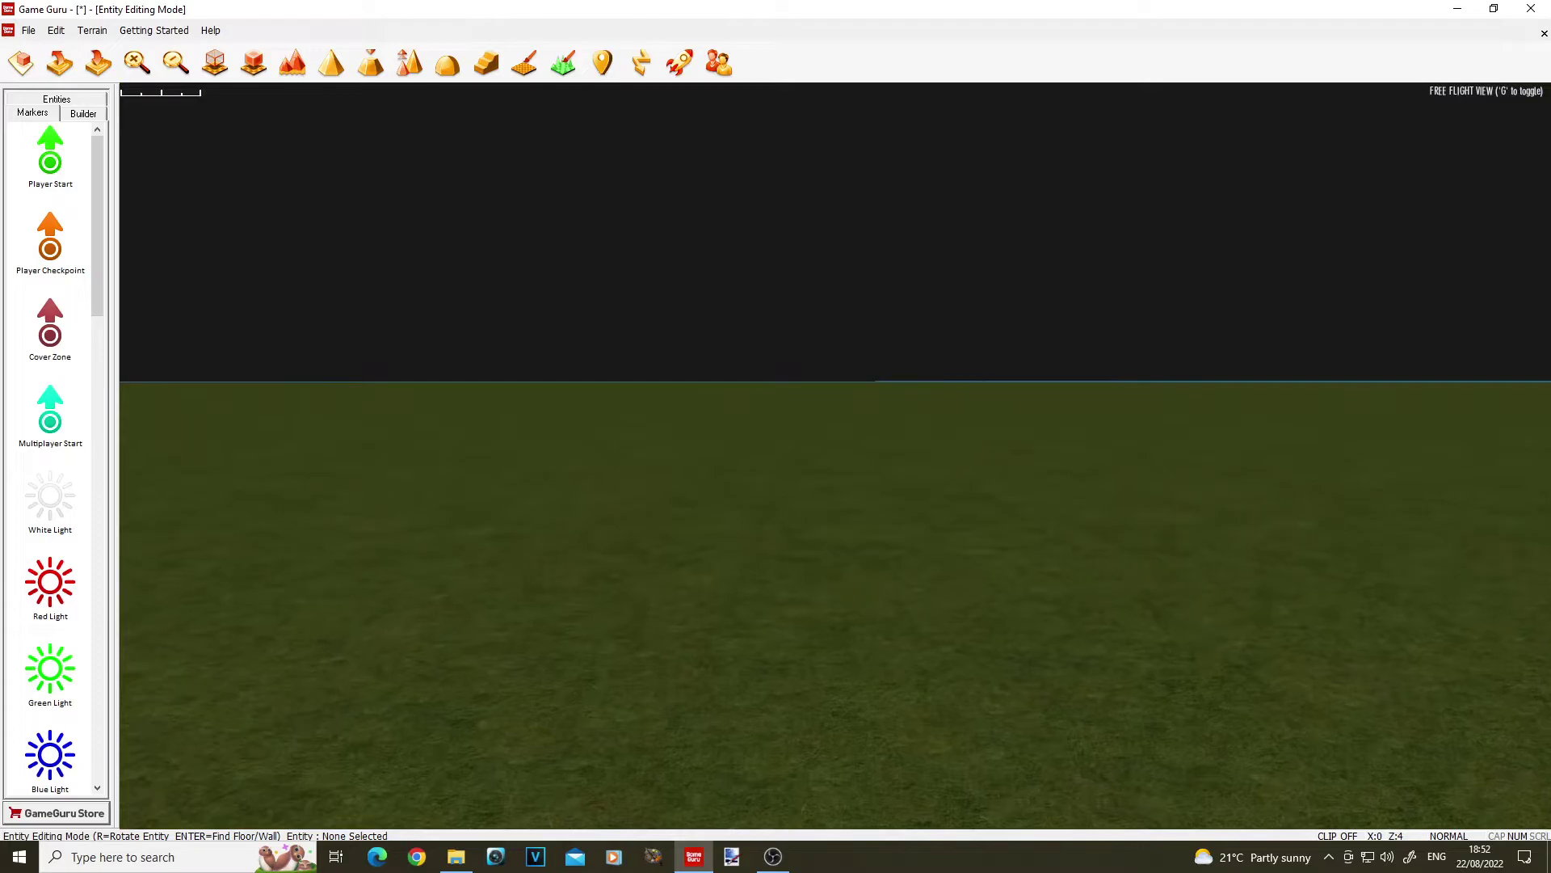
right_drag(836, 456, 844, 598)
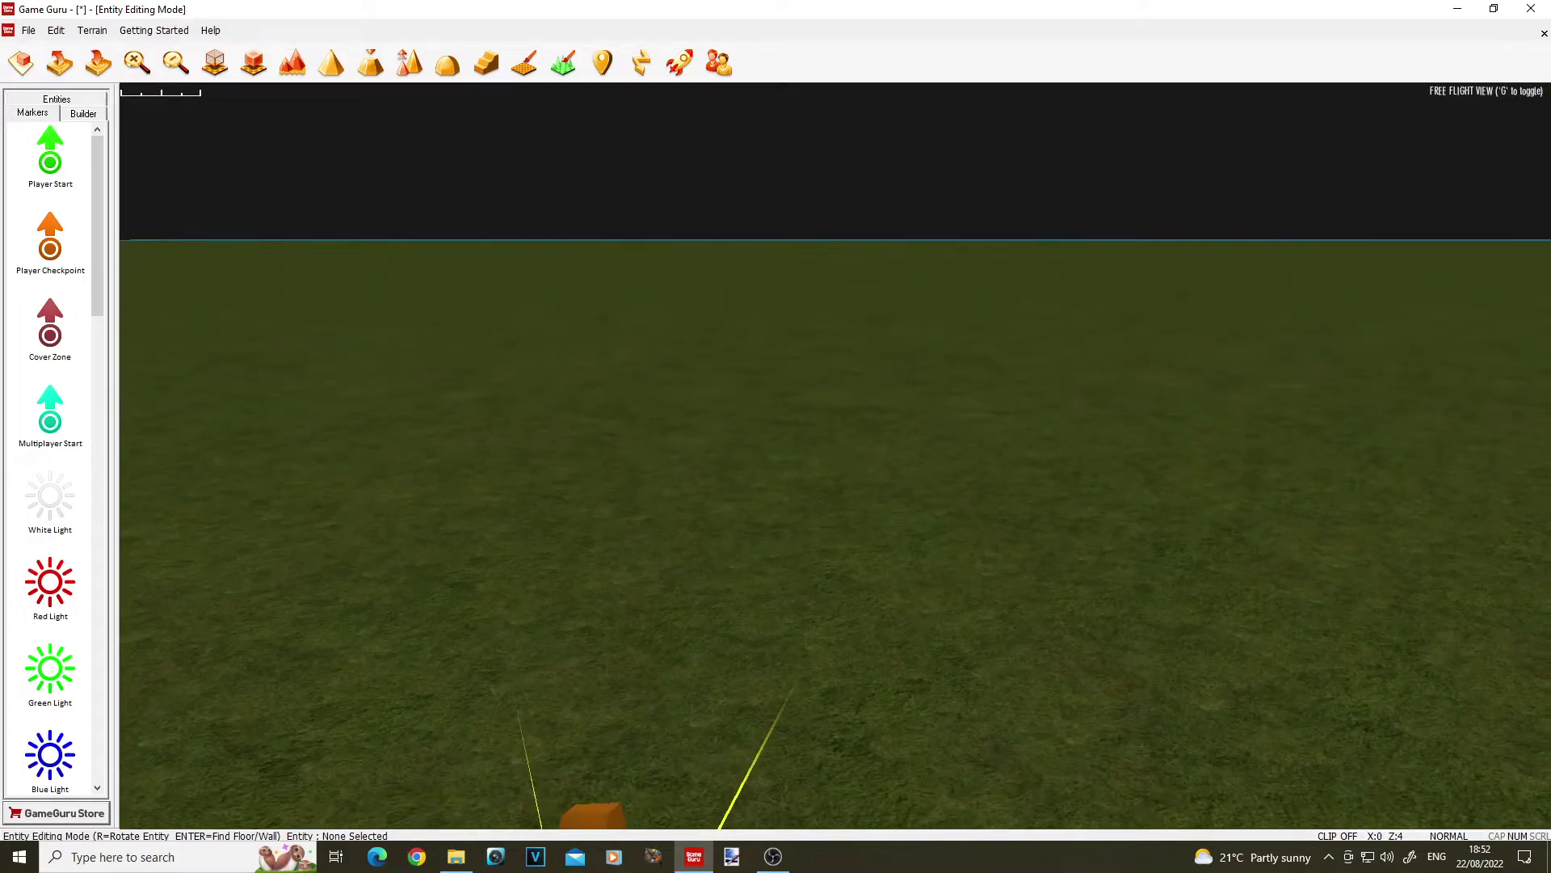
key(g)
key(w)
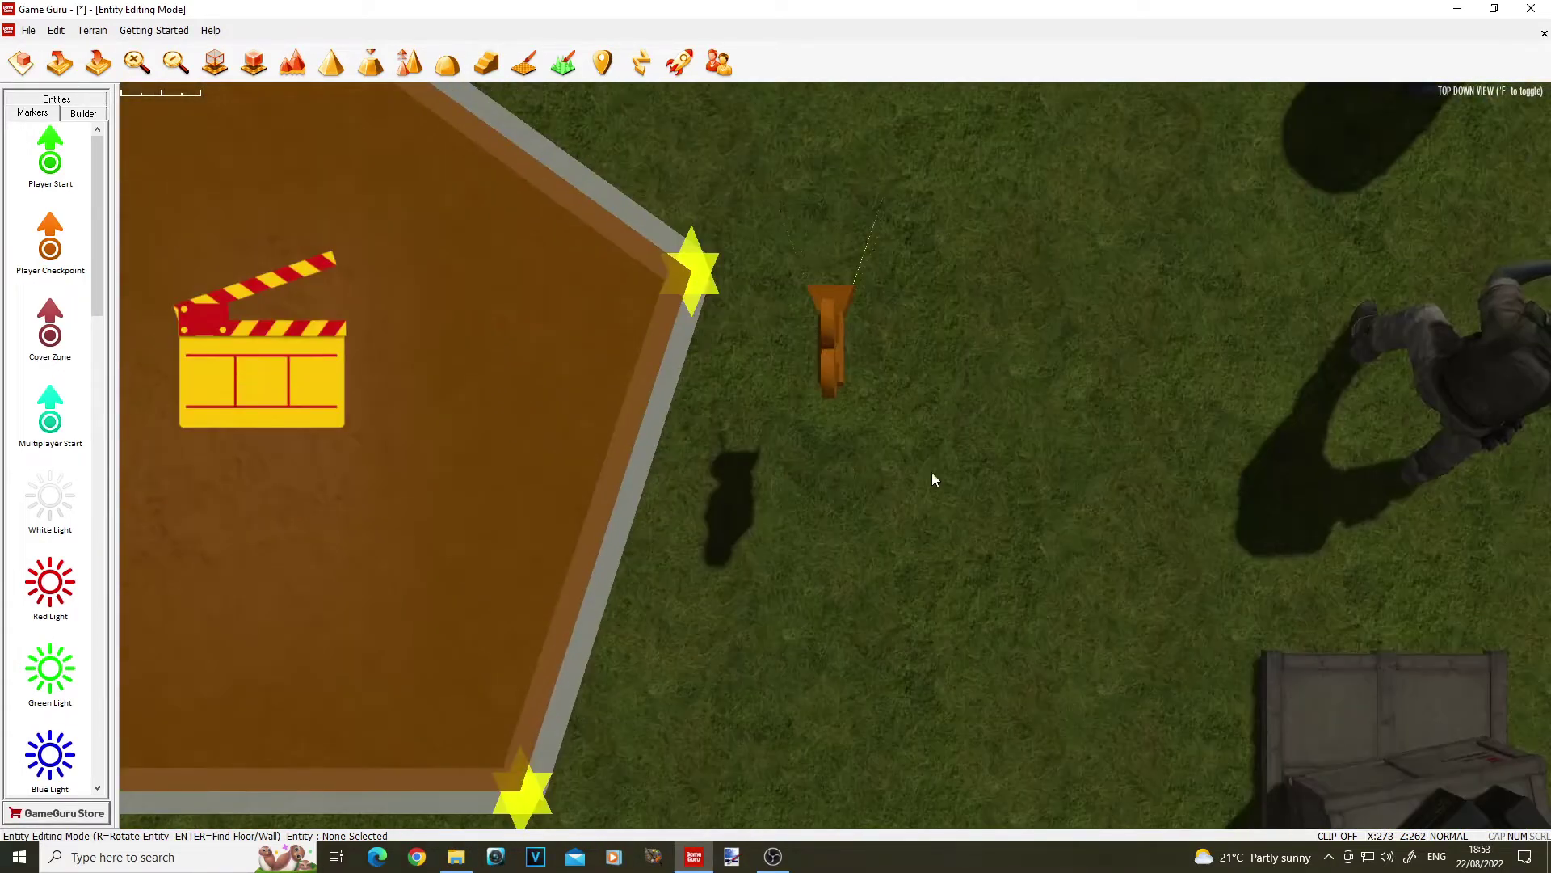
scroll(873, 425, down, 3)
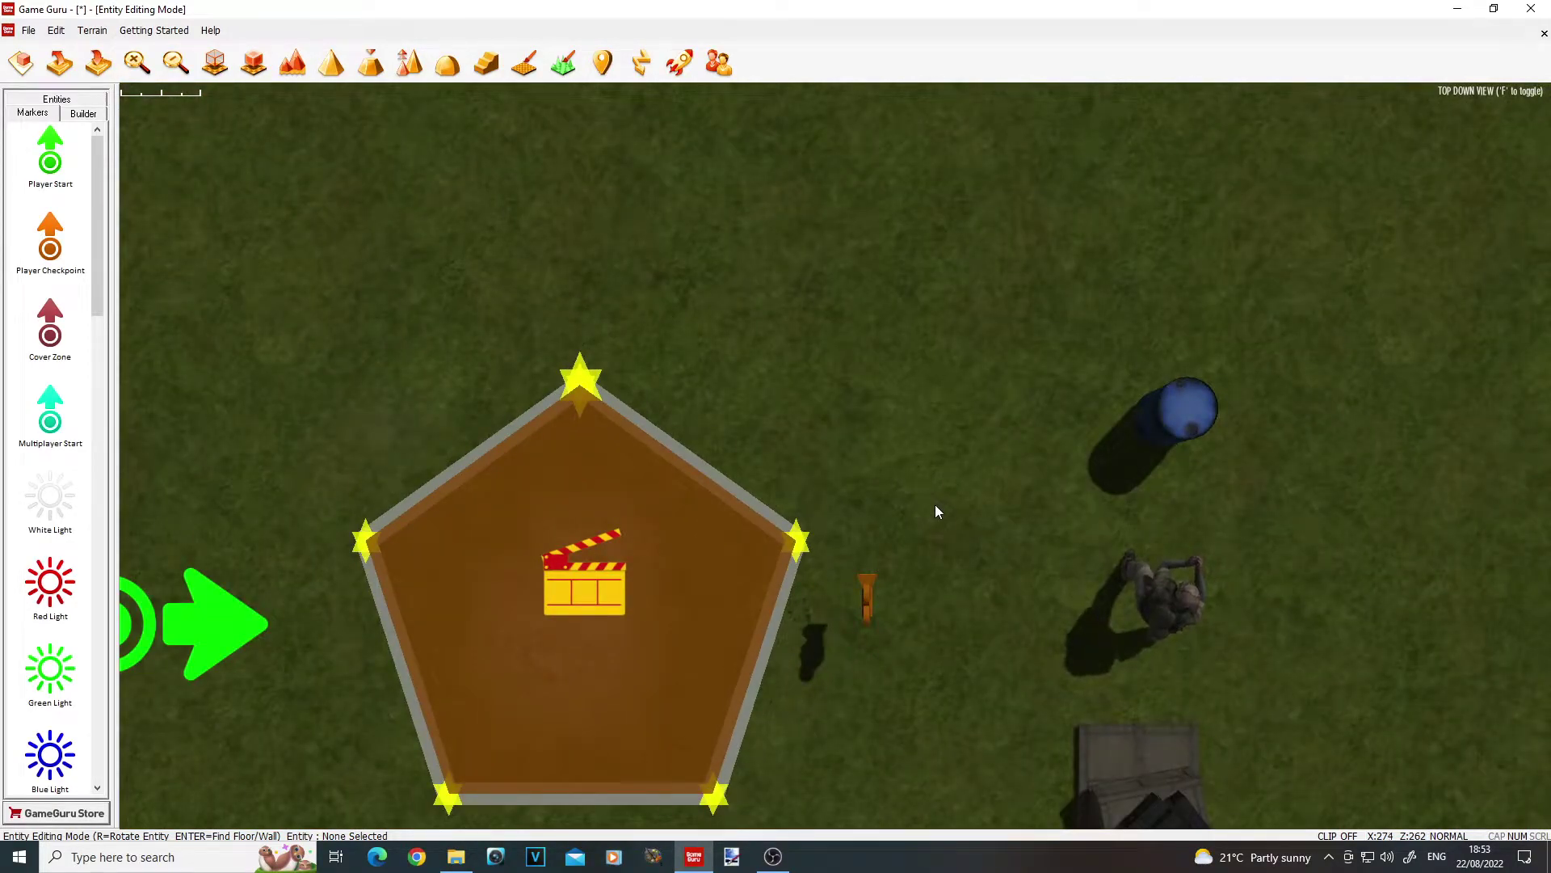
scroll(934, 504, down, 2)
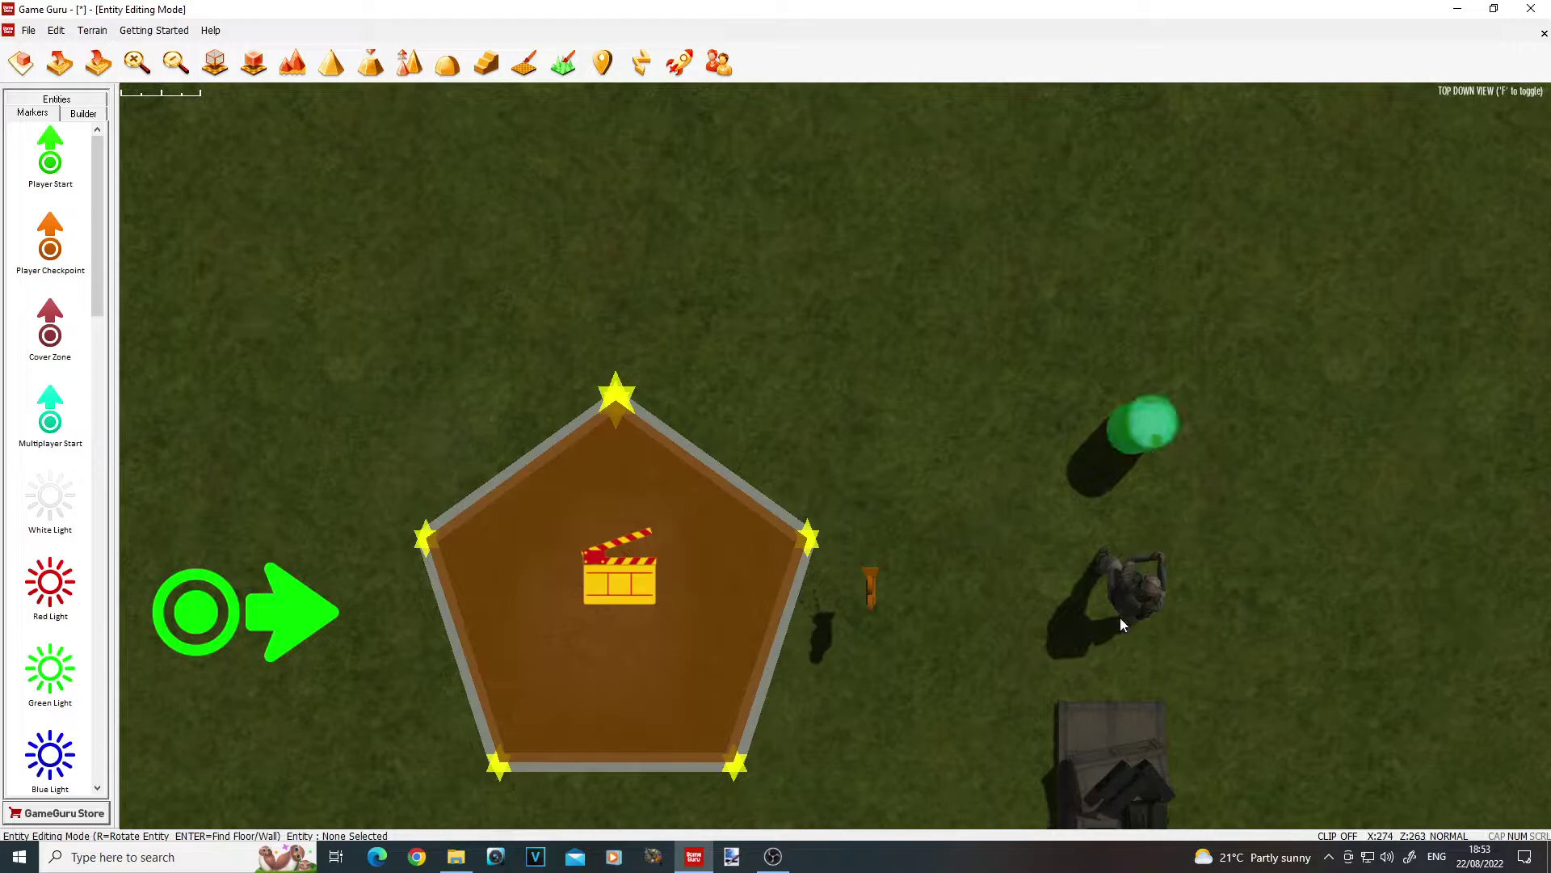
- Rename the barrel as cam1_target in its properties and apply the changes
click(1153, 444)
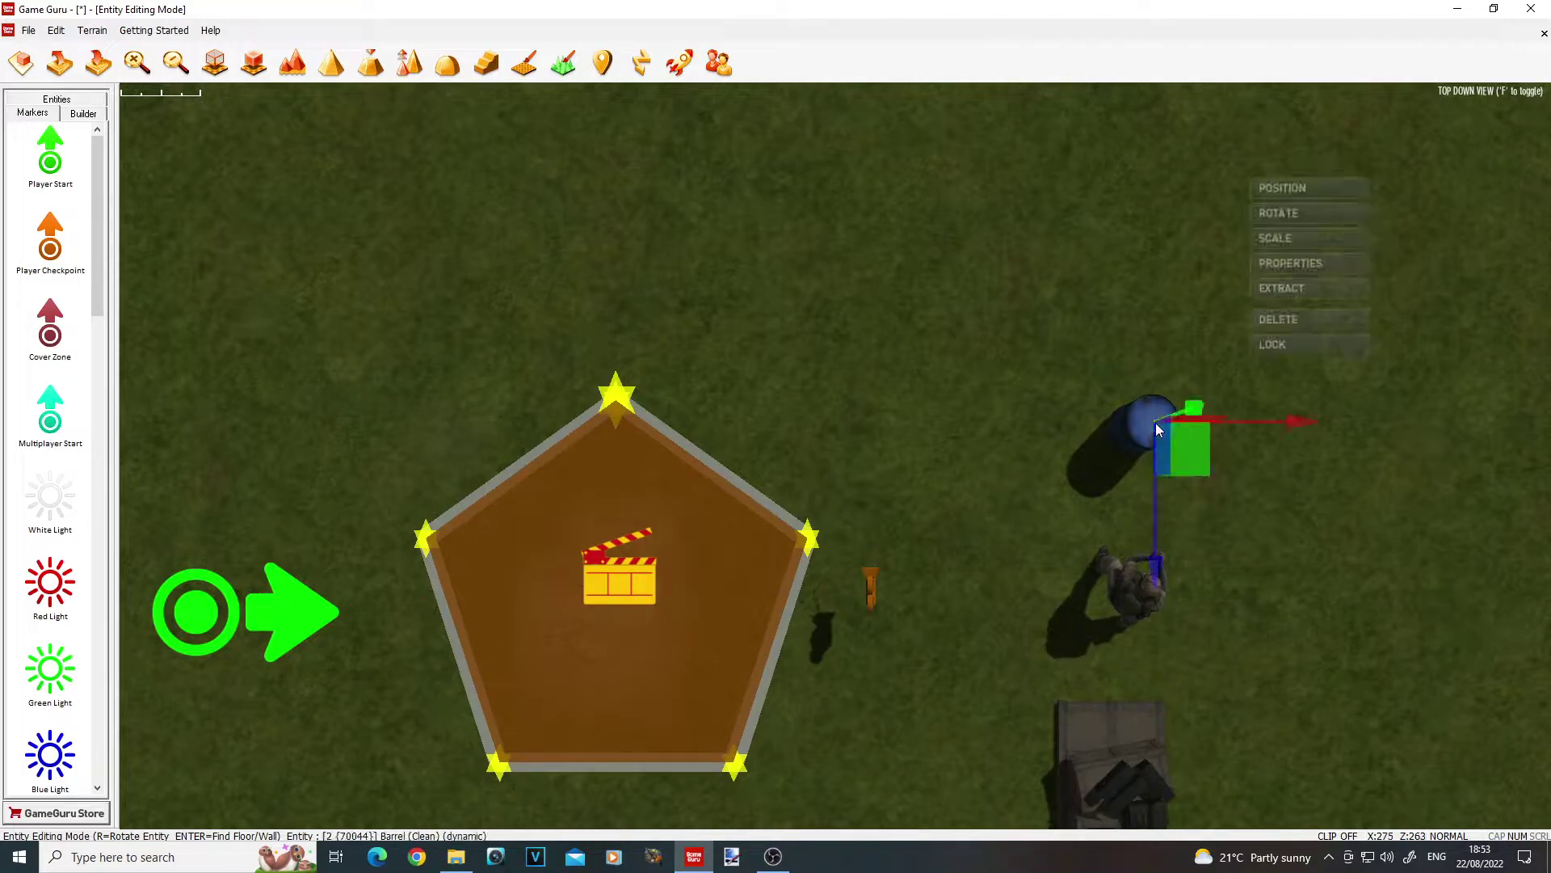
click(1290, 264)
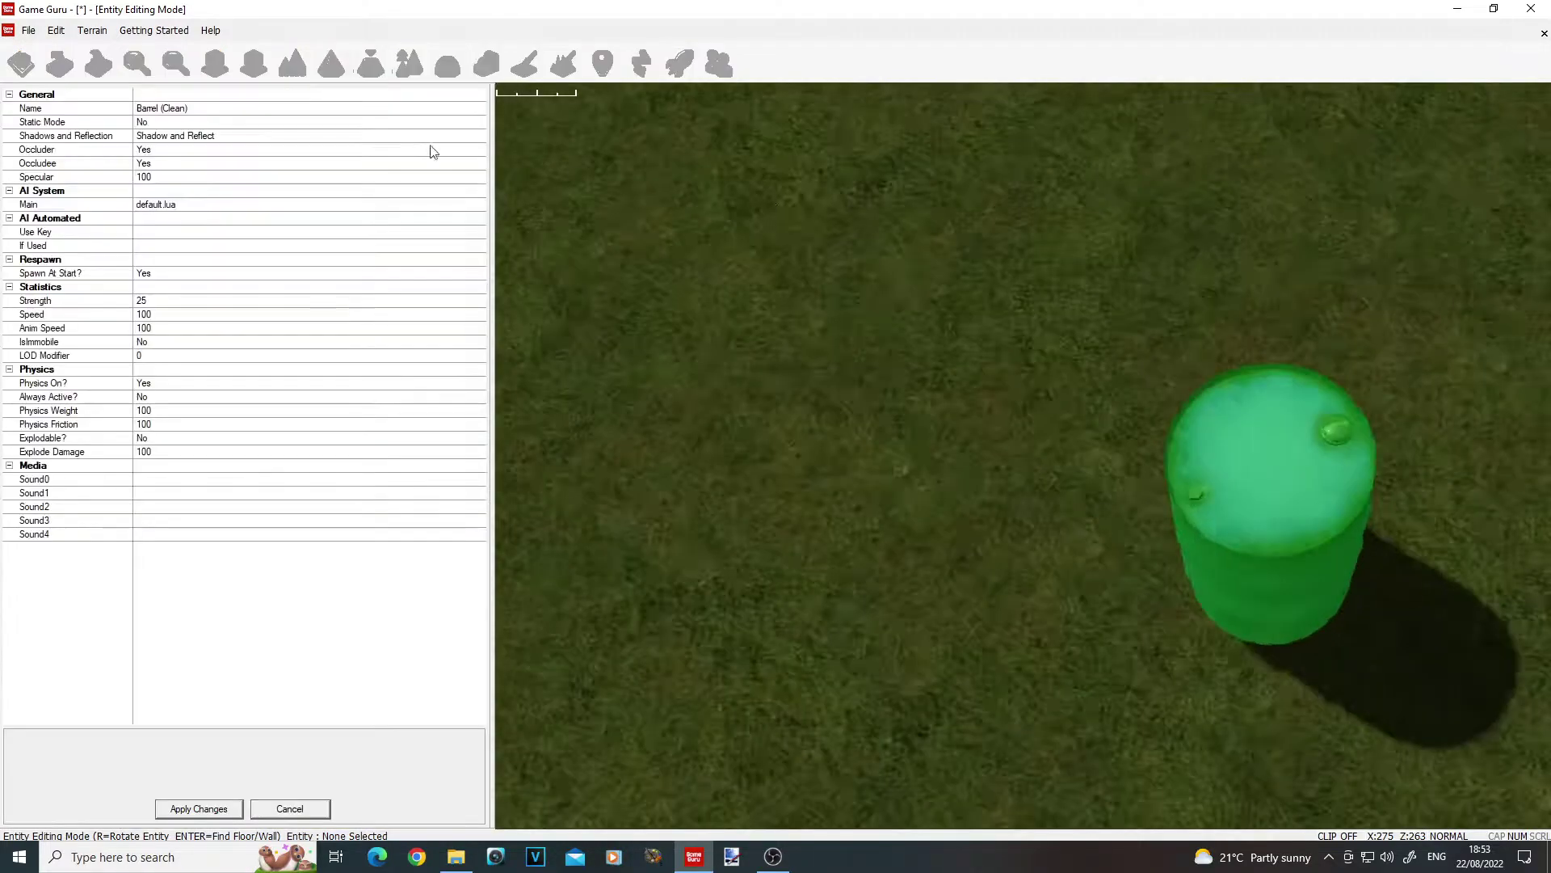
double_click(168, 109)
click(70, 110)
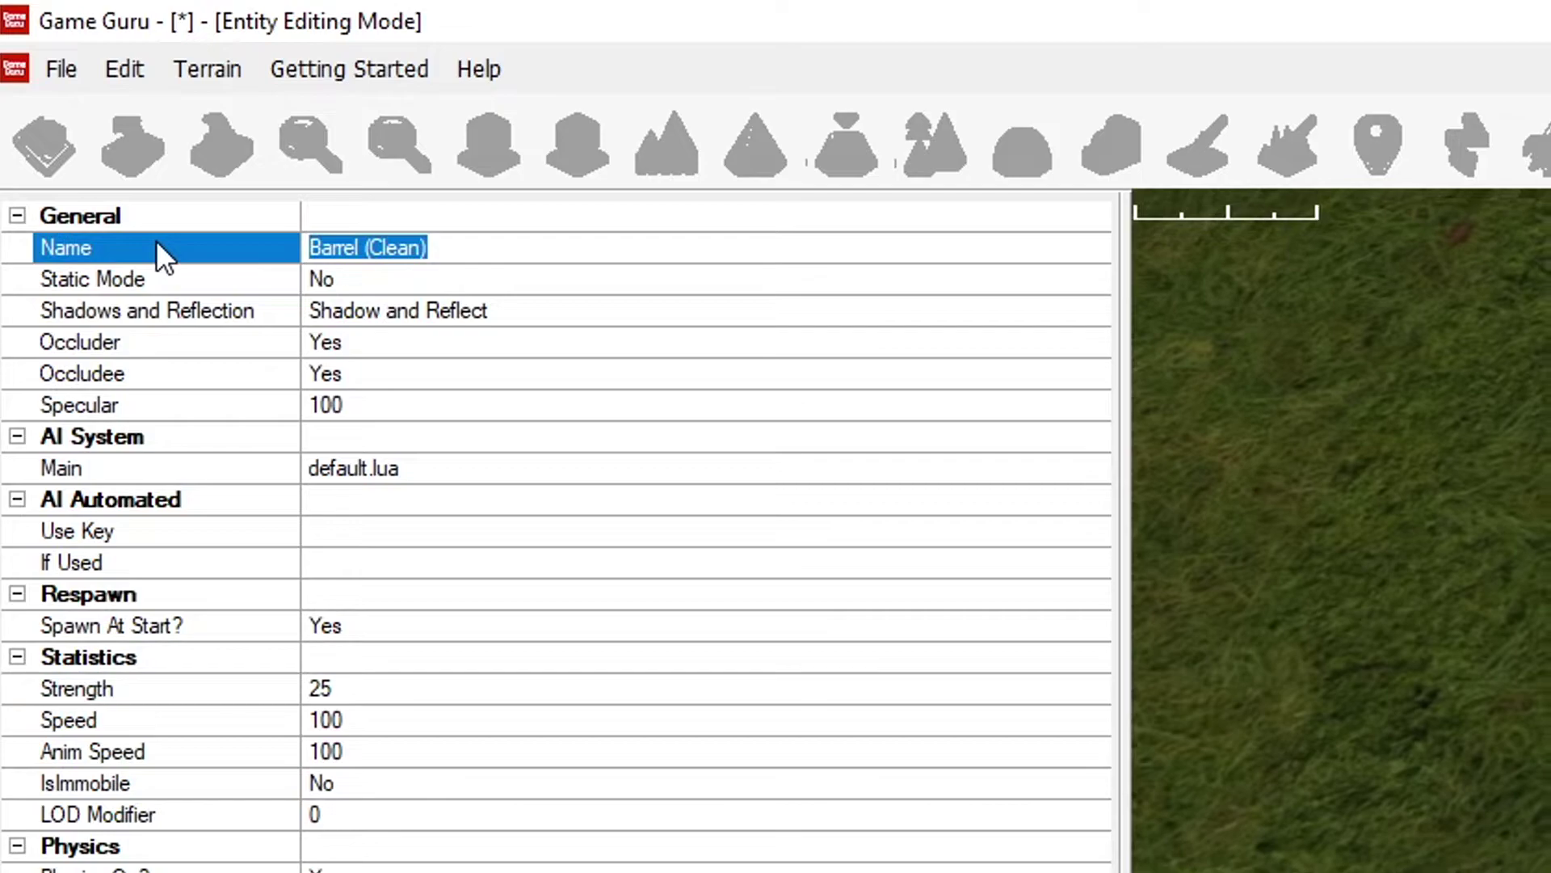
text(cam1)
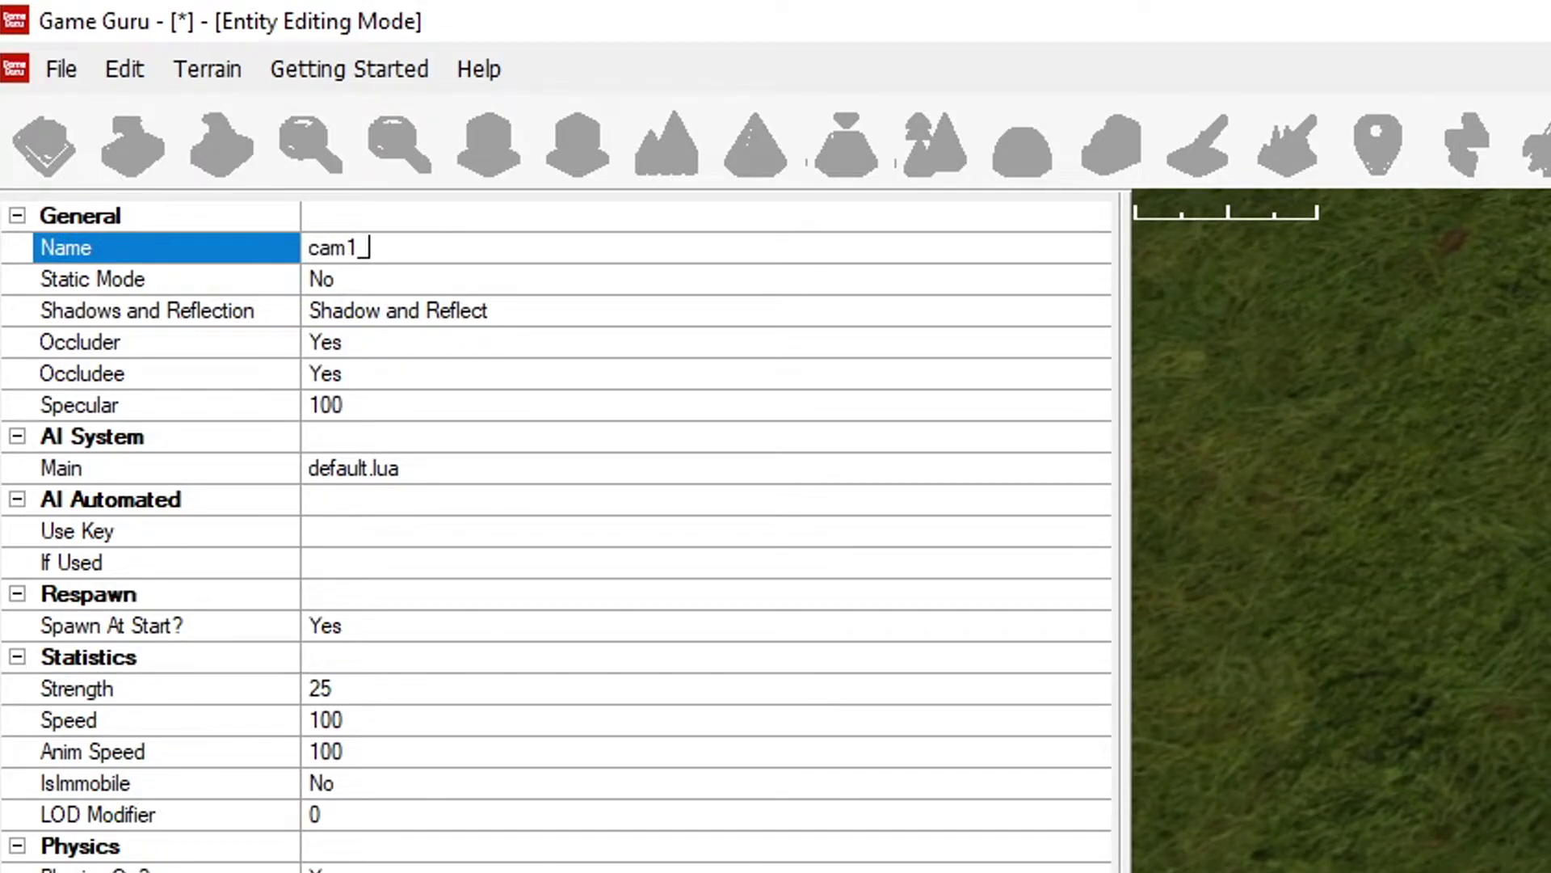
text(_target)
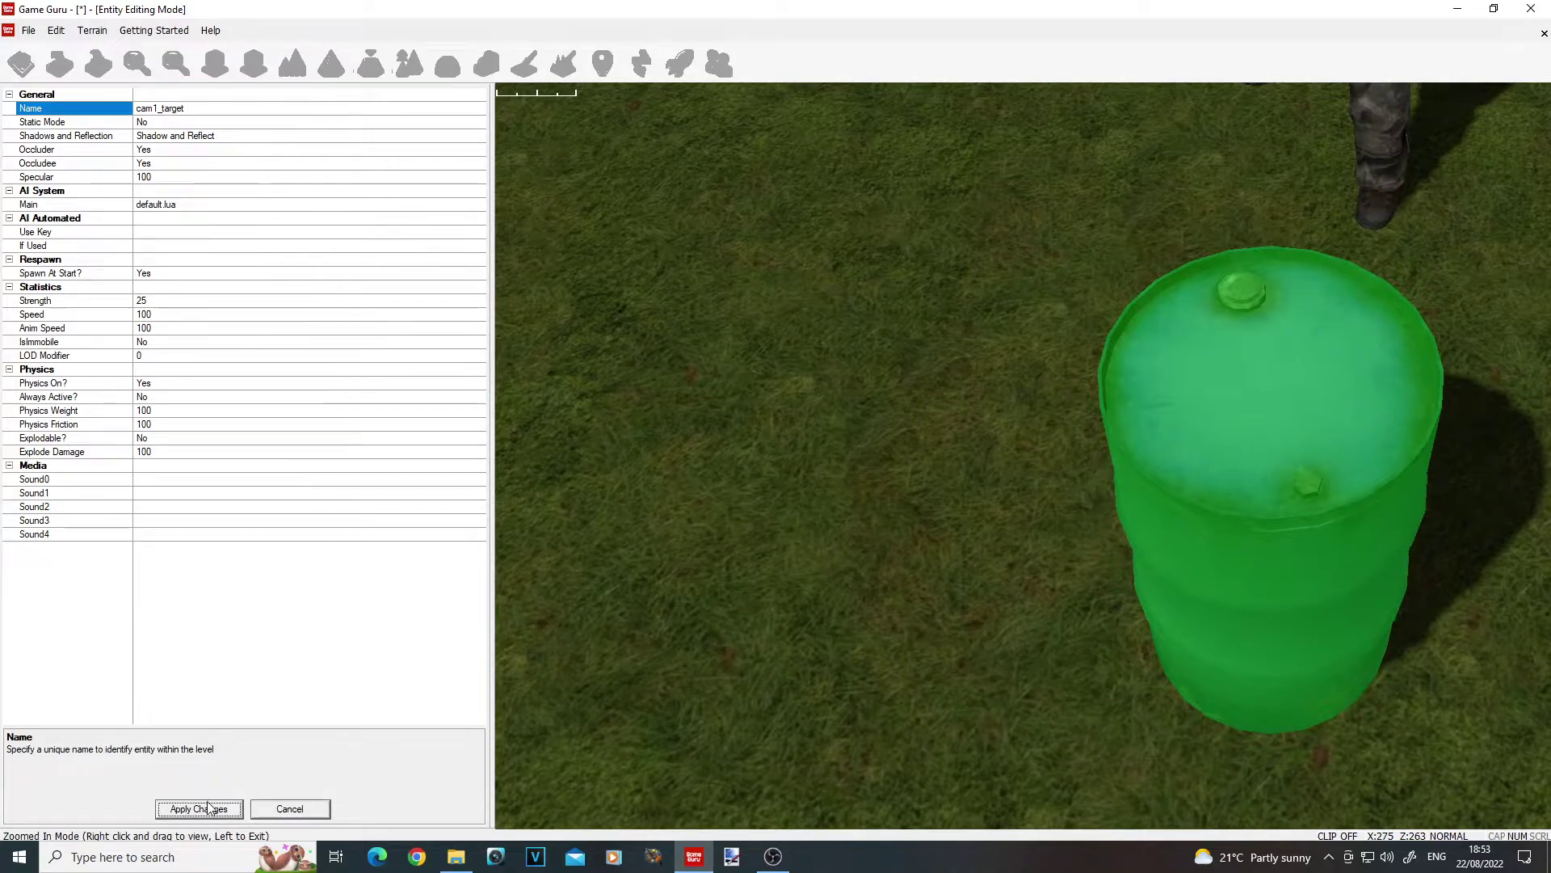
click(204, 807)
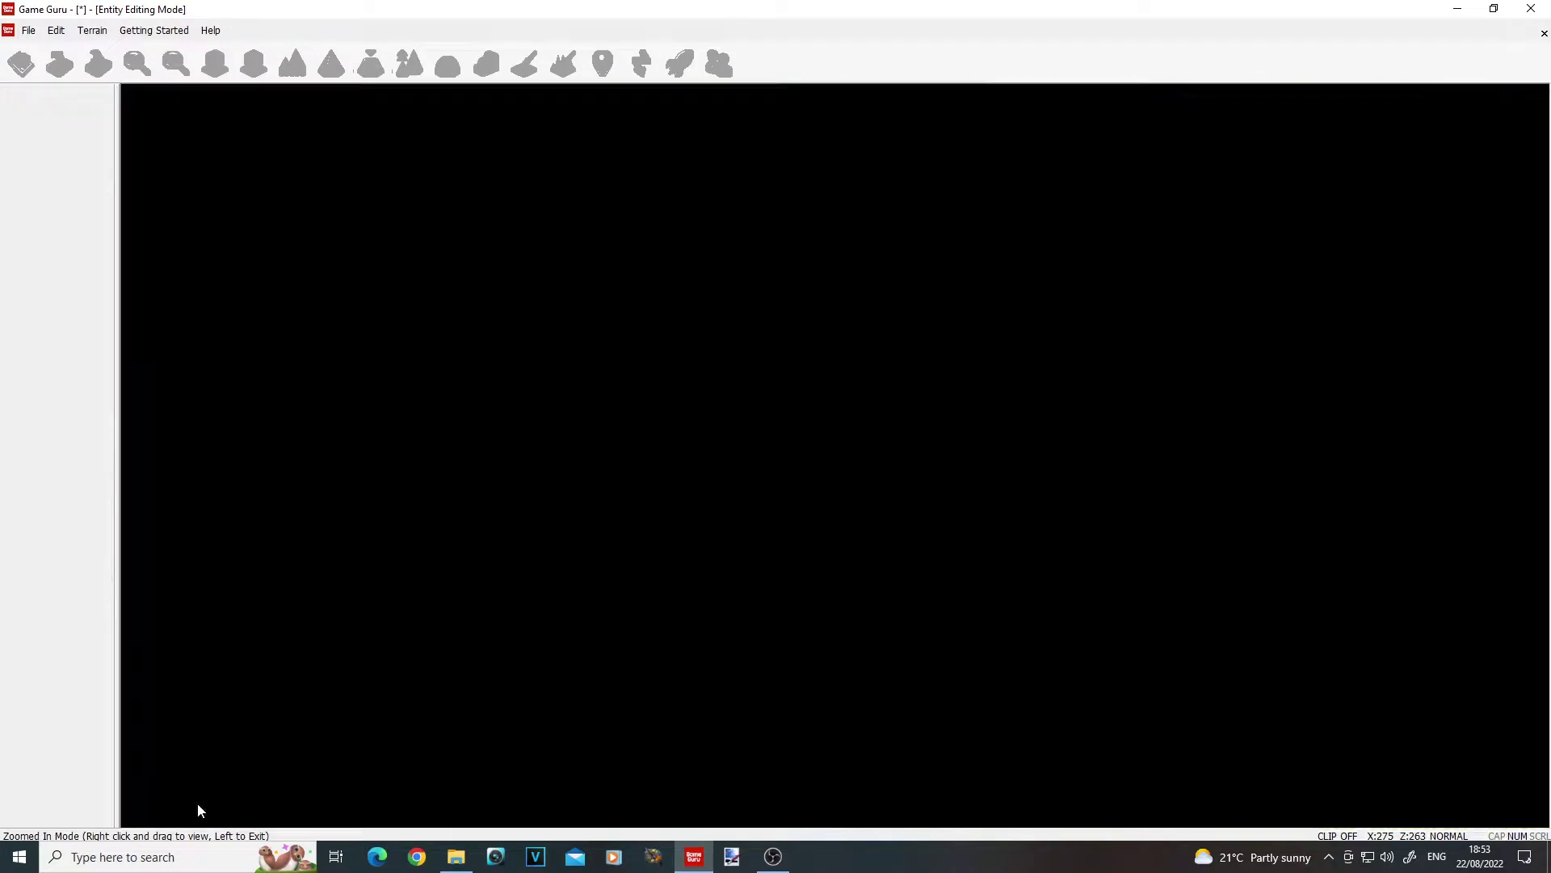
click(632, 701)
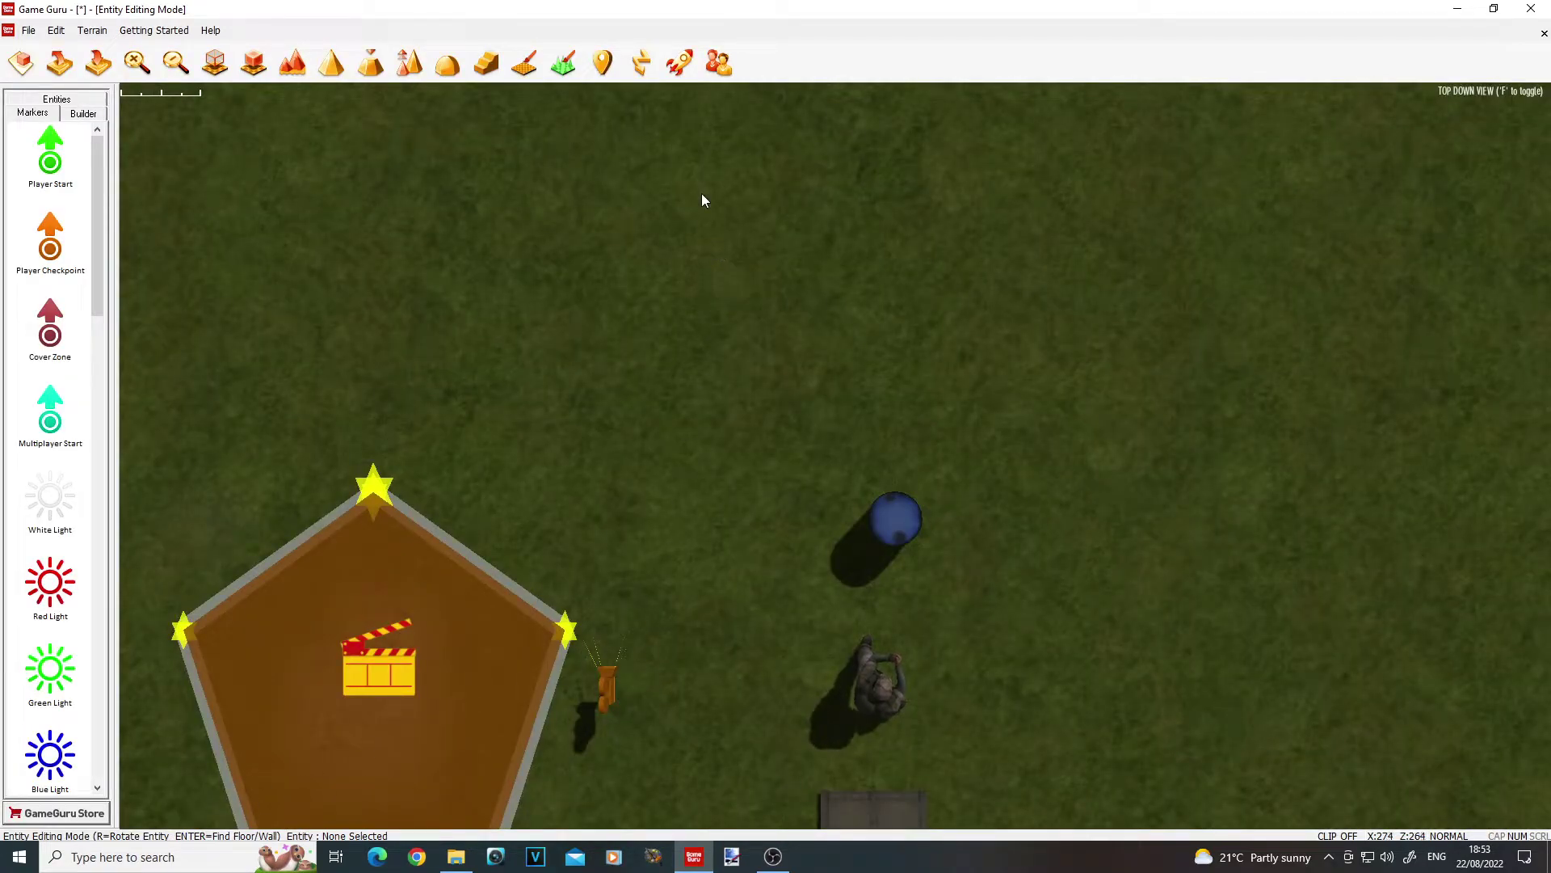
- Test the level, walking forward into the trigger zone to check the camera's view of the barrel, and return to the editor
key(s)
key(a)
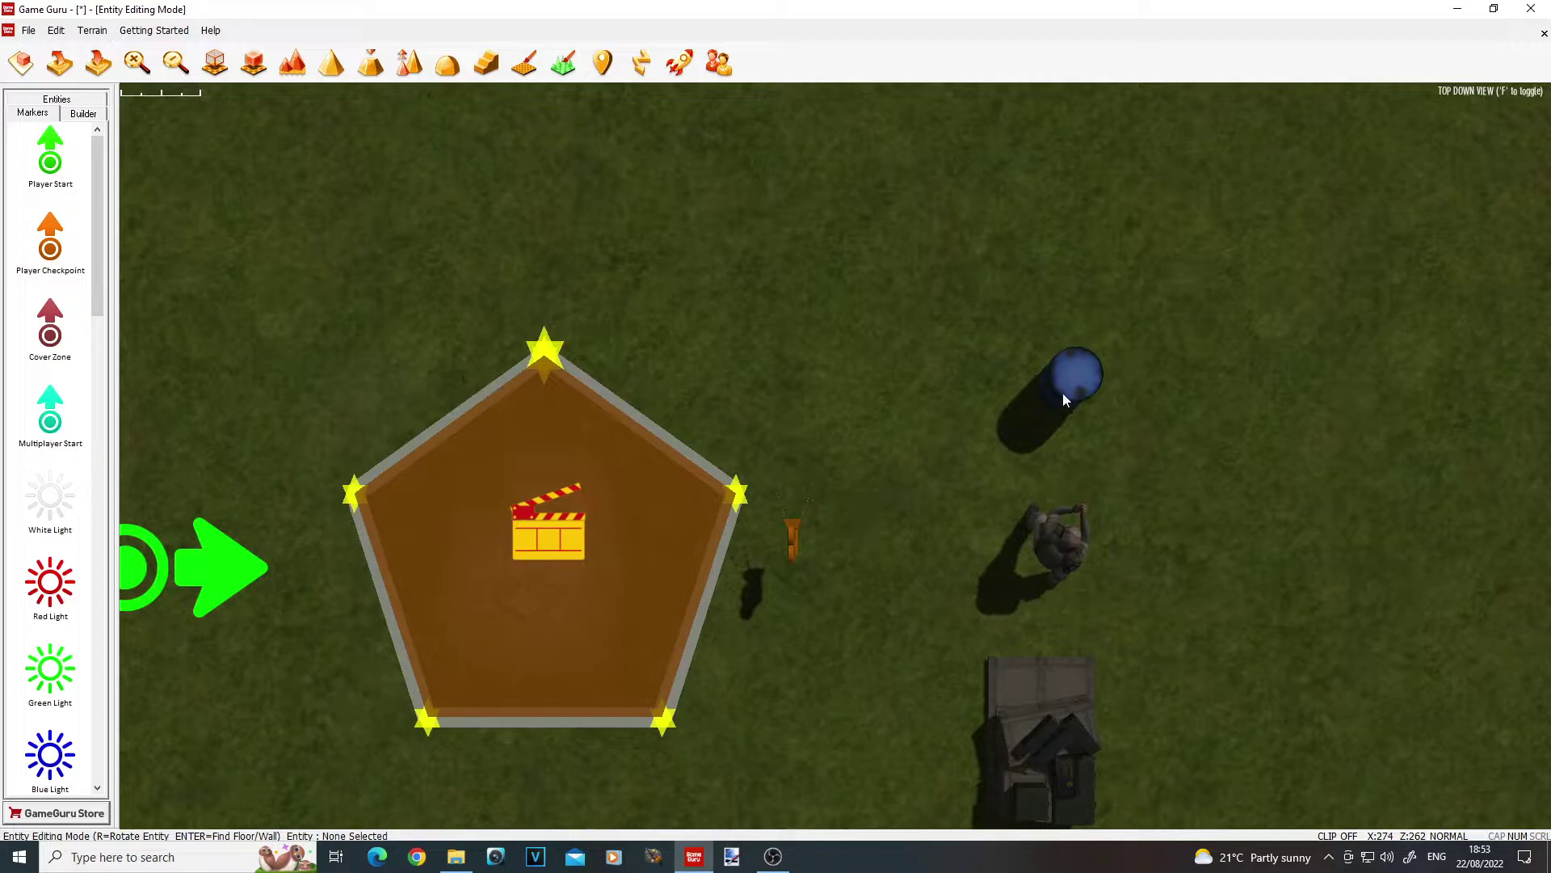
click(680, 63)
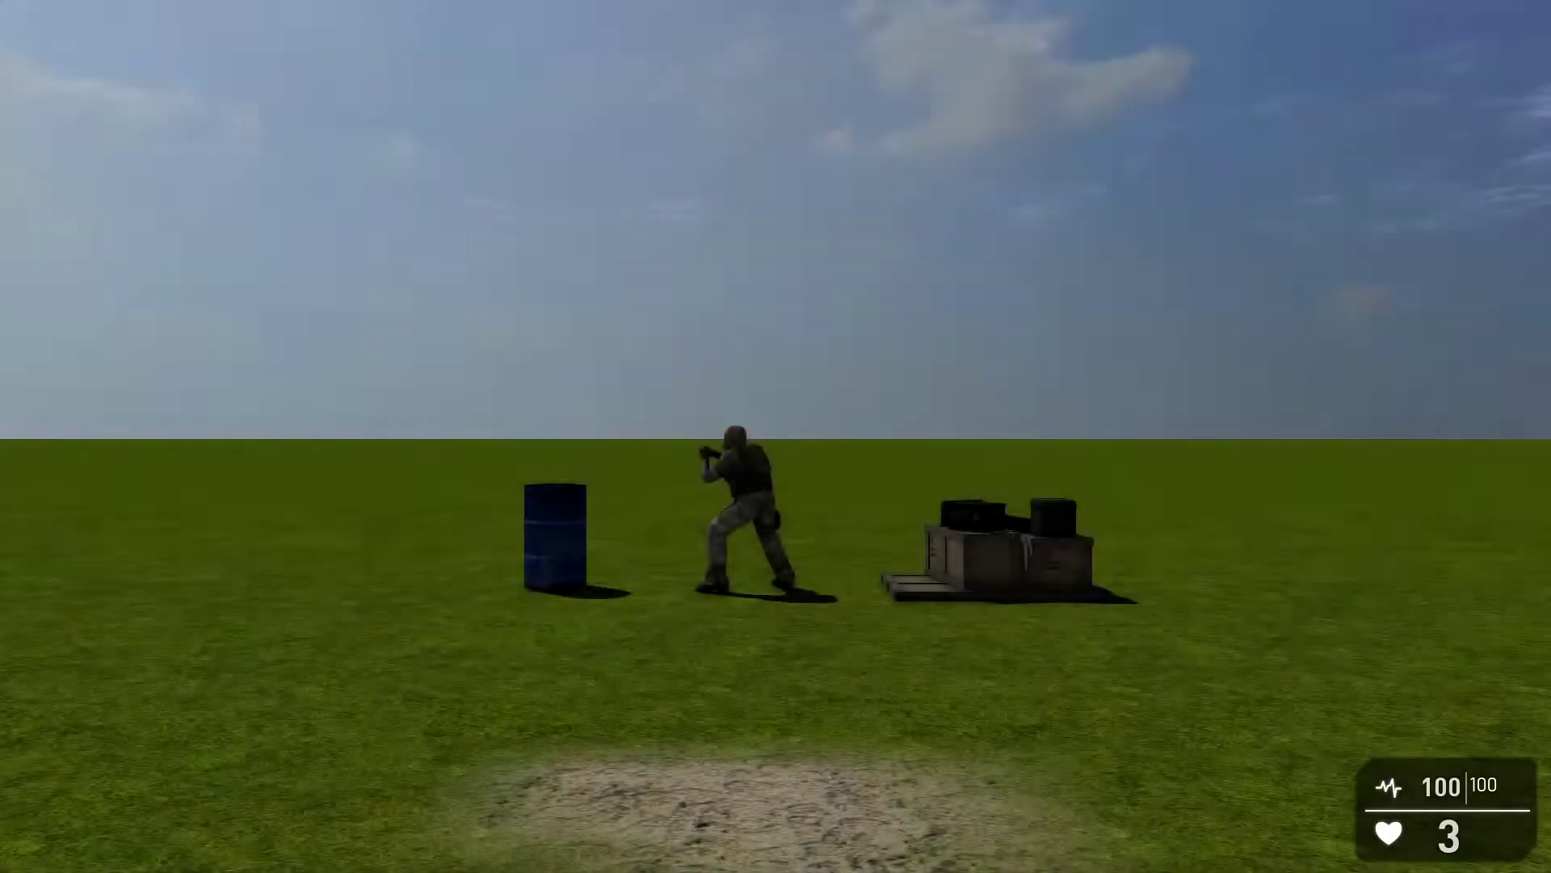
key(w)
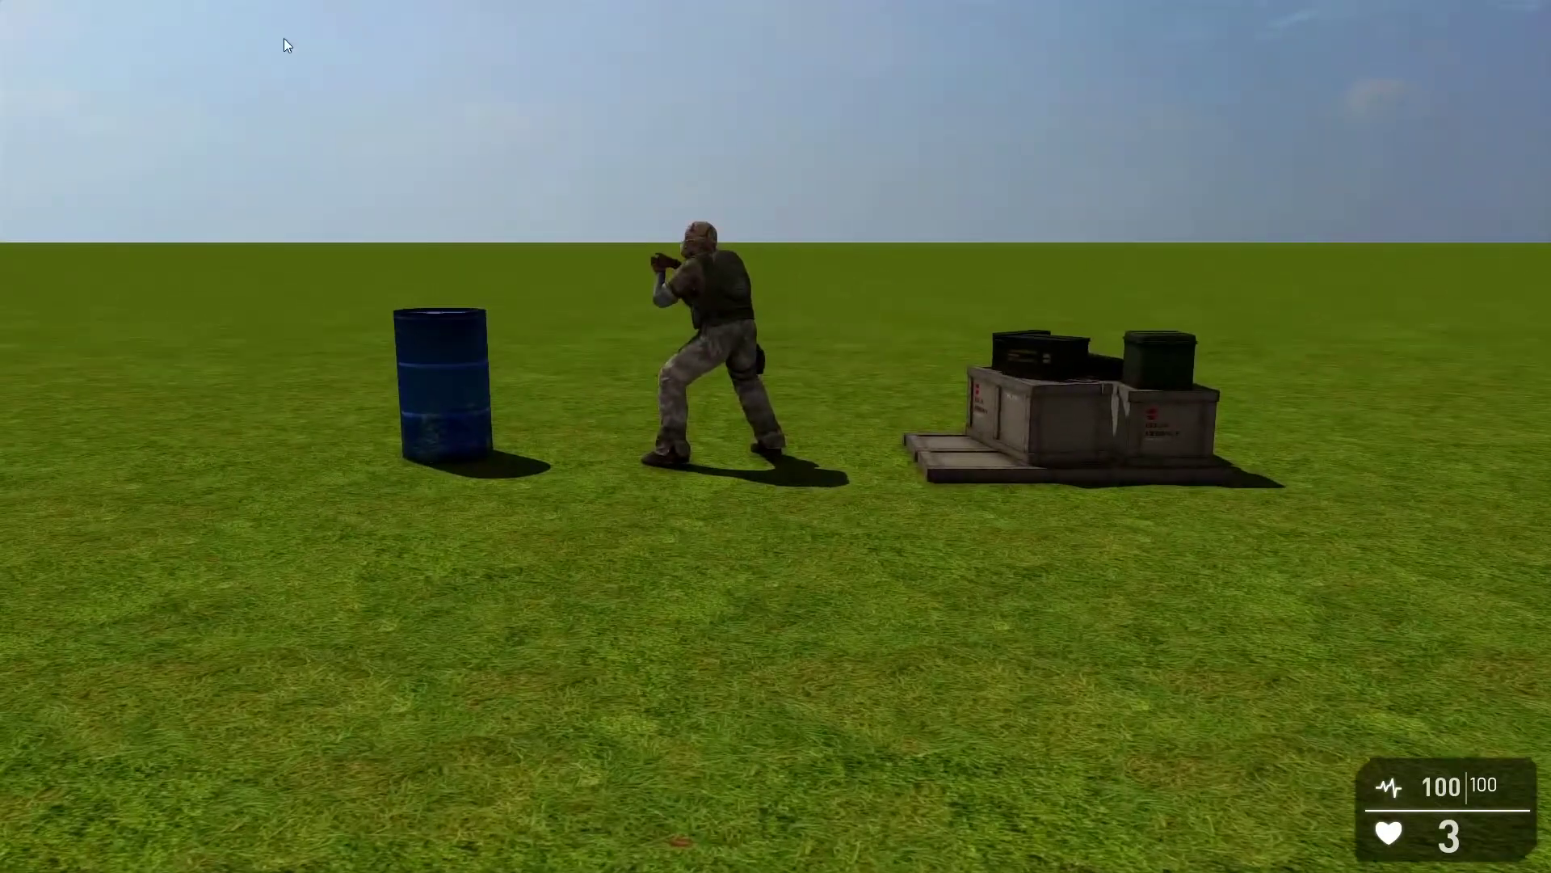
key(Escape)
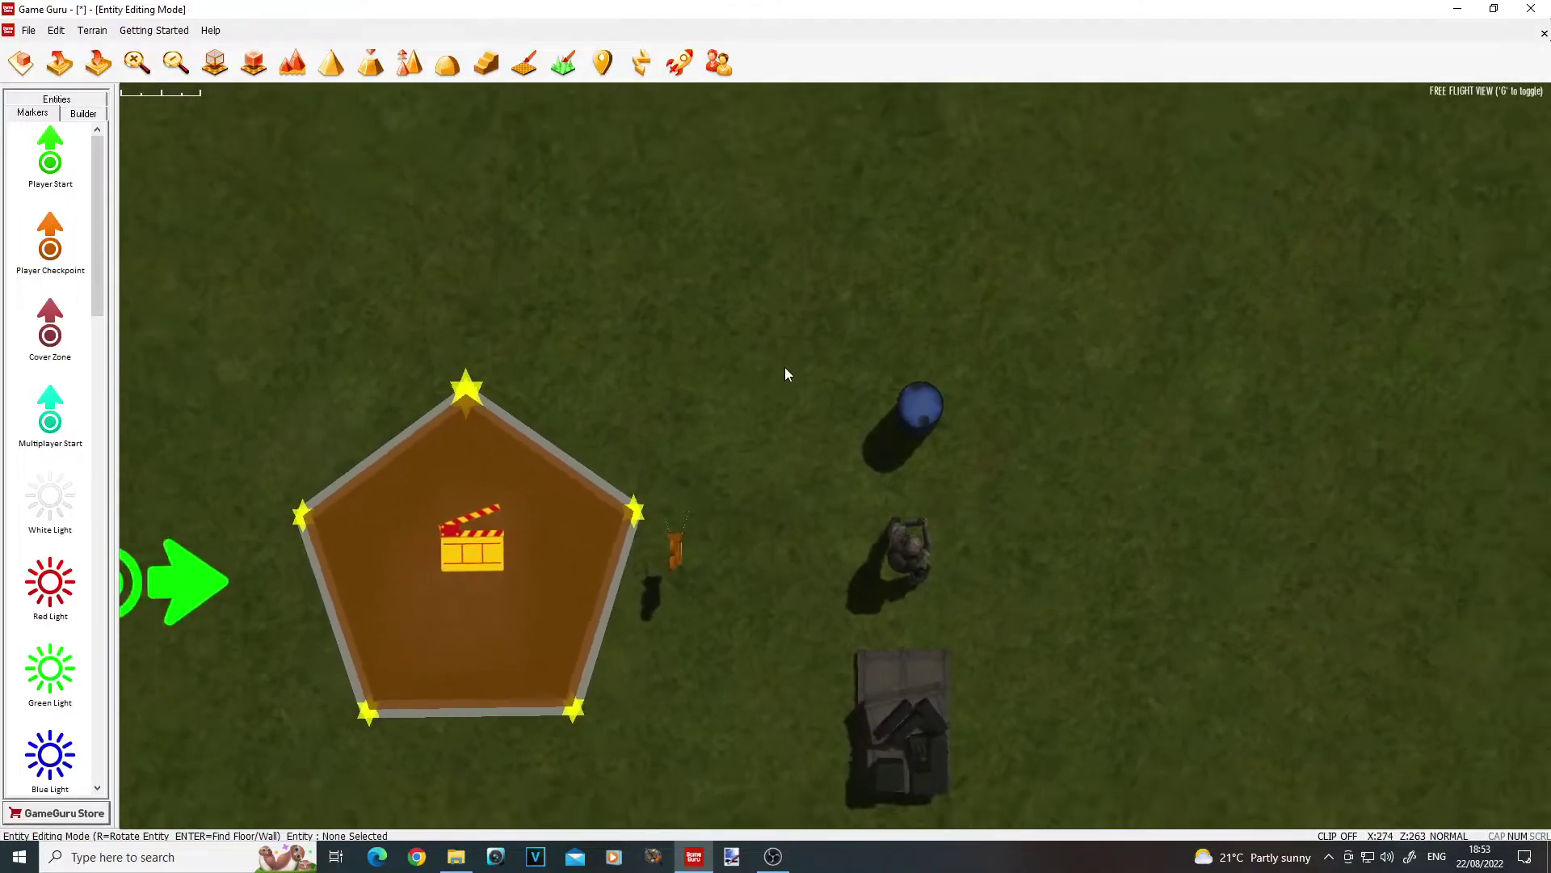
- Move the barrel to the left of the supply drop, just below the camera, and rename it as barrel
click(1038, 426)
drag(1042, 436, 850, 774)
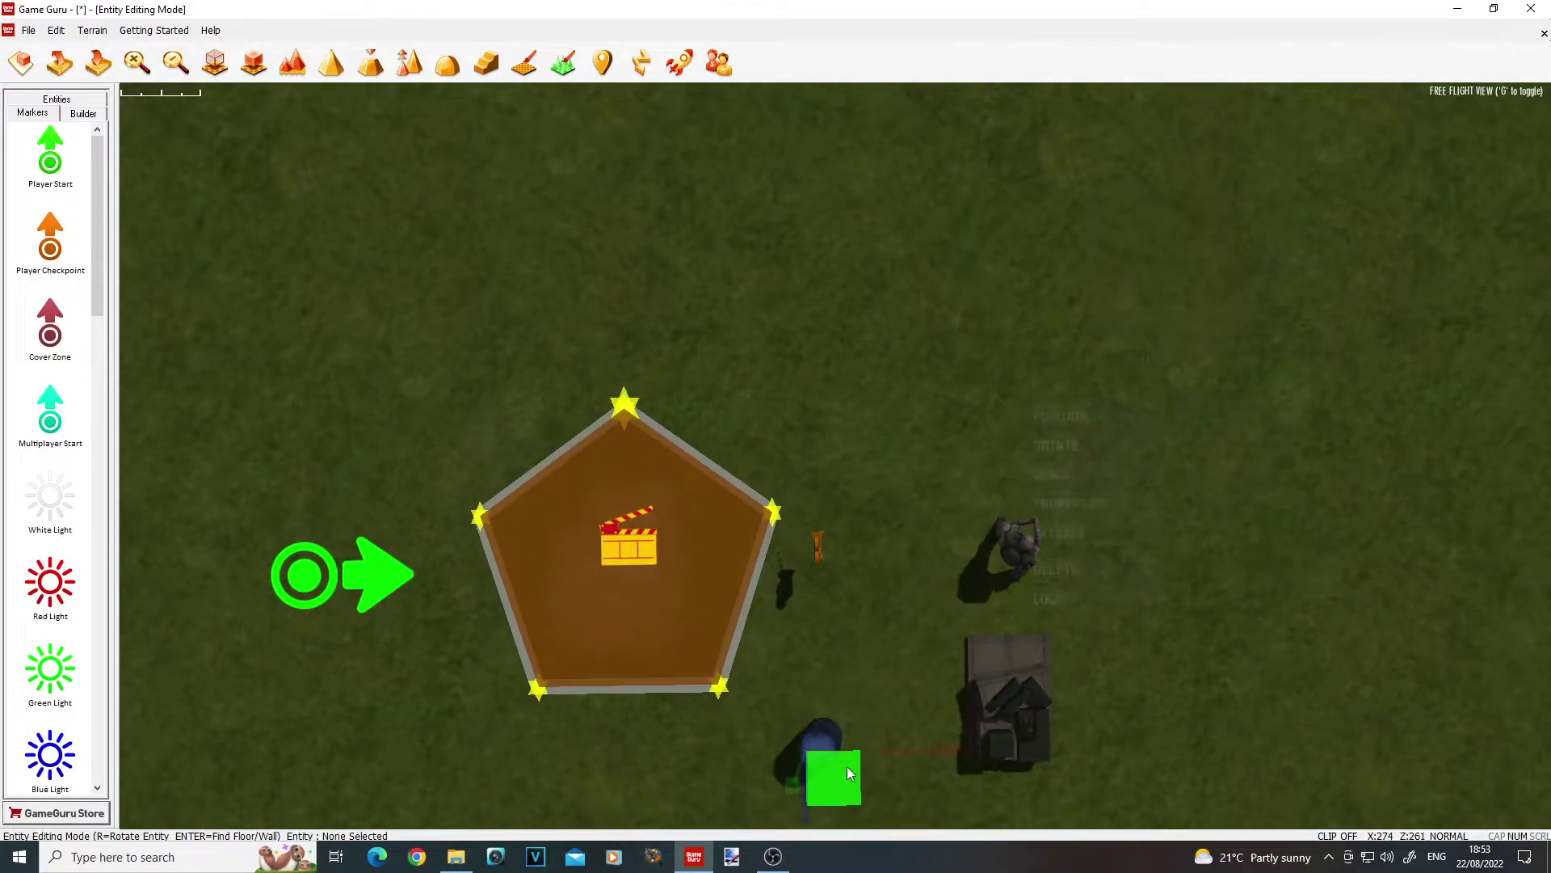
click(929, 563)
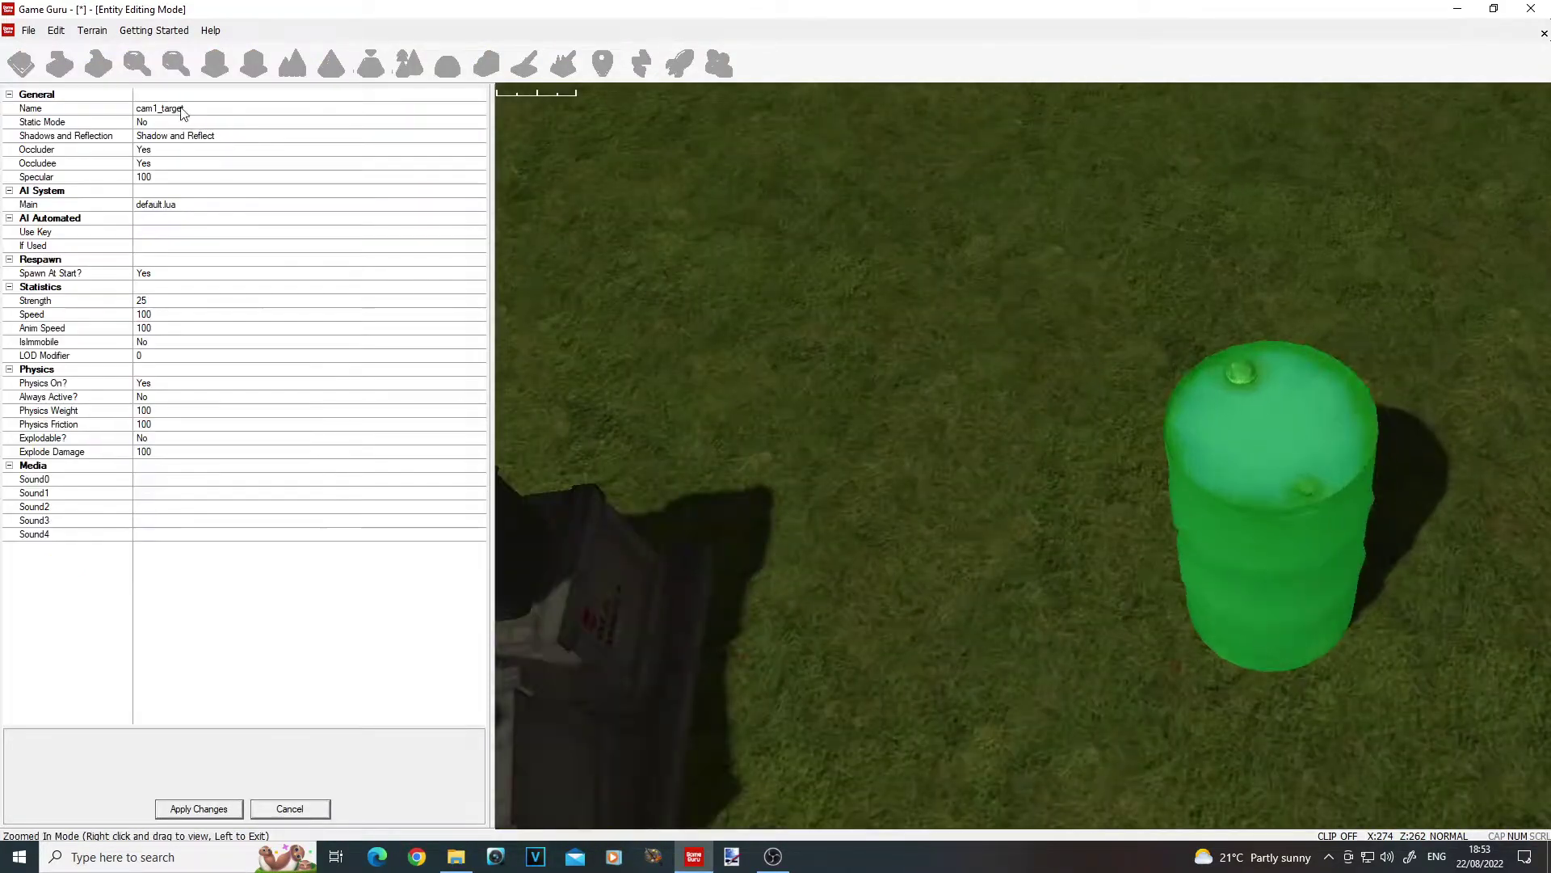
click(178, 111)
text(barrel)
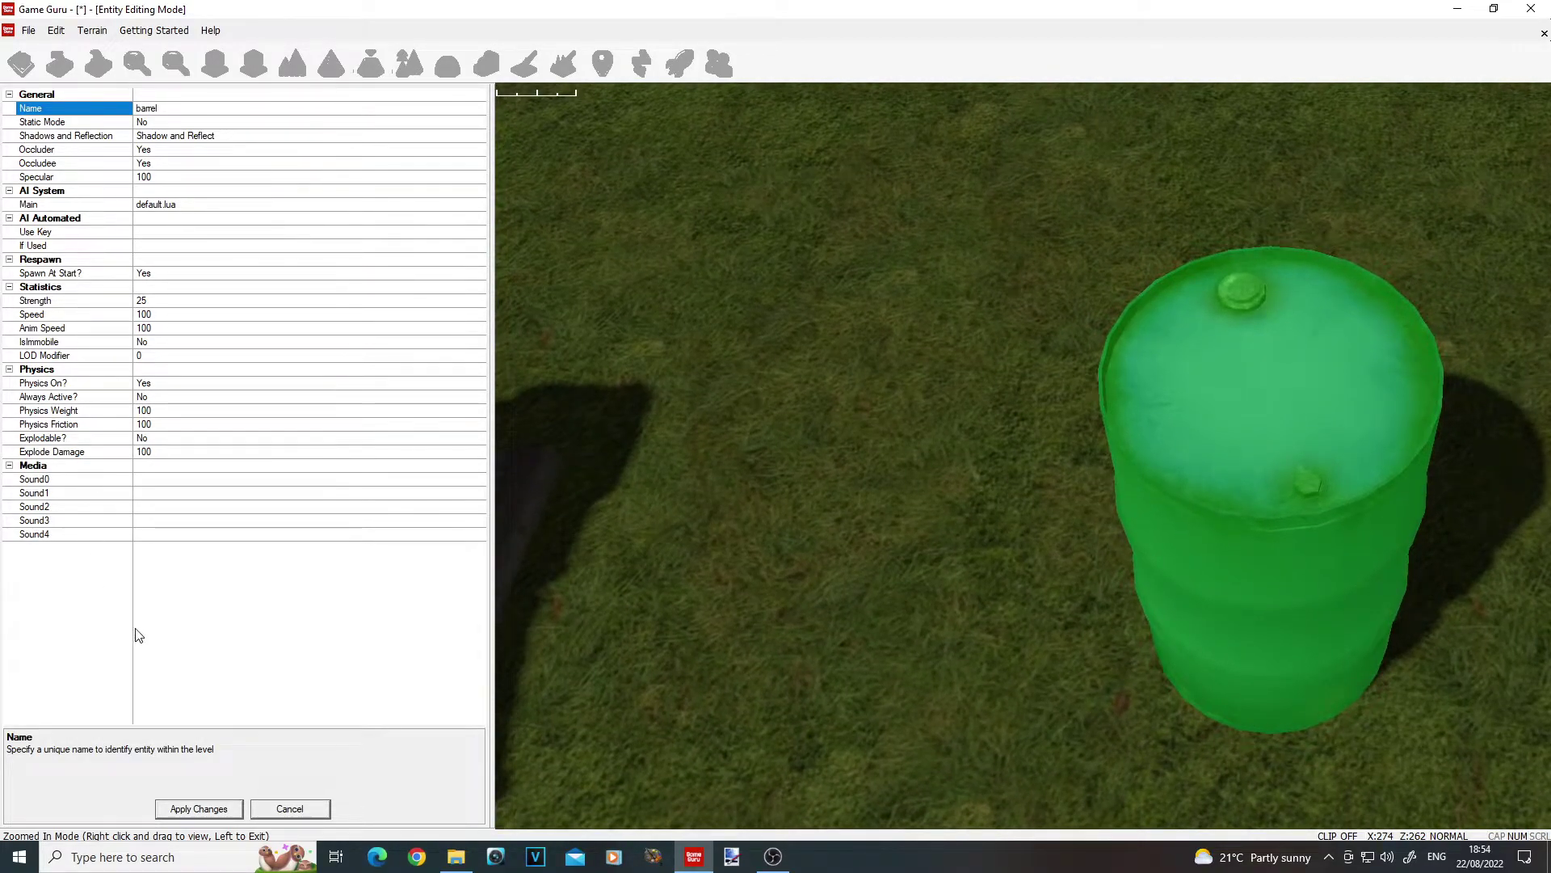
click(239, 810)
click(270, 810)
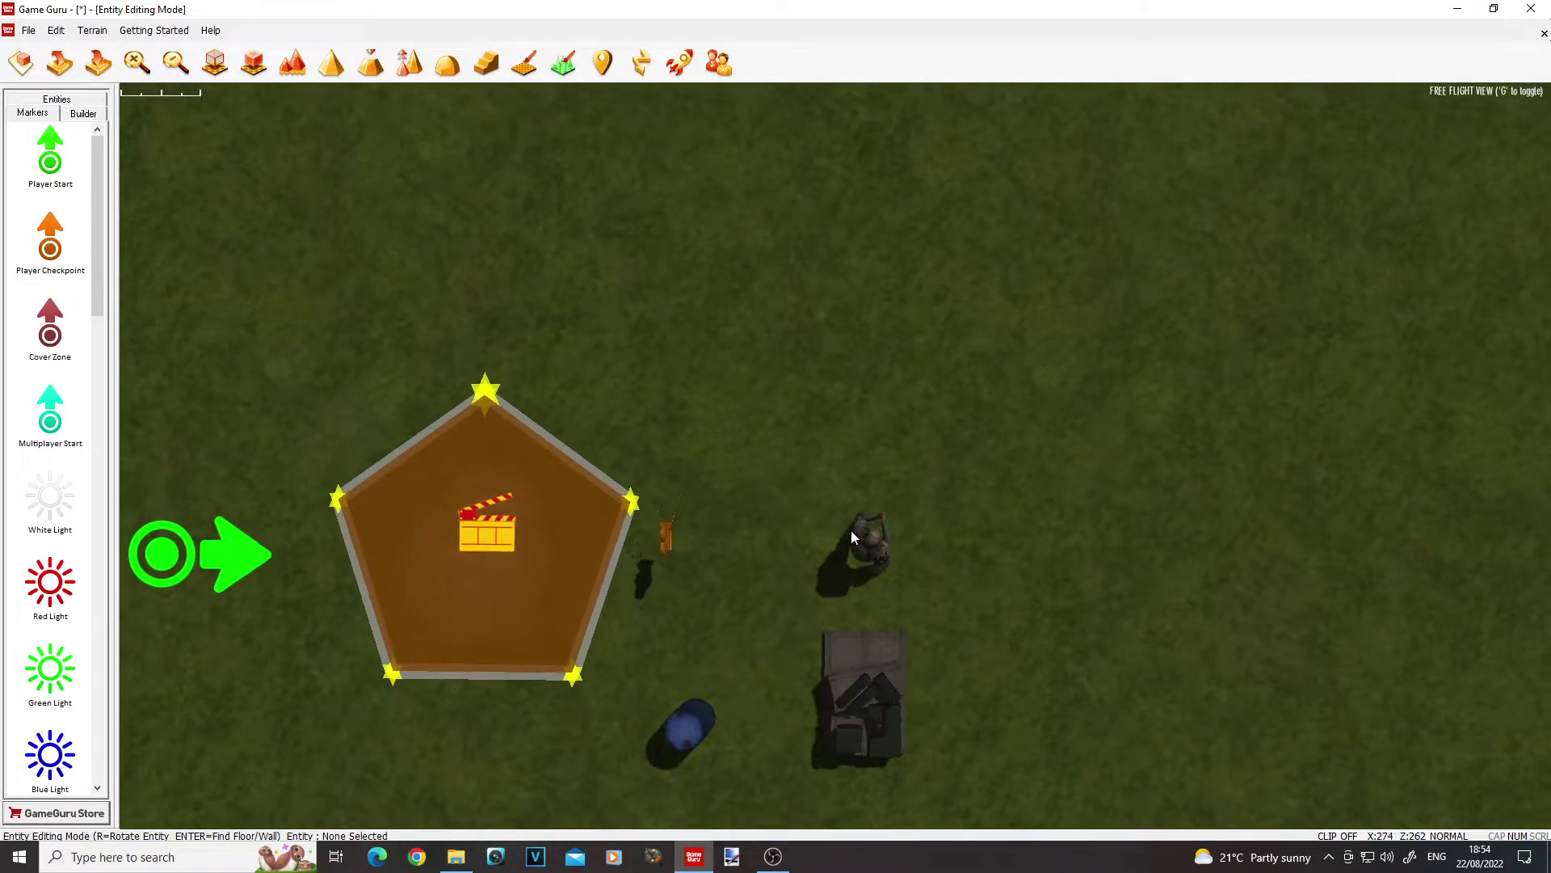
- Rename the masked civilian as cam1_target in its properties
click(861, 541)
click(966, 399)
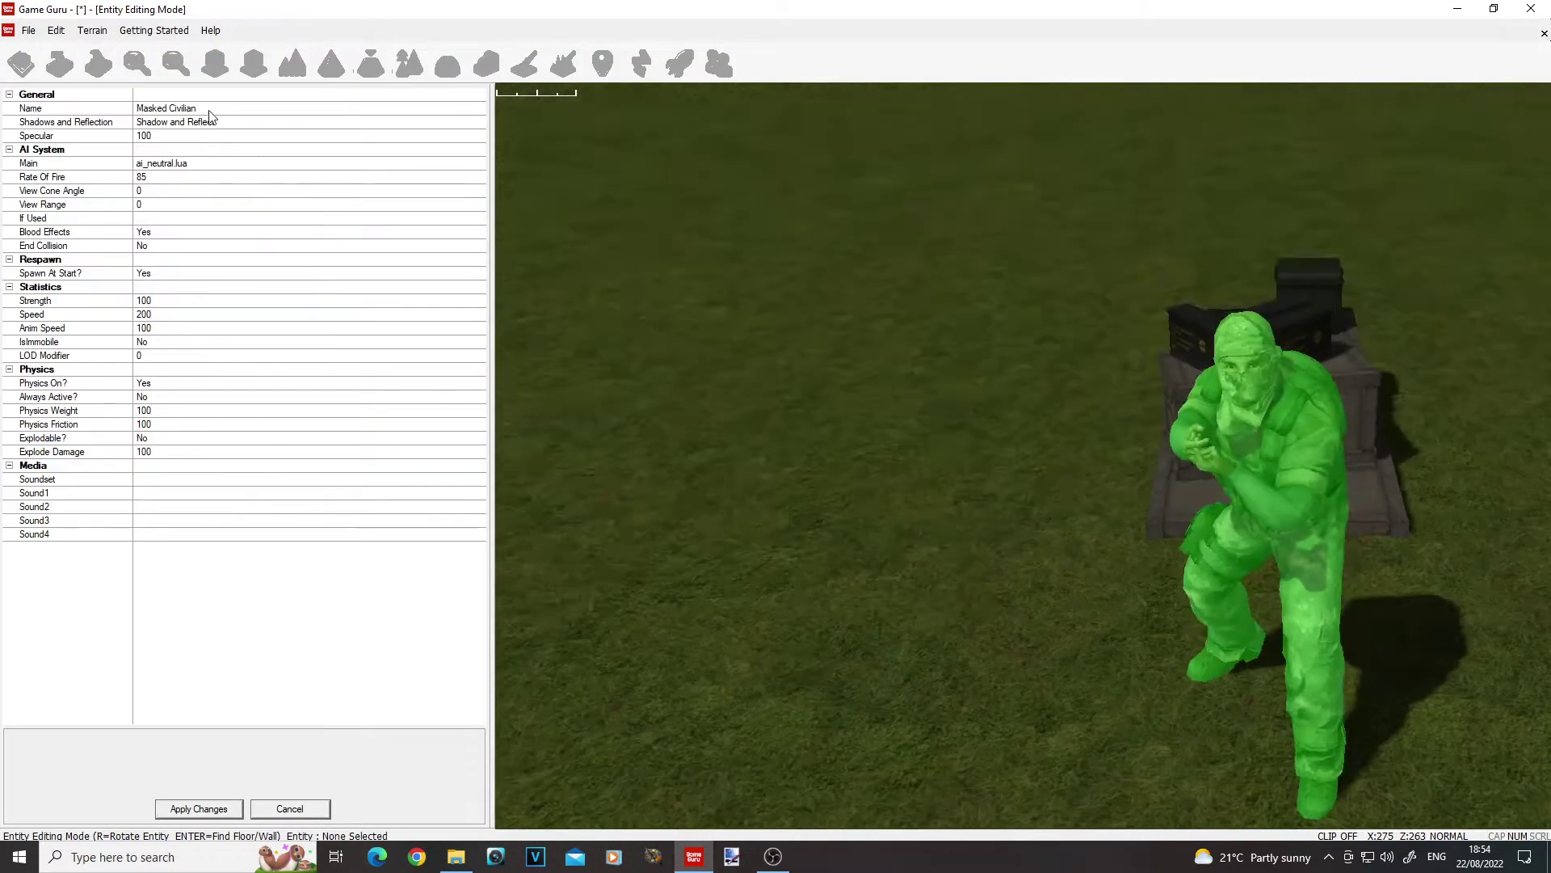
click(51, 107)
text(cam1)
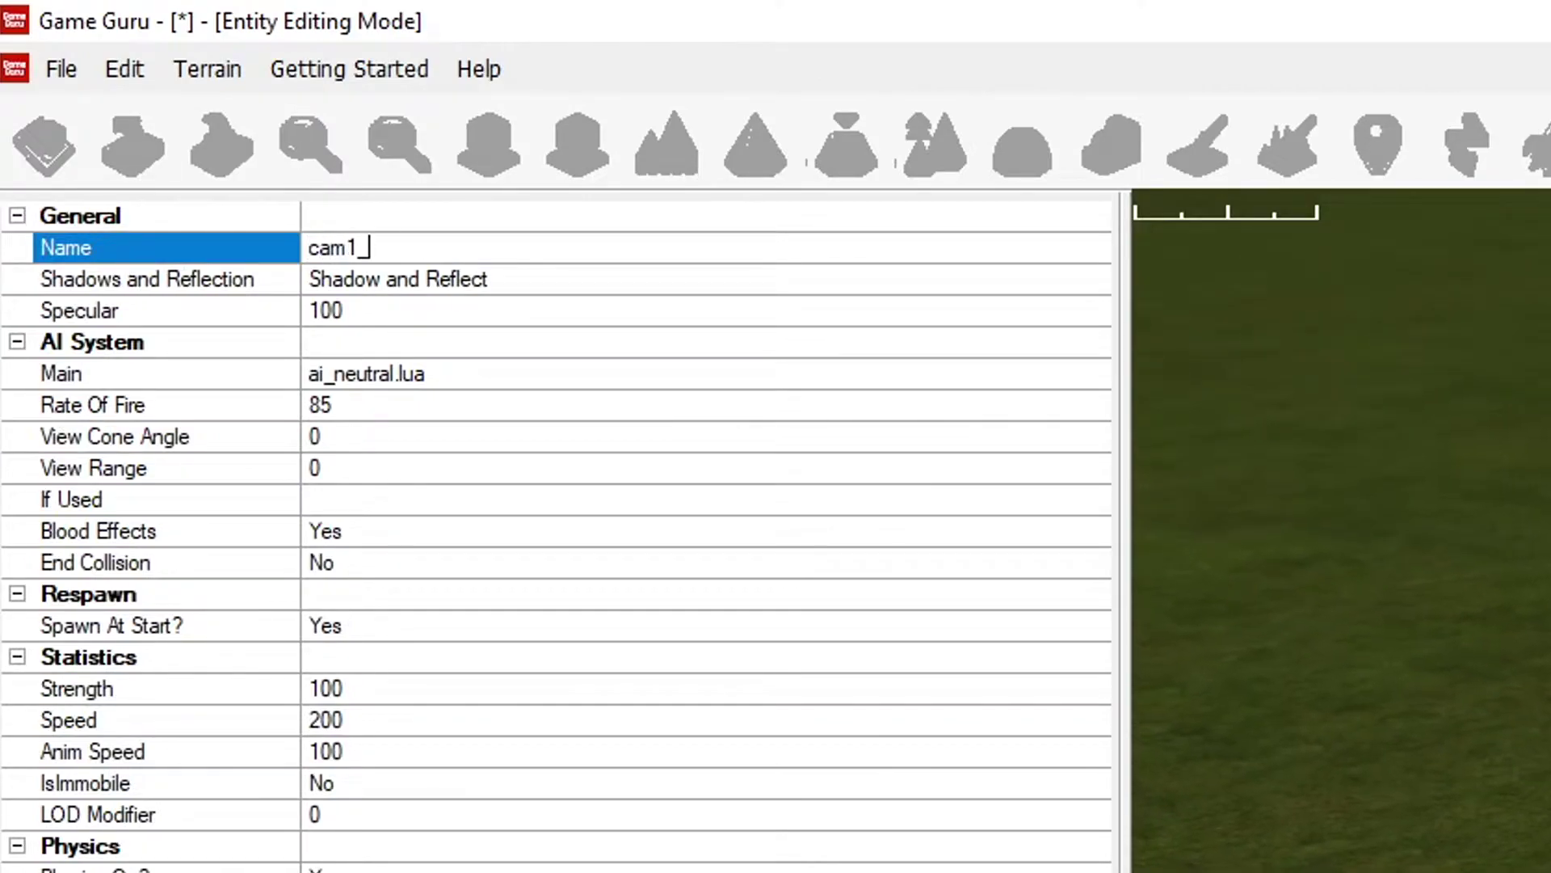
text(_target)
- Assign the ai_meleepatrol.lua script as the civilian's main AI script
click(1067, 373)
click(1099, 374)
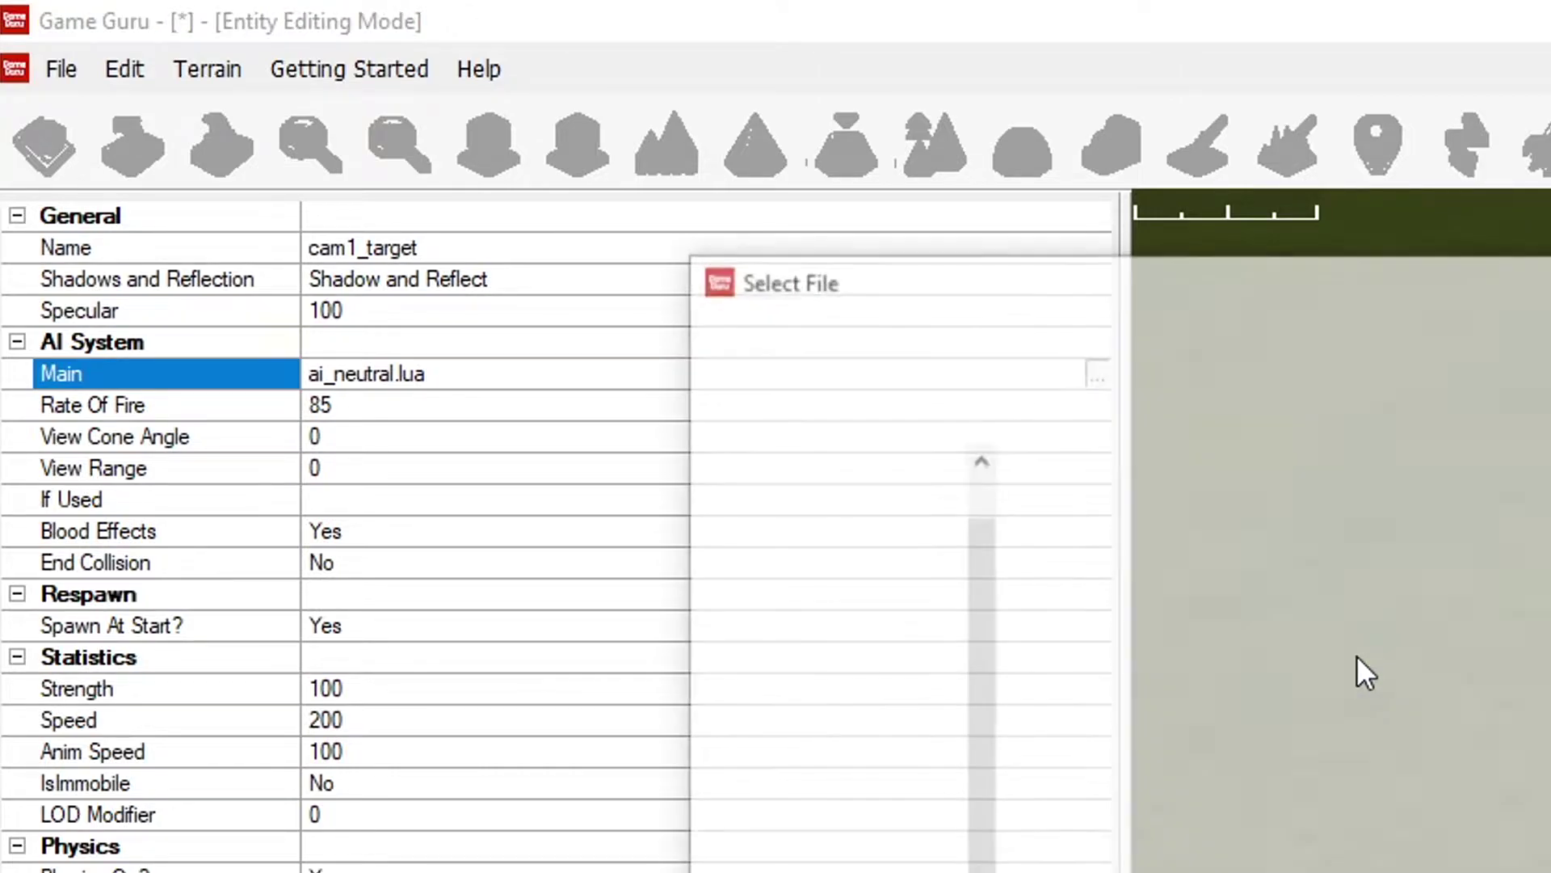
scroll(1335, 869, down, 10)
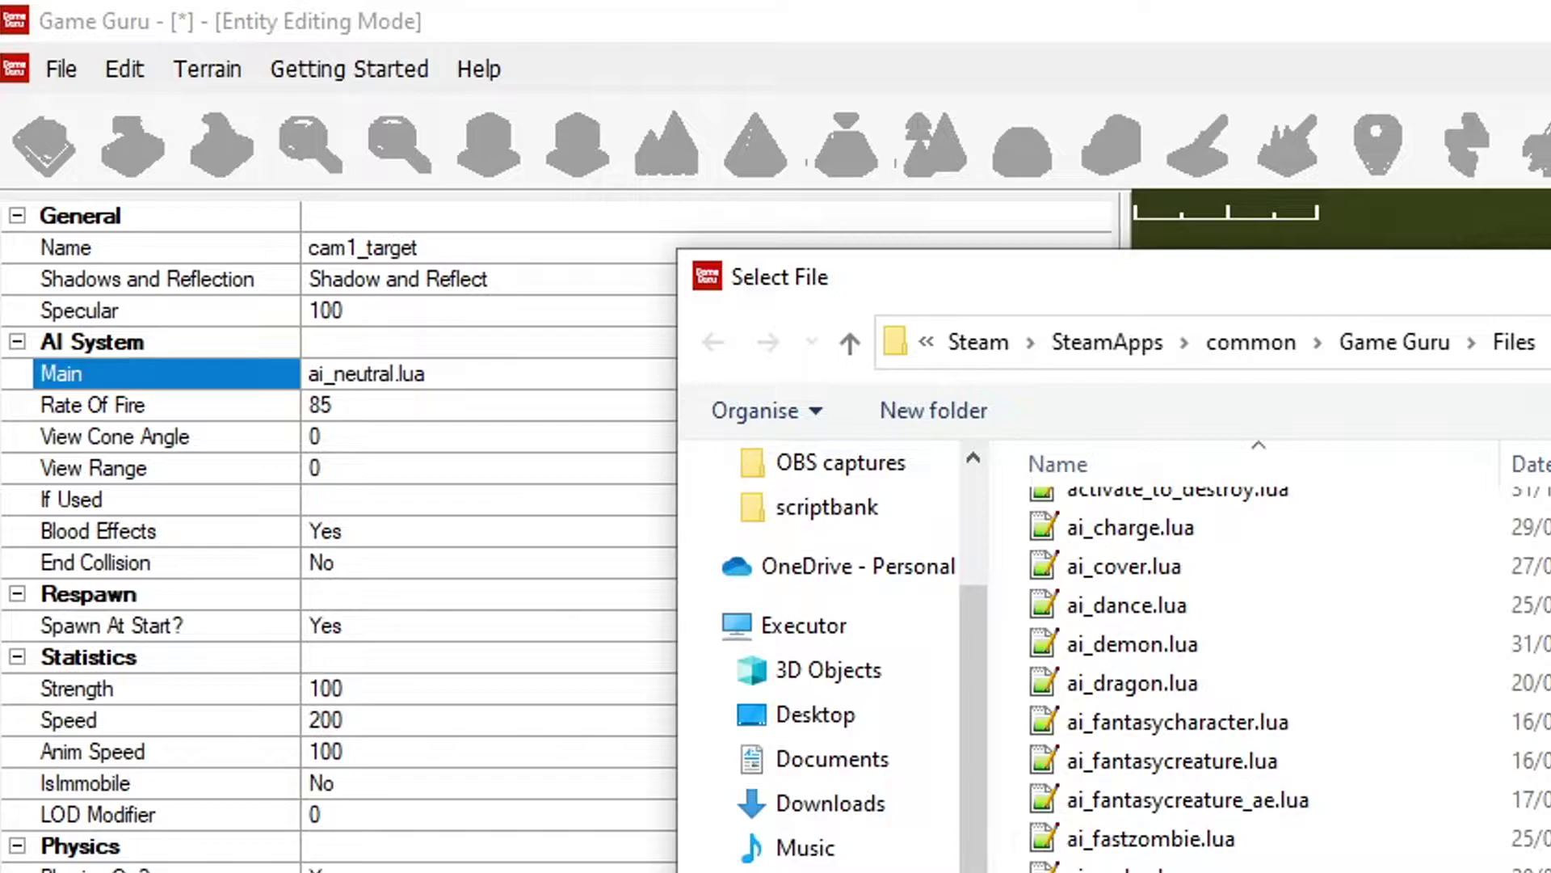
key(Return)
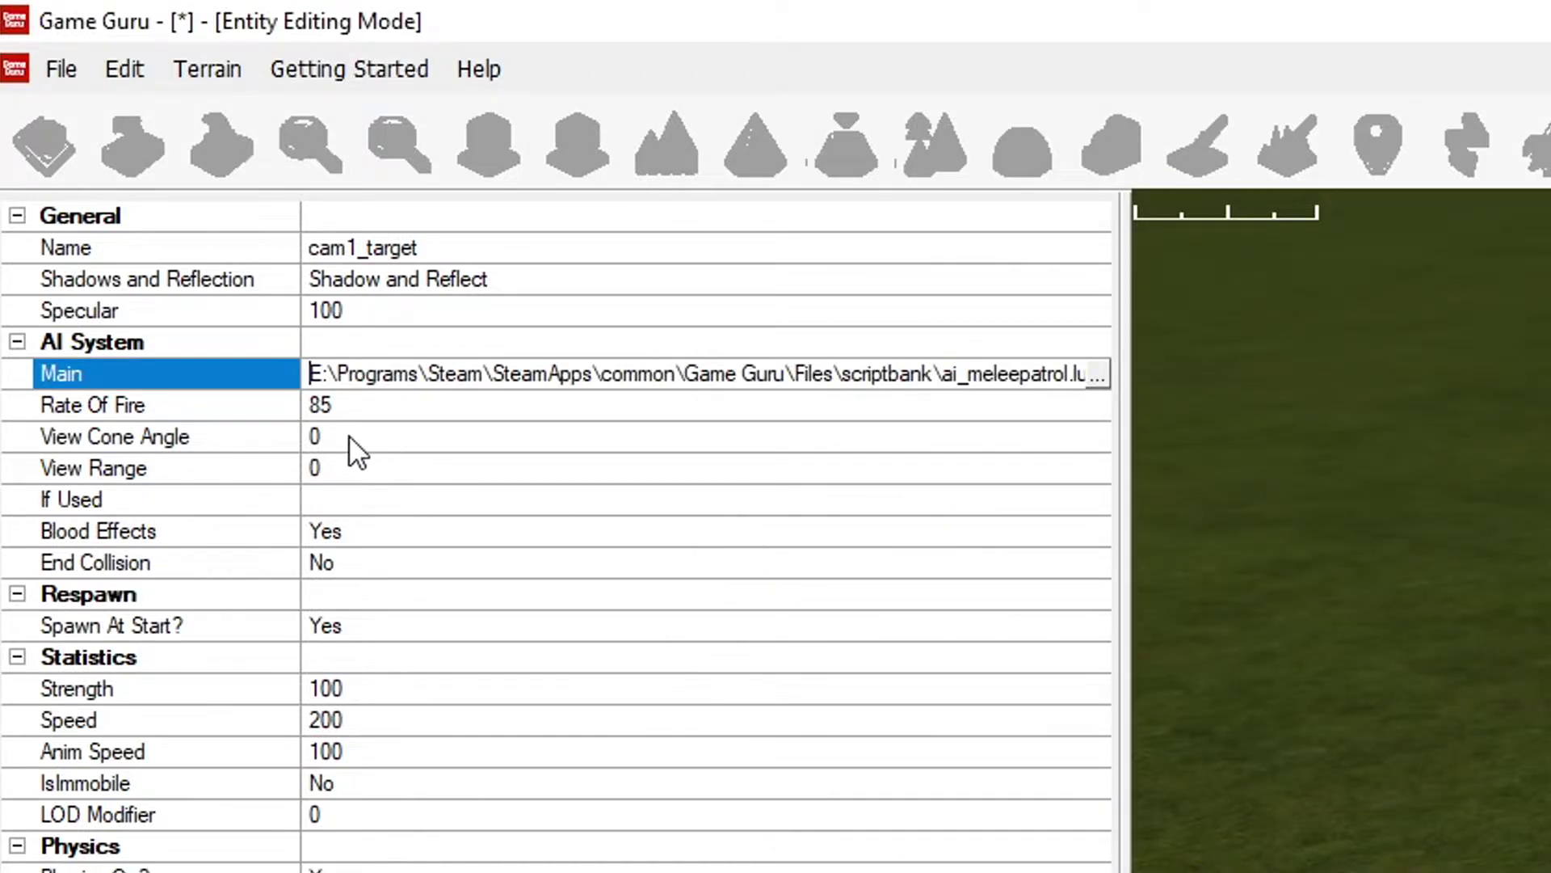
- Set the civilian's view cone angle and view range to 1 and apply the changes
click(245, 437)
click(312, 471)
text(1)
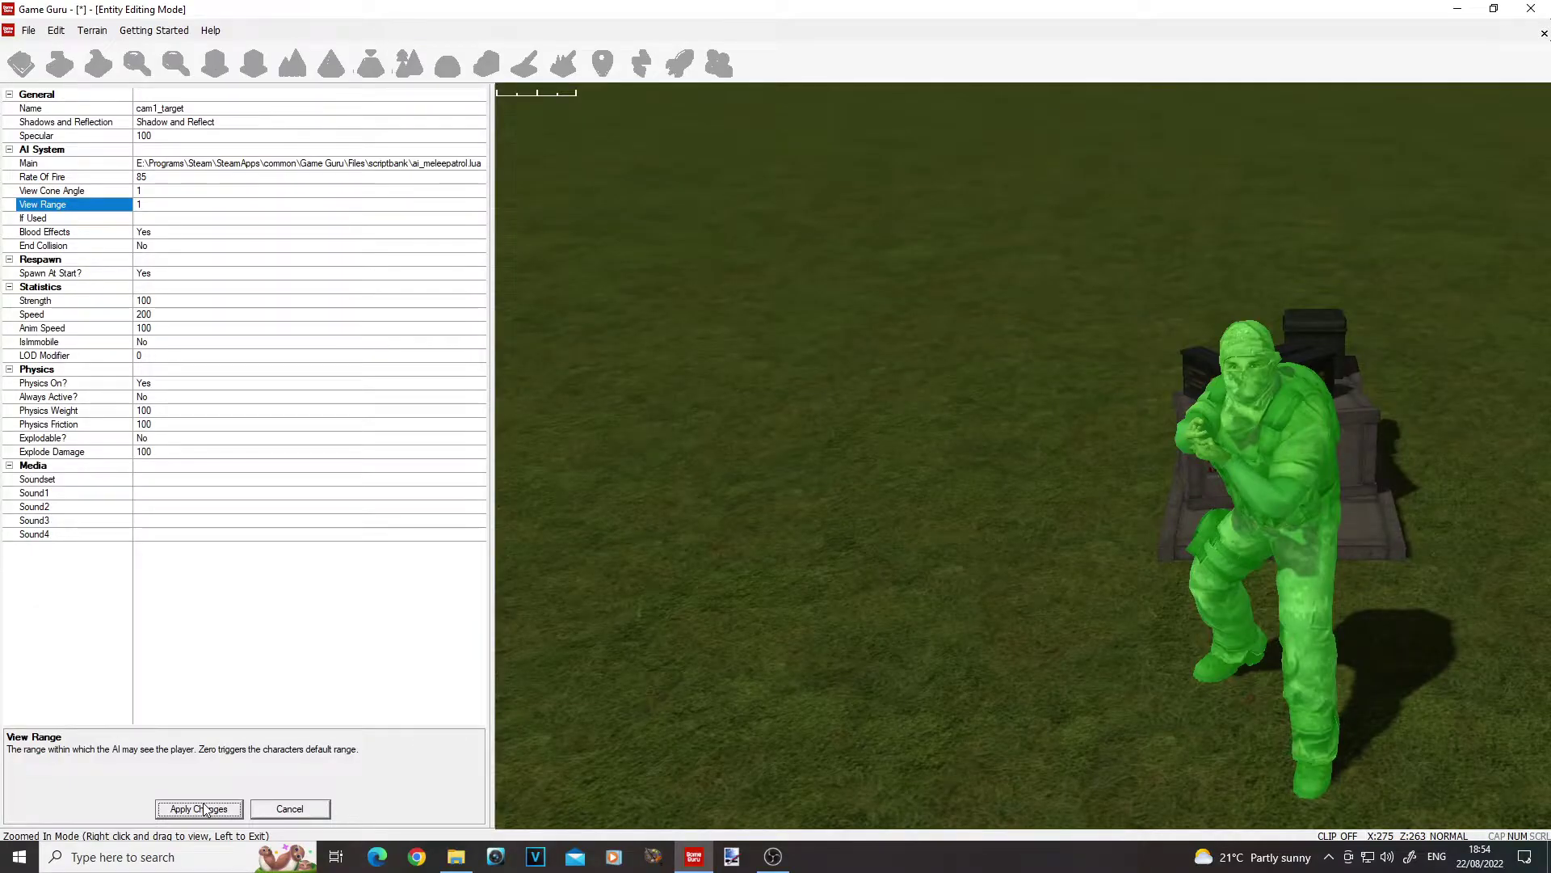
click(199, 809)
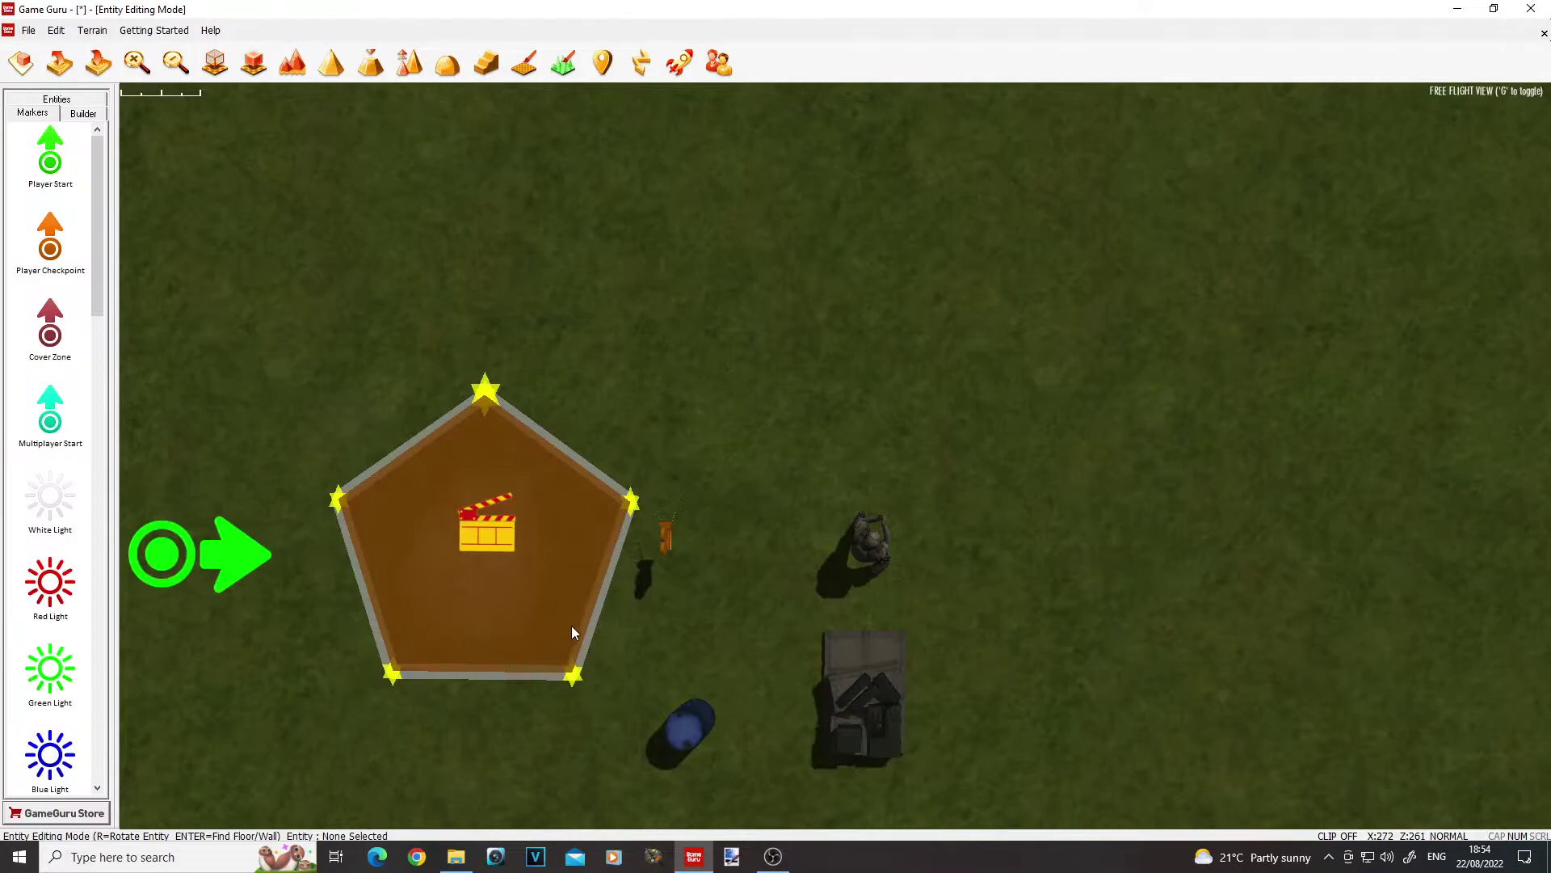
- Lay a straight waypoint path from the civilian upward, extending well beyond the top of the trigger zone
click(602, 62)
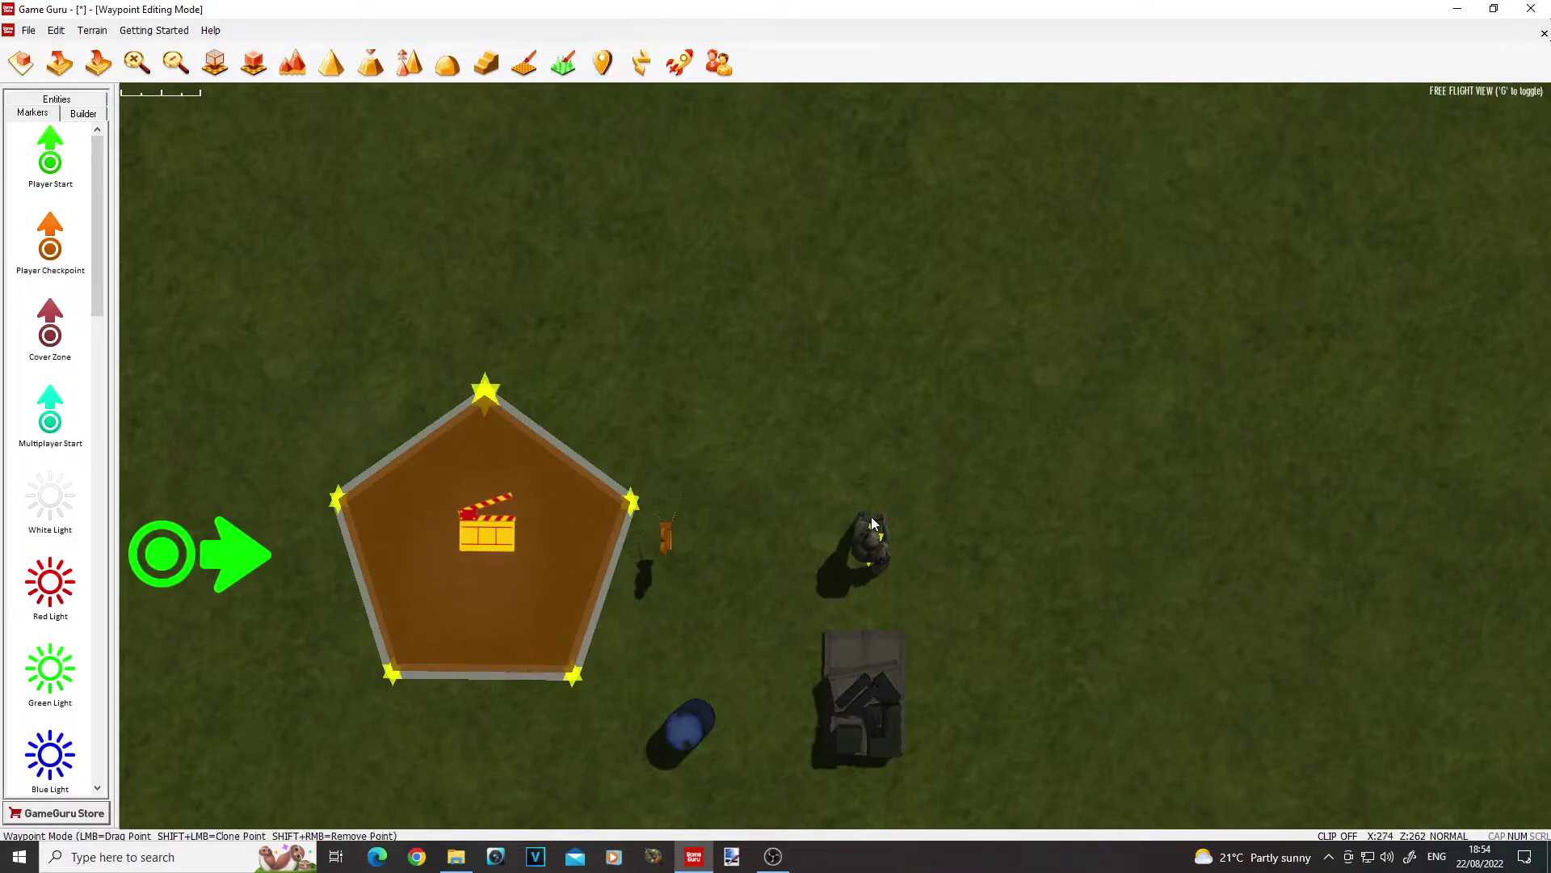
drag(881, 536, 870, 159)
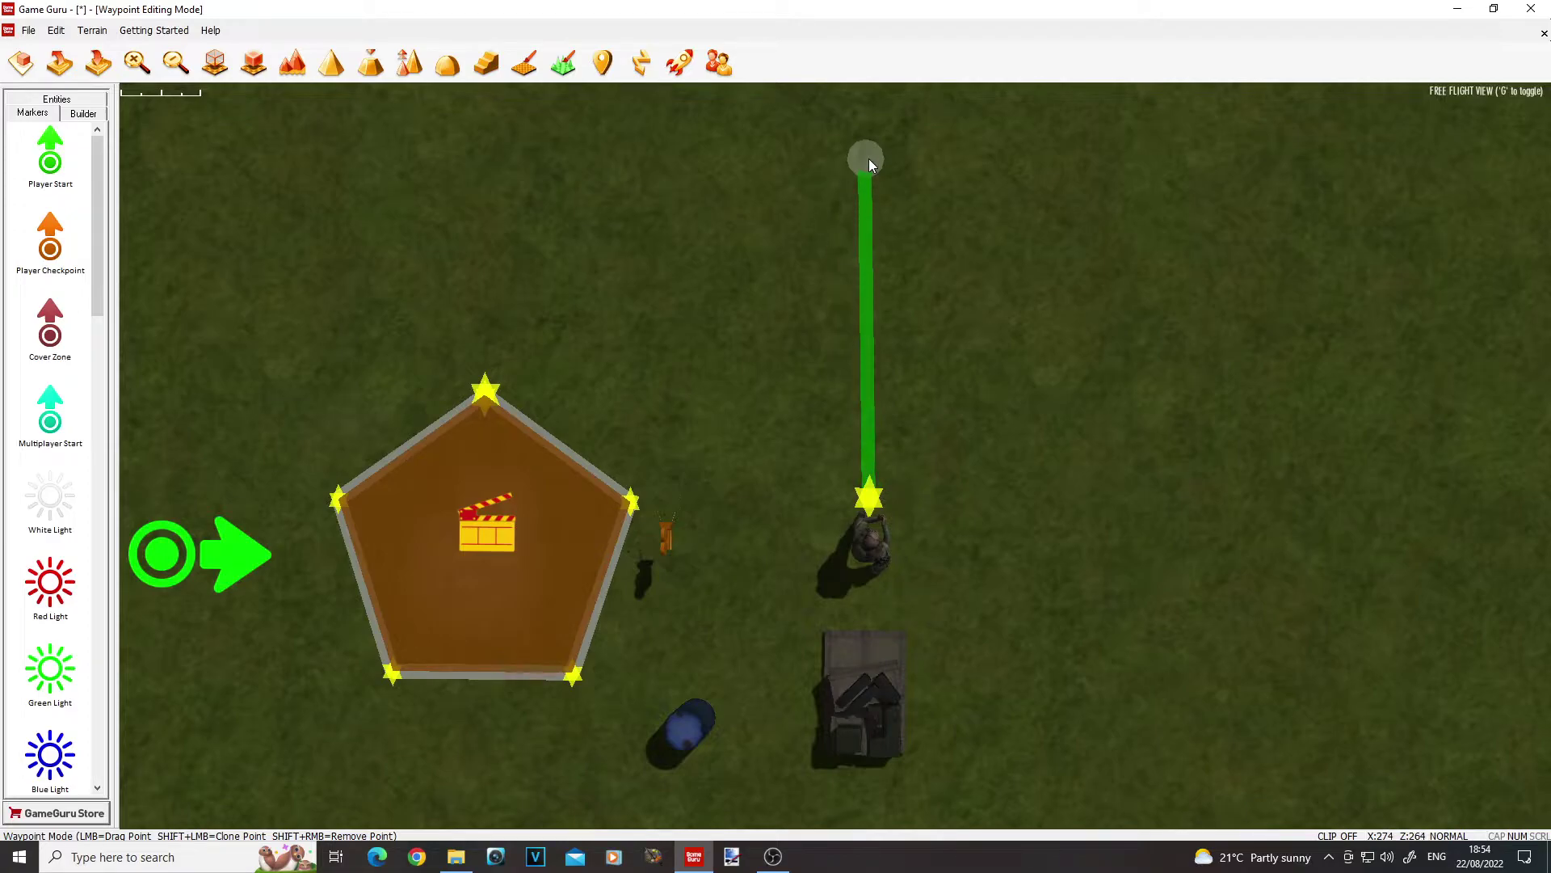
scroll(869, 158, down, 4)
drag(879, 298, 879, 195)
scroll(881, 560, up, 1)
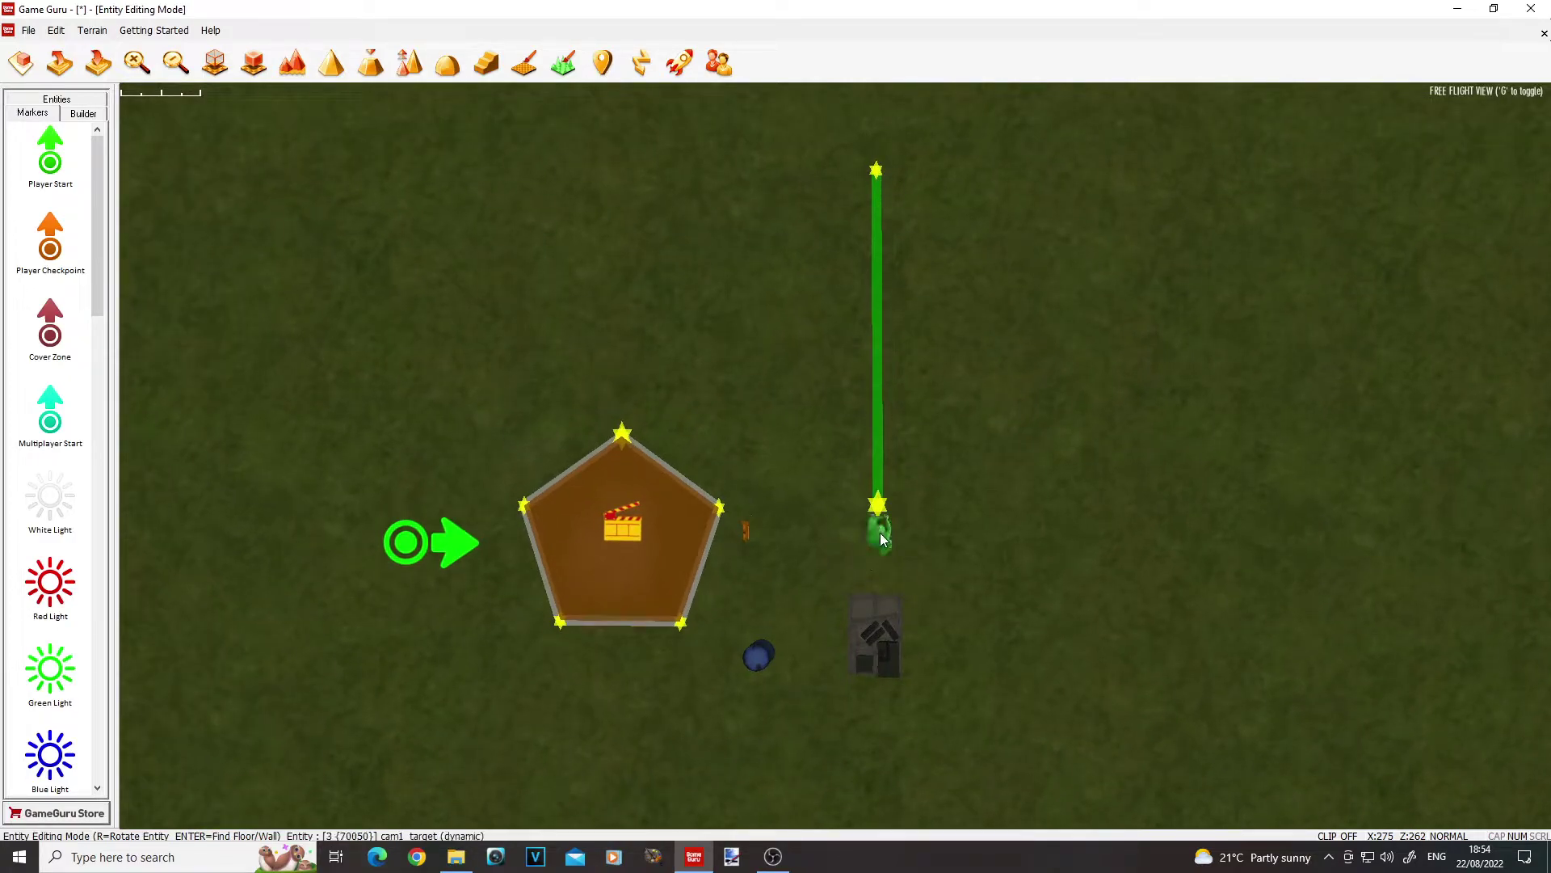
- Test the level to check how the camera follows the patrolling civilian, and return to the editor
click(677, 64)
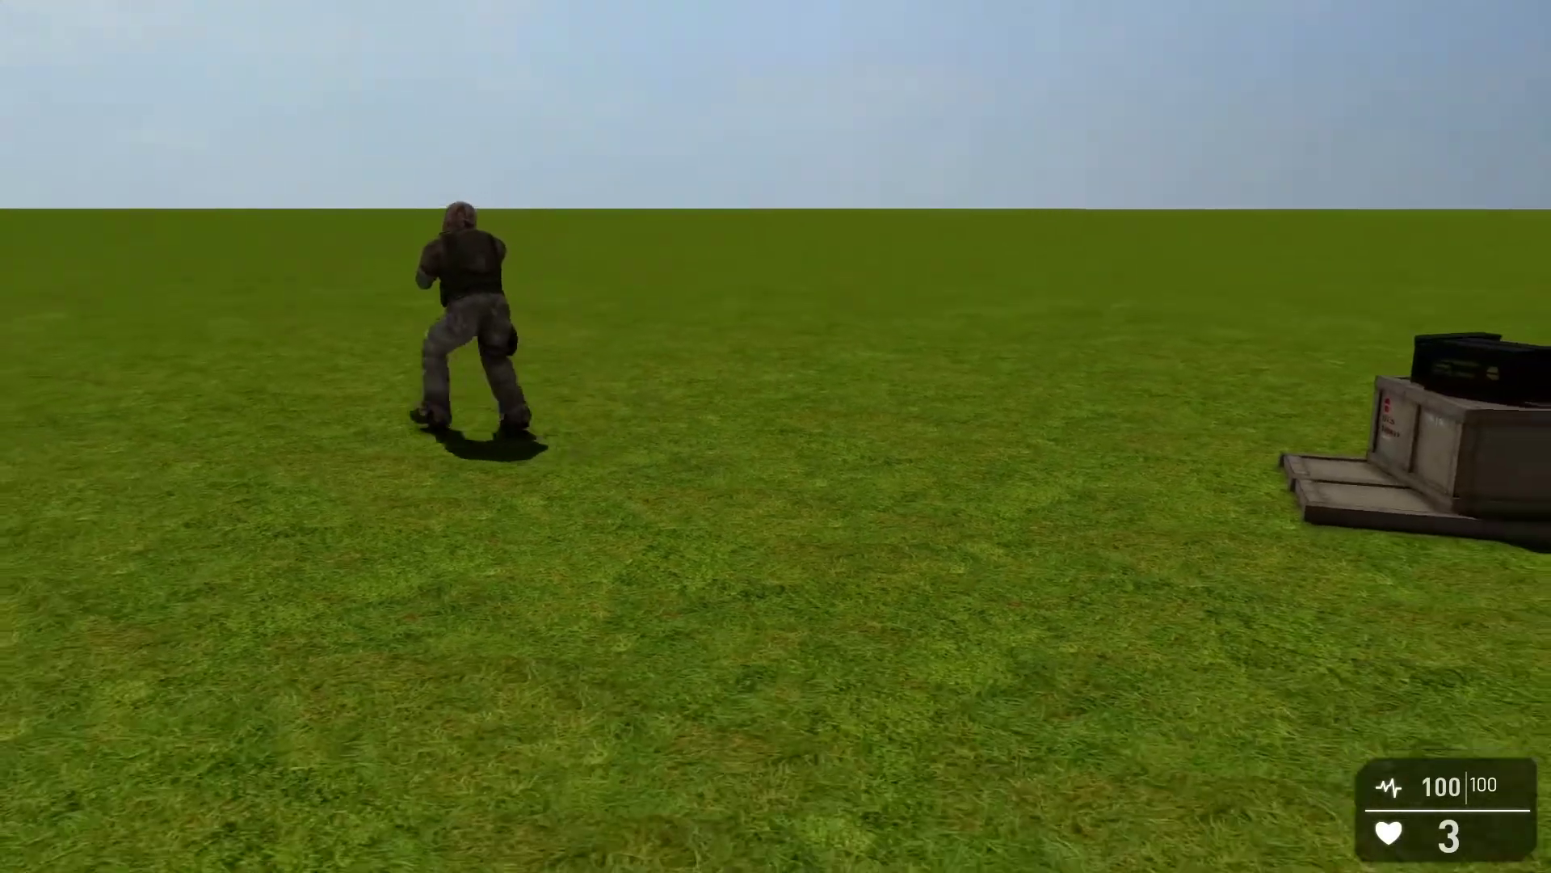
key(Escape)
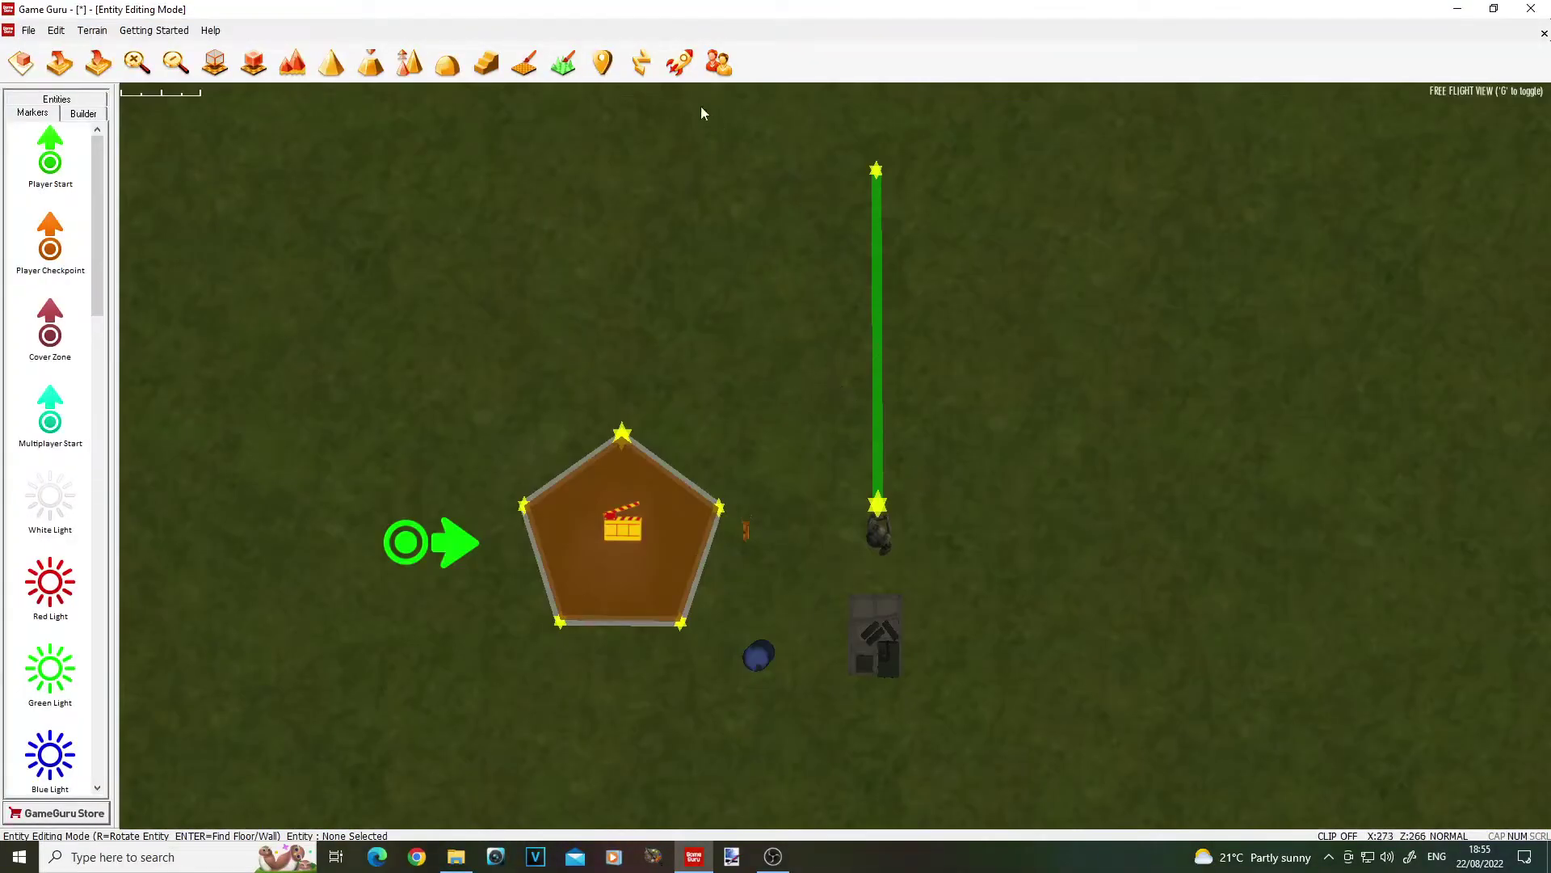
- Remove the civilian's waypoint path and rename the civilian as soldier in its properties
shift+right_click(876, 172)
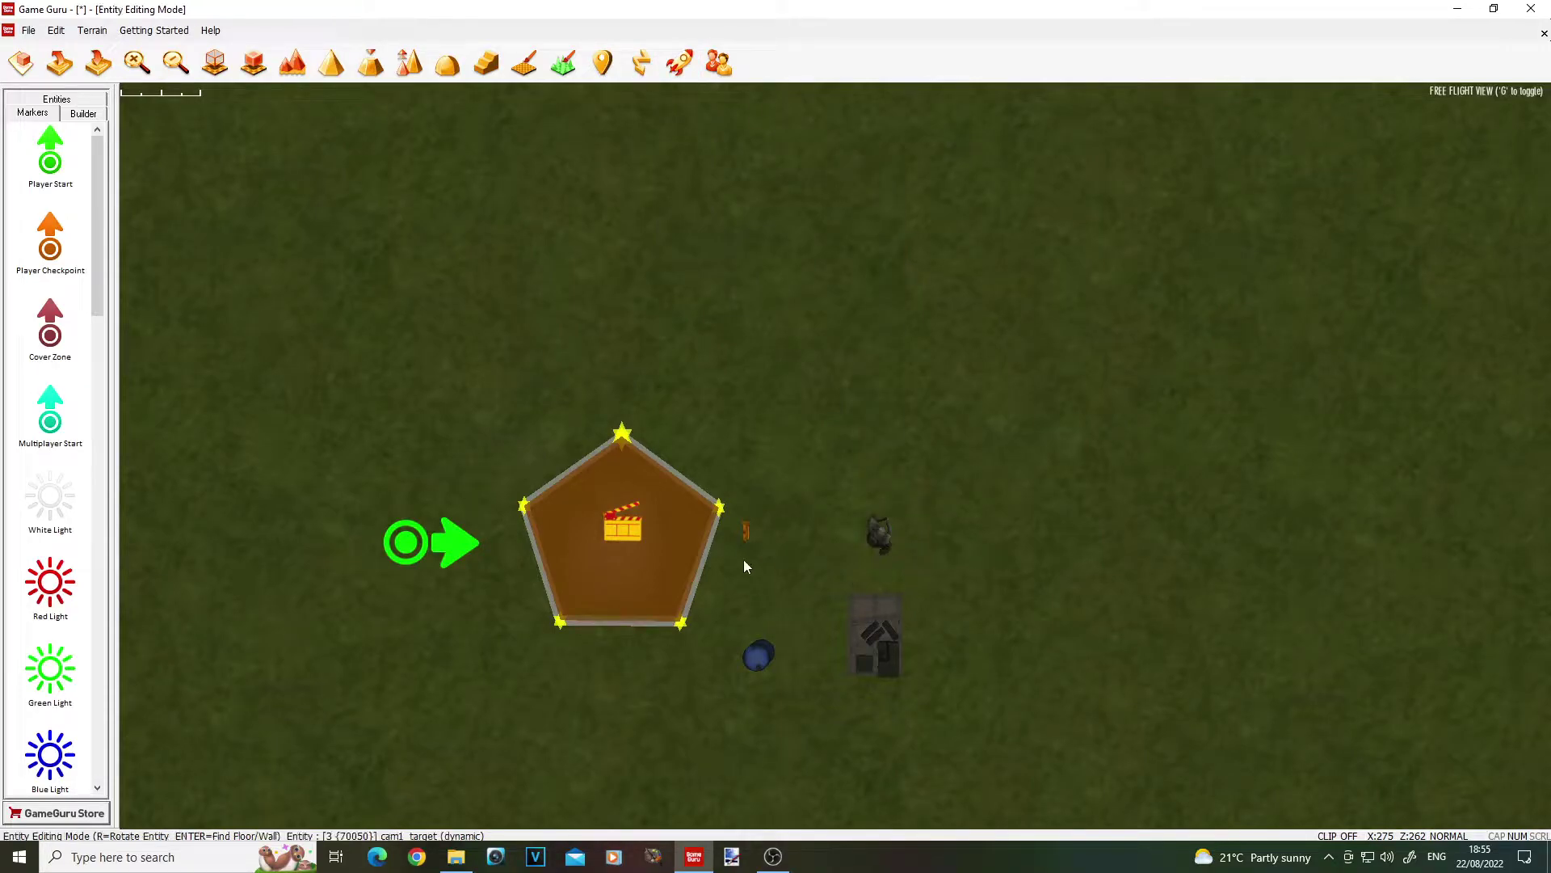
click(877, 538)
click(952, 394)
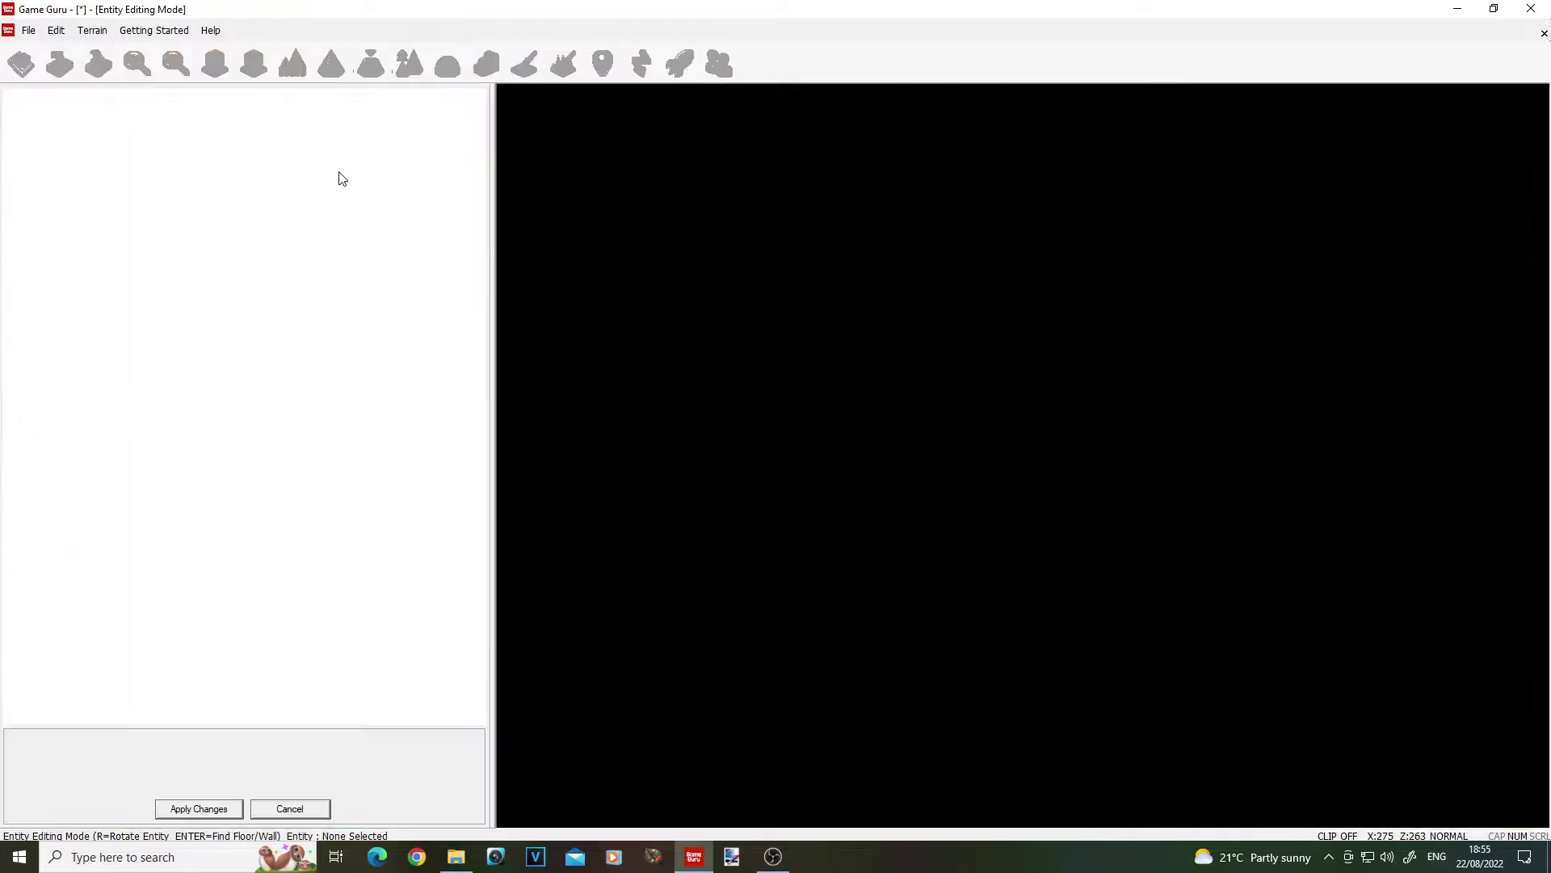
text(soldier)
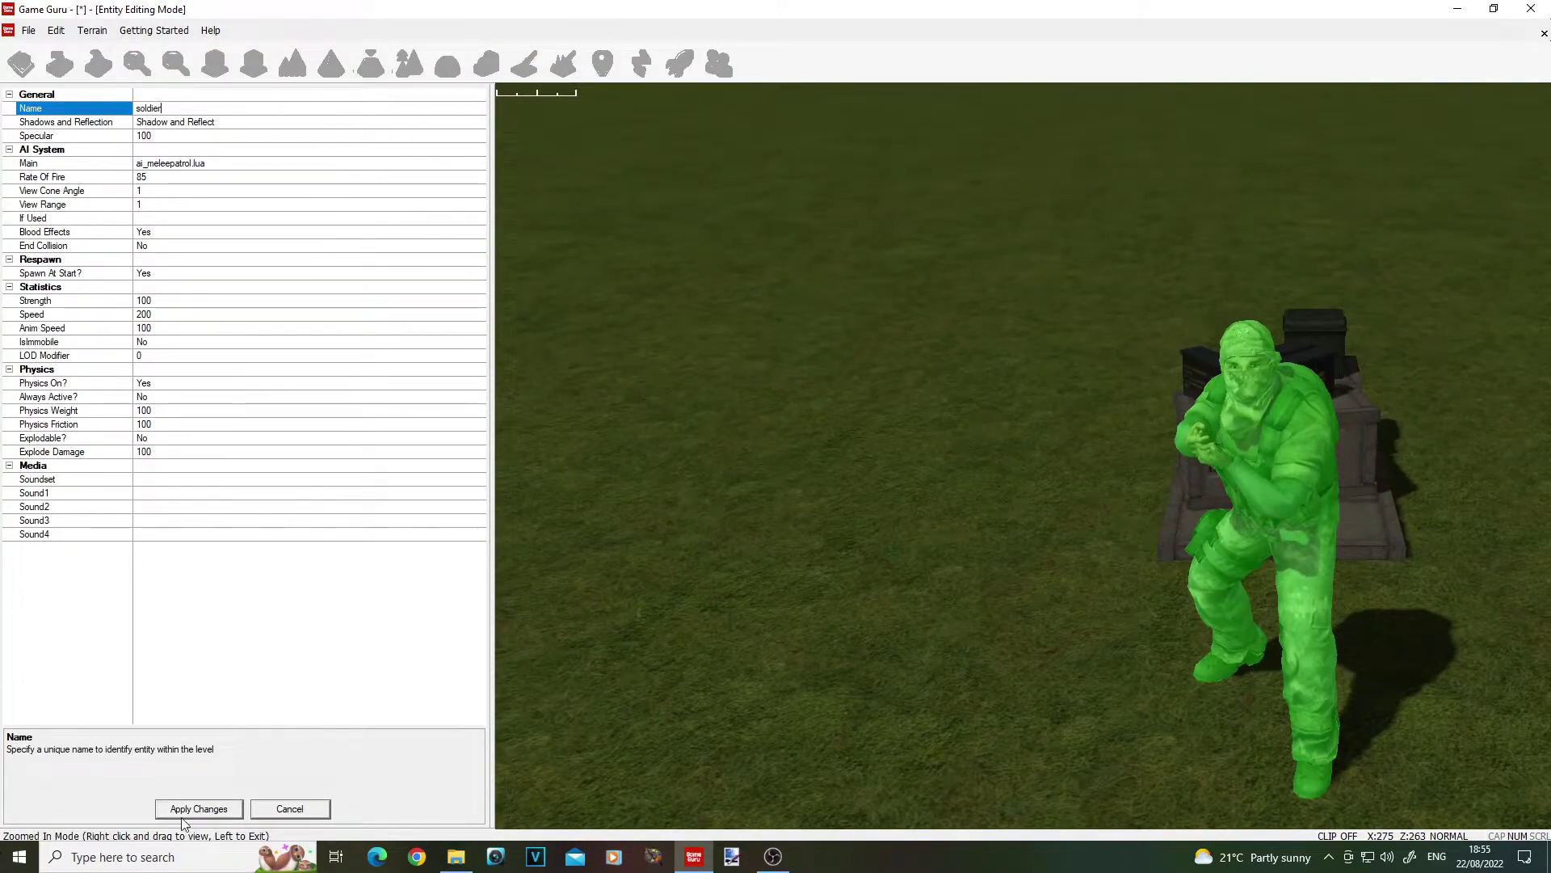
- Rename the barrel beside the supply drop as cam1_target, apply the changes and reopen its properties to check the name
click(722, 693)
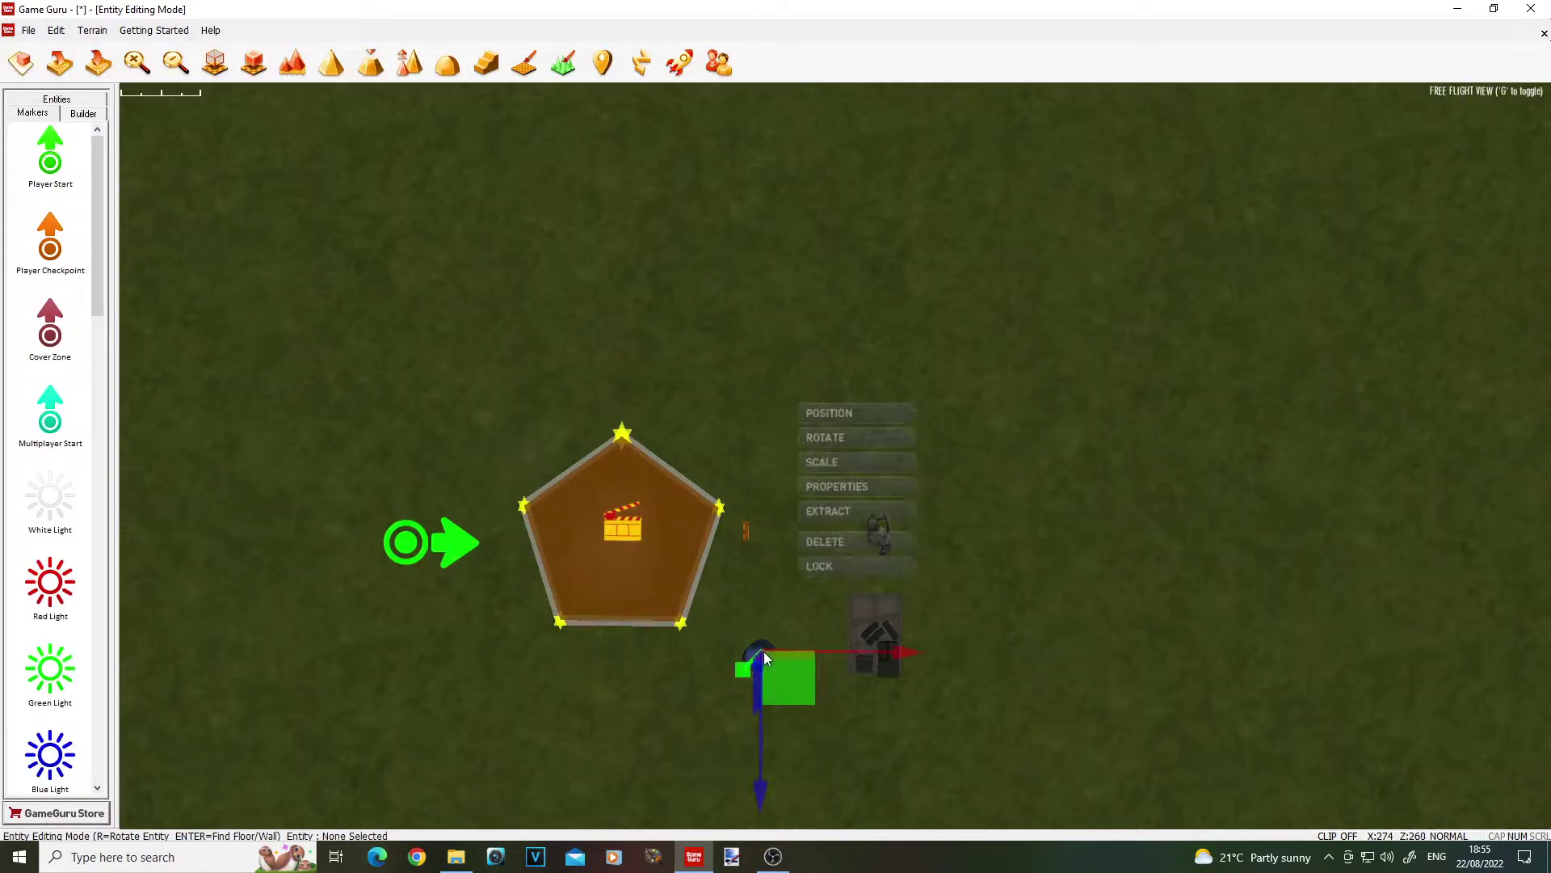
click(846, 486)
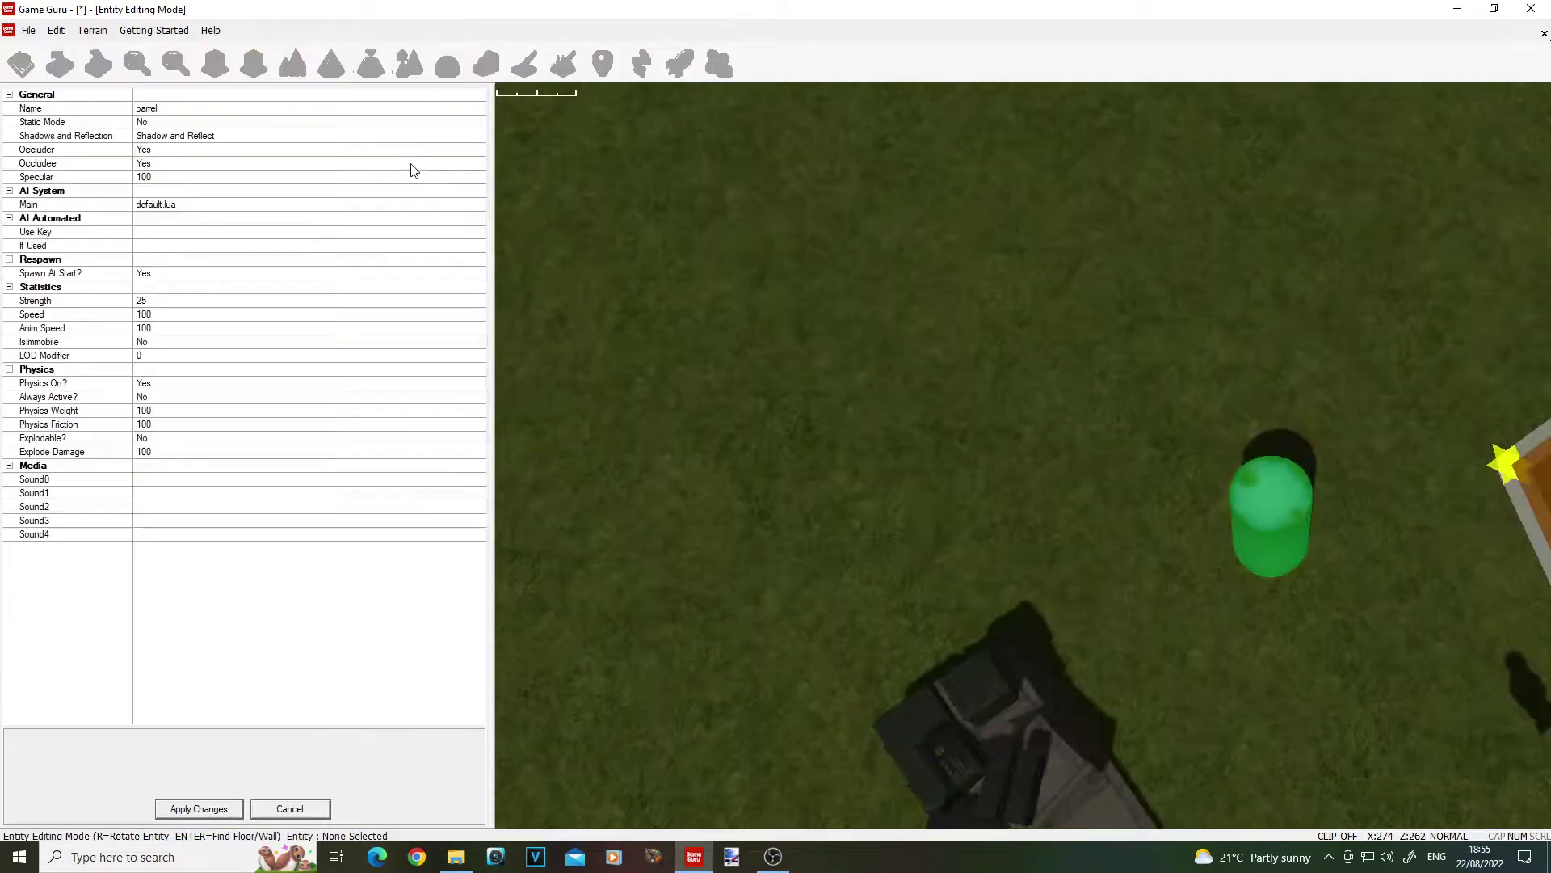
click(57, 106)
text(cam1_target)
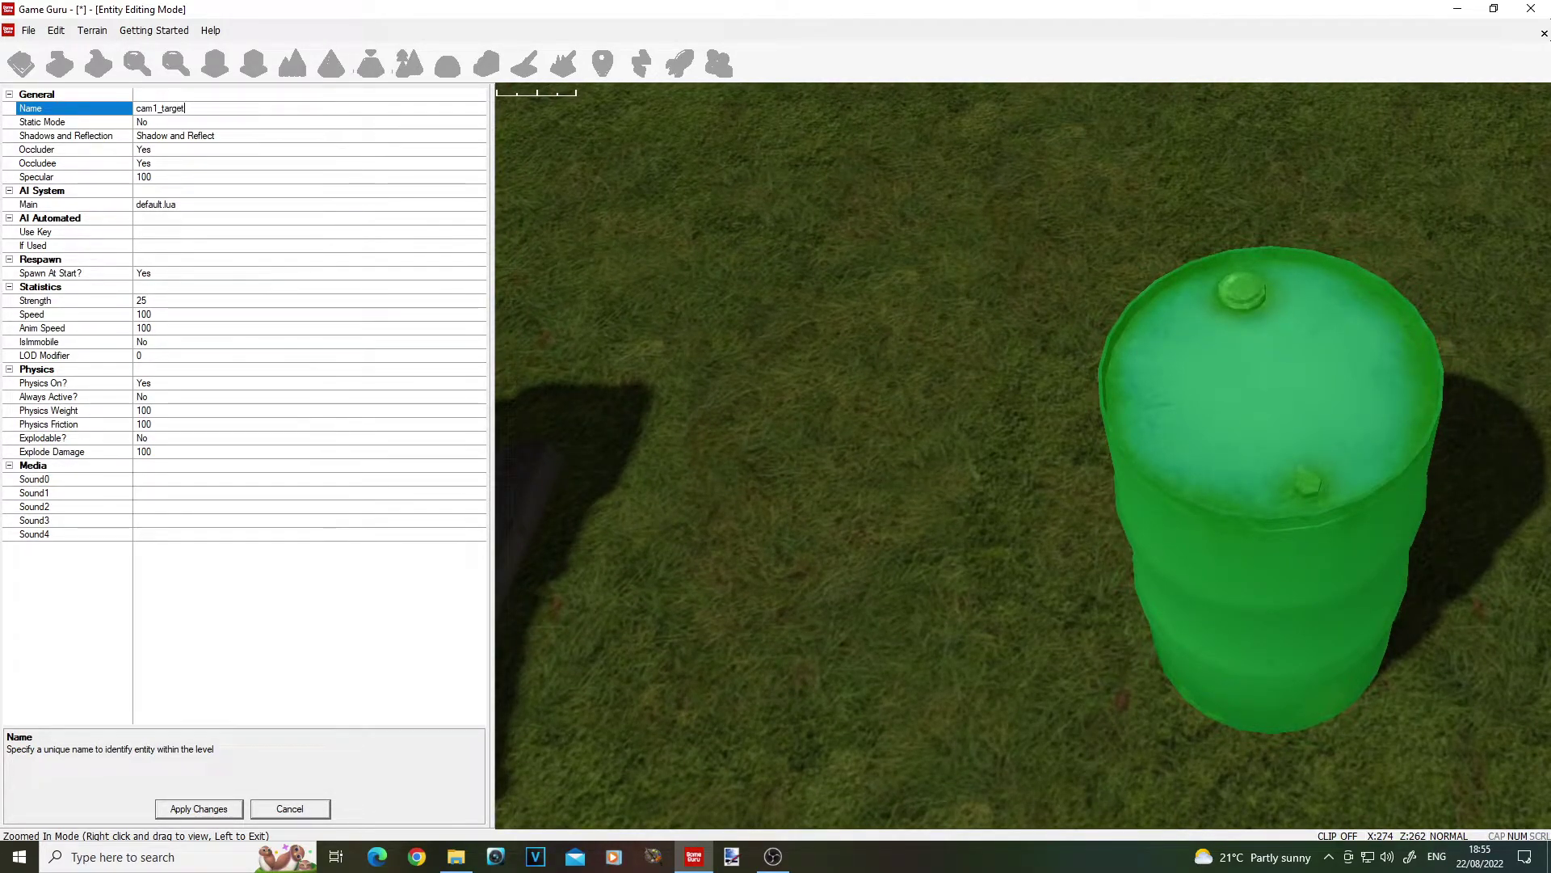
click(223, 812)
click(766, 657)
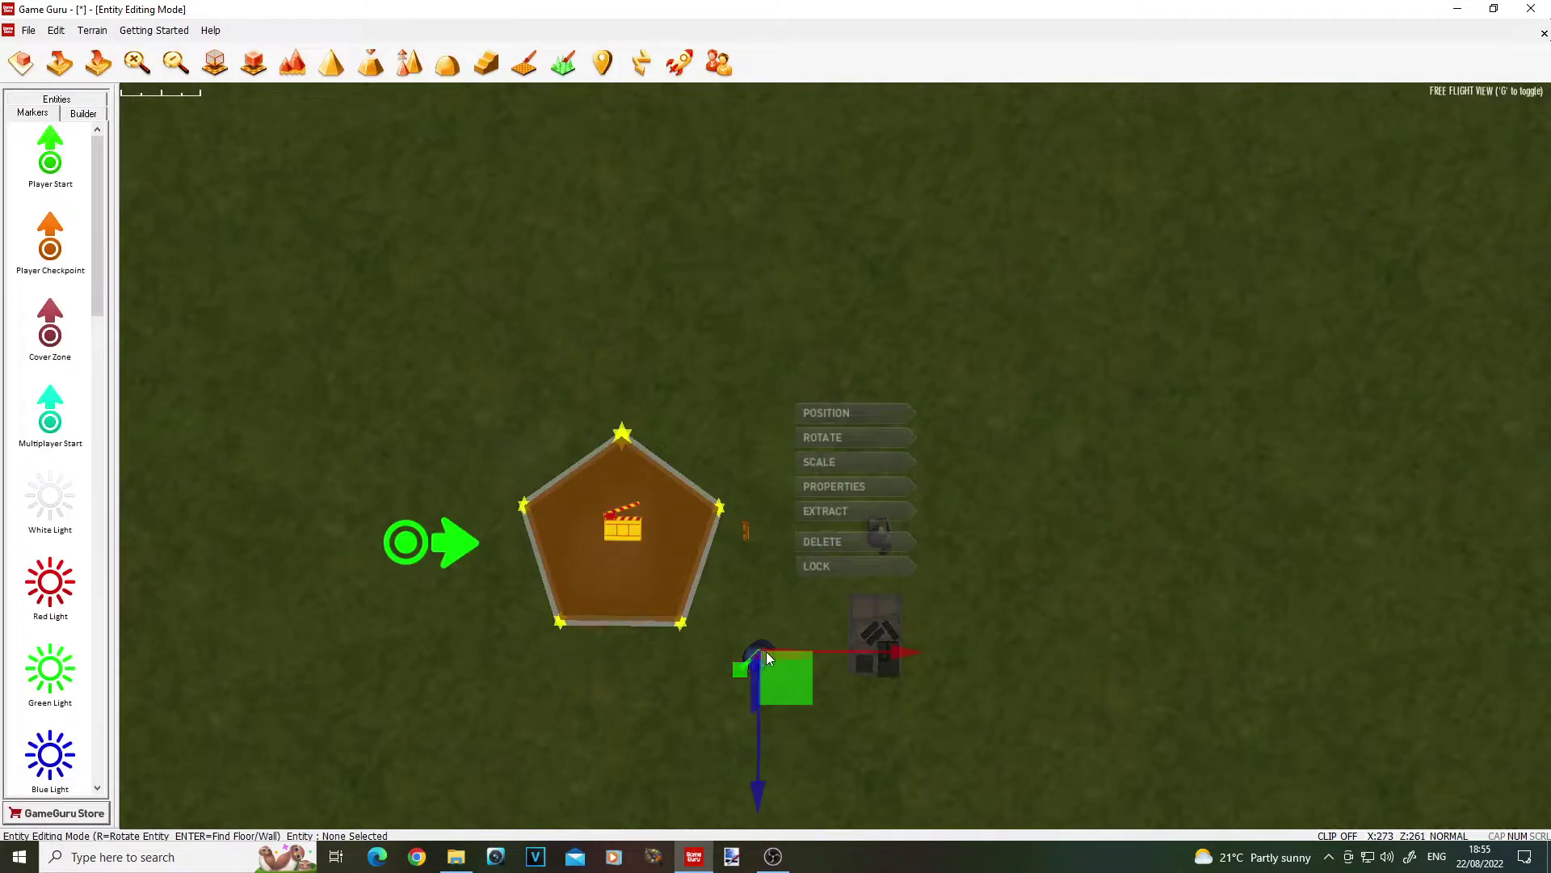
click(826, 487)
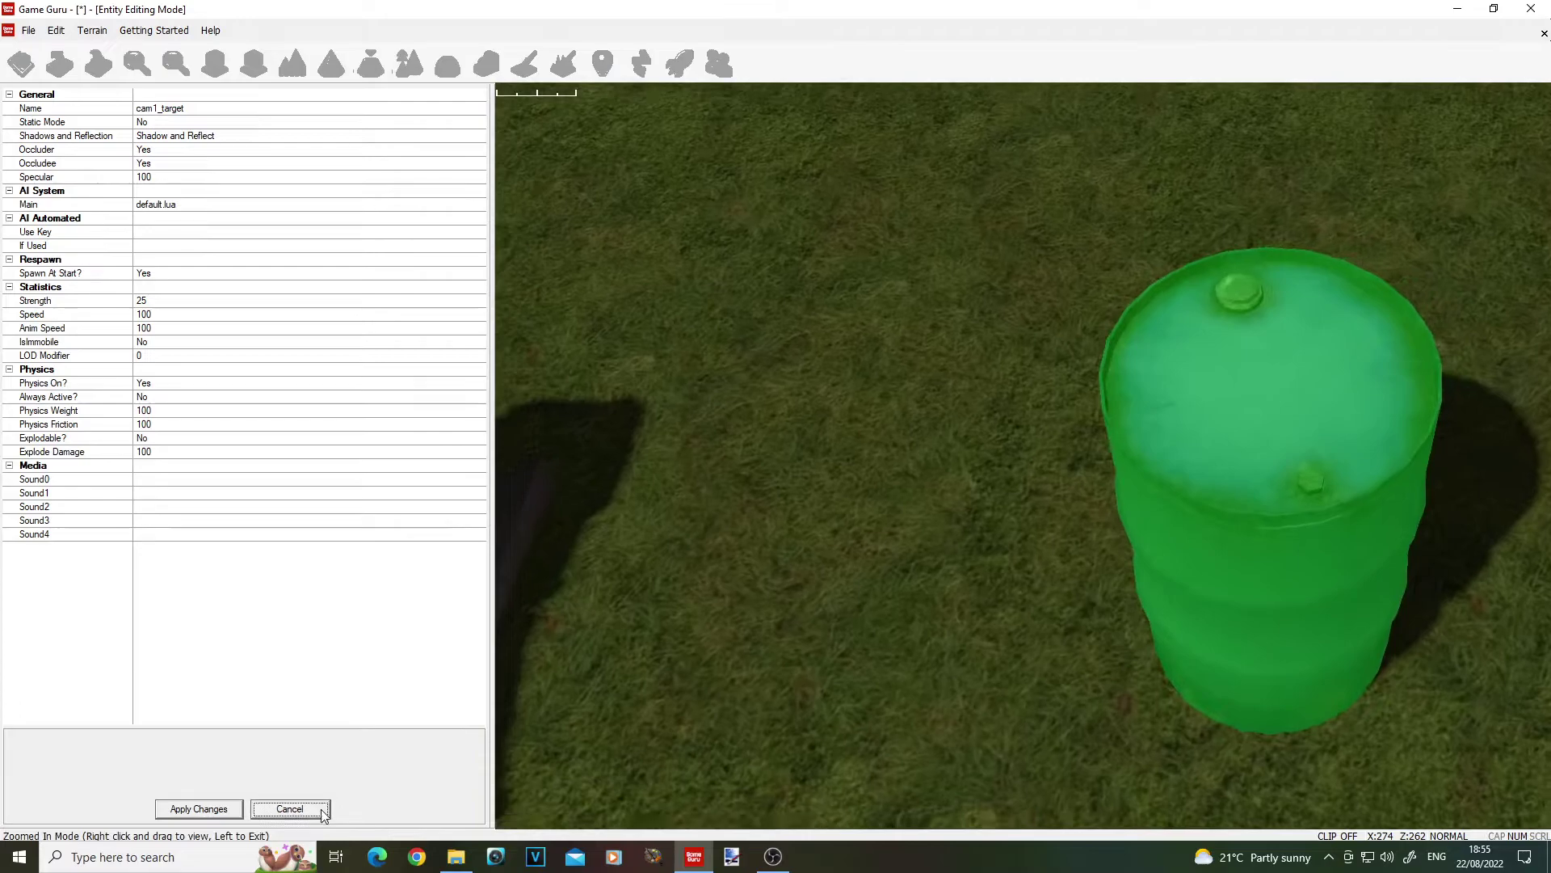
- Close the barrel's properties without changes and move the barrel from beside the supply drop onto the top of the hill
click(289, 809)
click(764, 658)
click(763, 655)
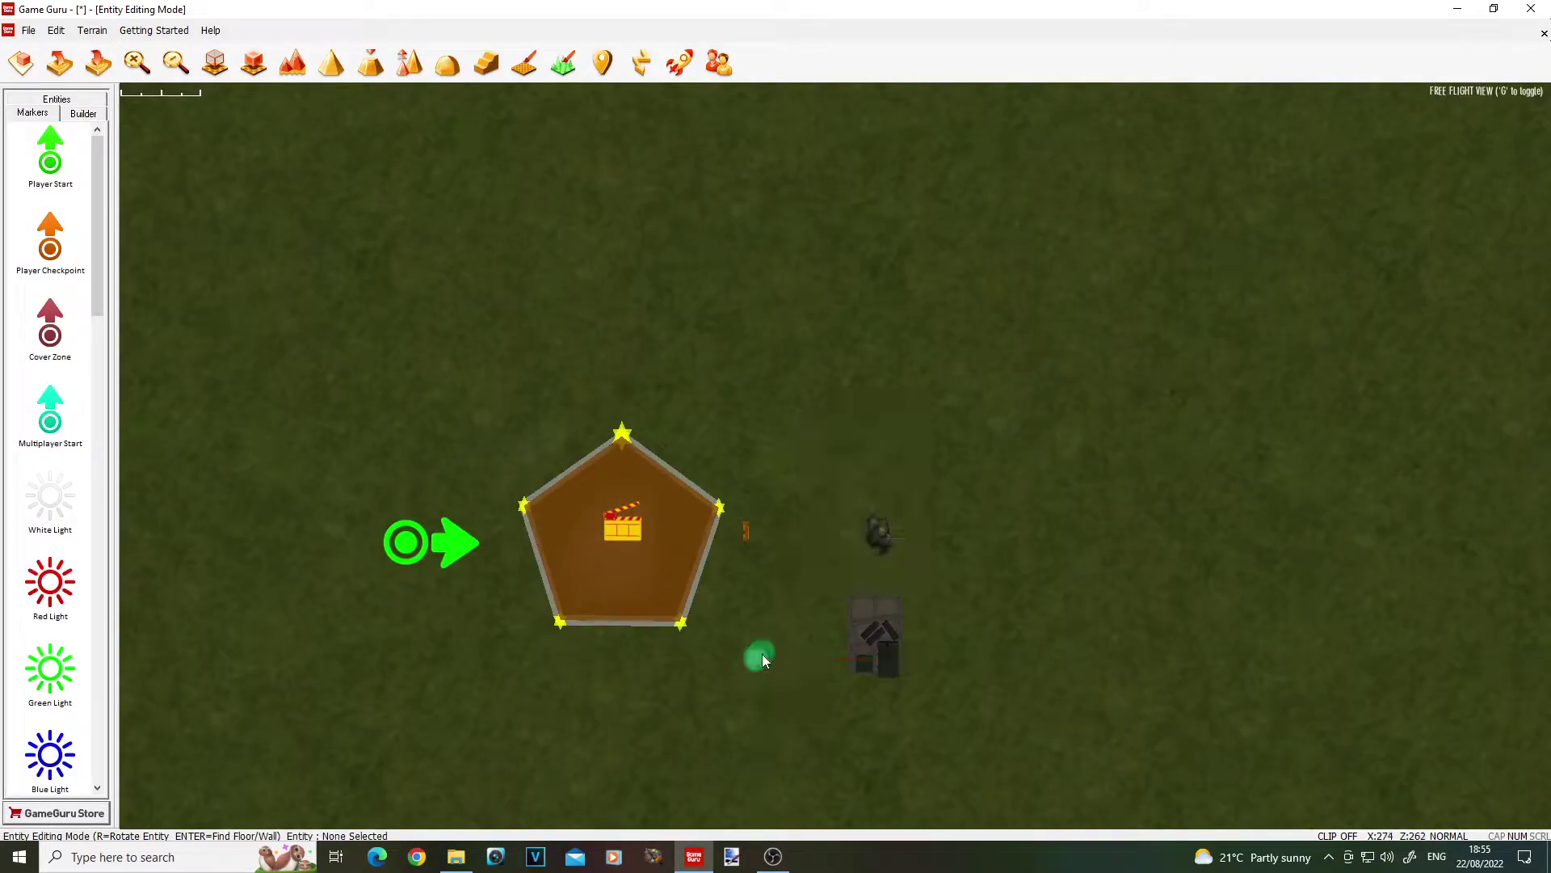
scroll(779, 529, down, 8)
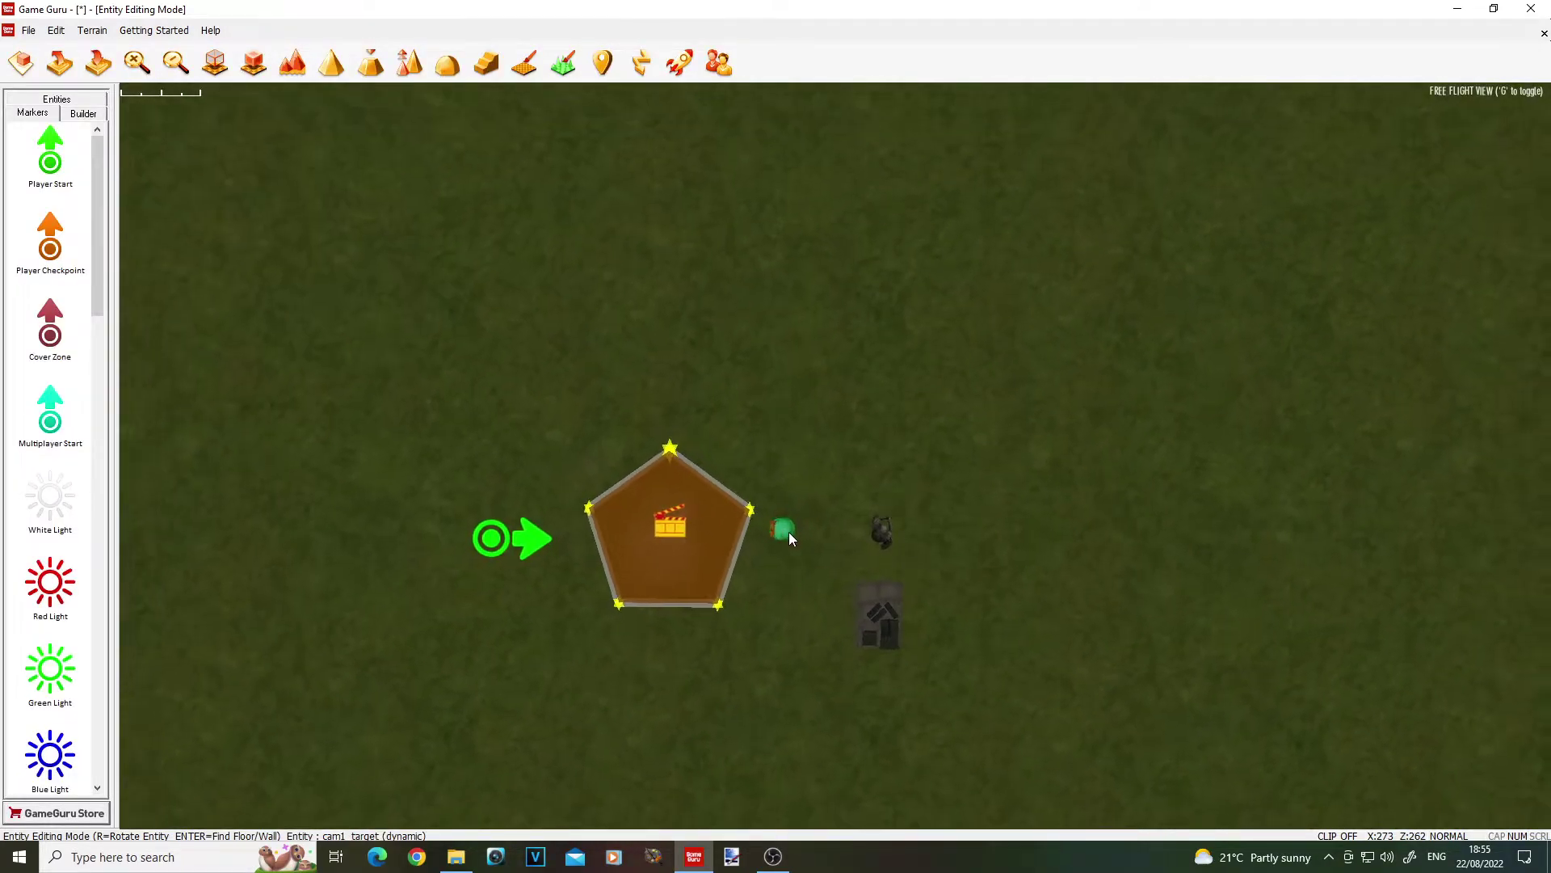
right_drag(799, 533, 587, 522)
key(w)
key(s)
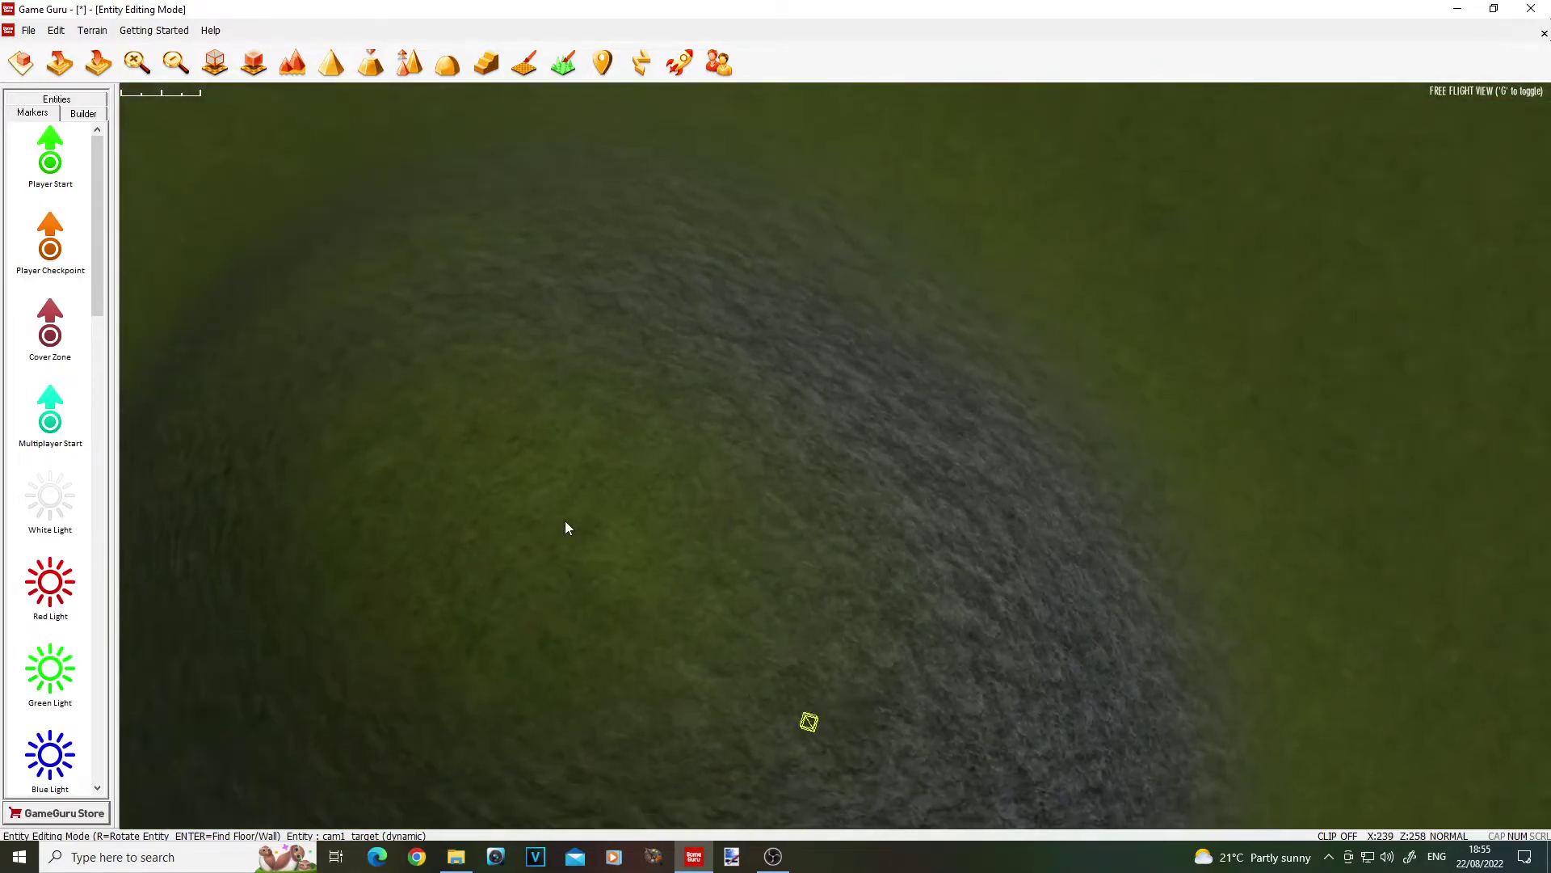
click(585, 496)
- Move the player start marker inside the trigger zone and turn it to face away from the camera
key(w)
mouse_move(585, 496)
right_down()
mouse_move(602, 428)
mouse_move(671, 404)
mouse_move(638, 356)
mouse_move(696, 450)
right_up()
key(w)
key(s)
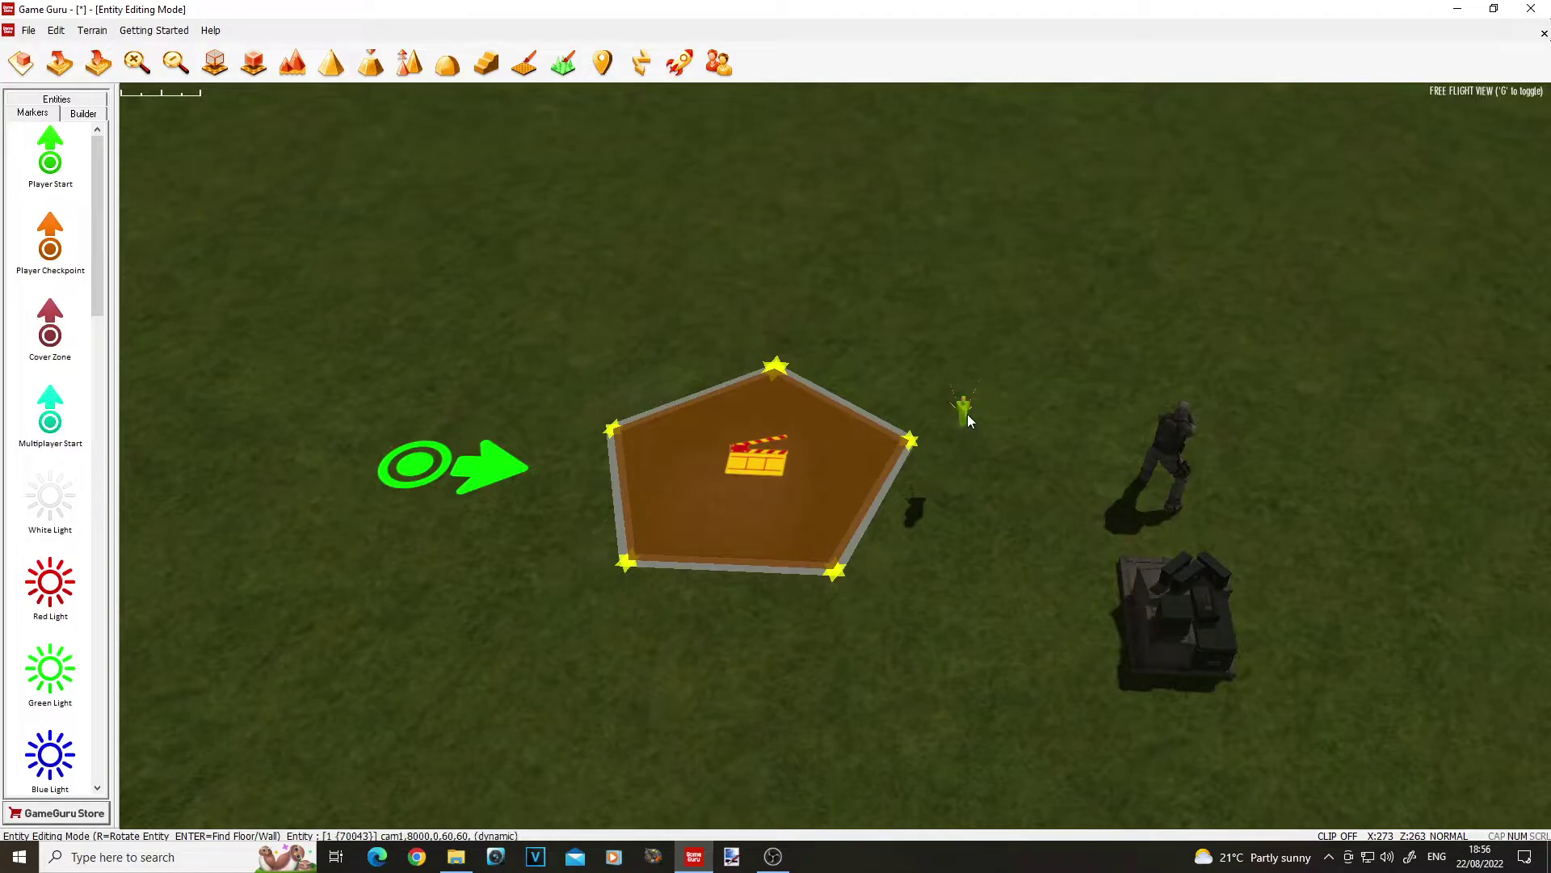
right_drag(543, 443, 444, 323)
key(w)
right_drag(710, 560, 1054, 697)
key(w)
key(s)
key(w)
key(w)
right_drag(776, 558, 790, 623)
click(485, 508)
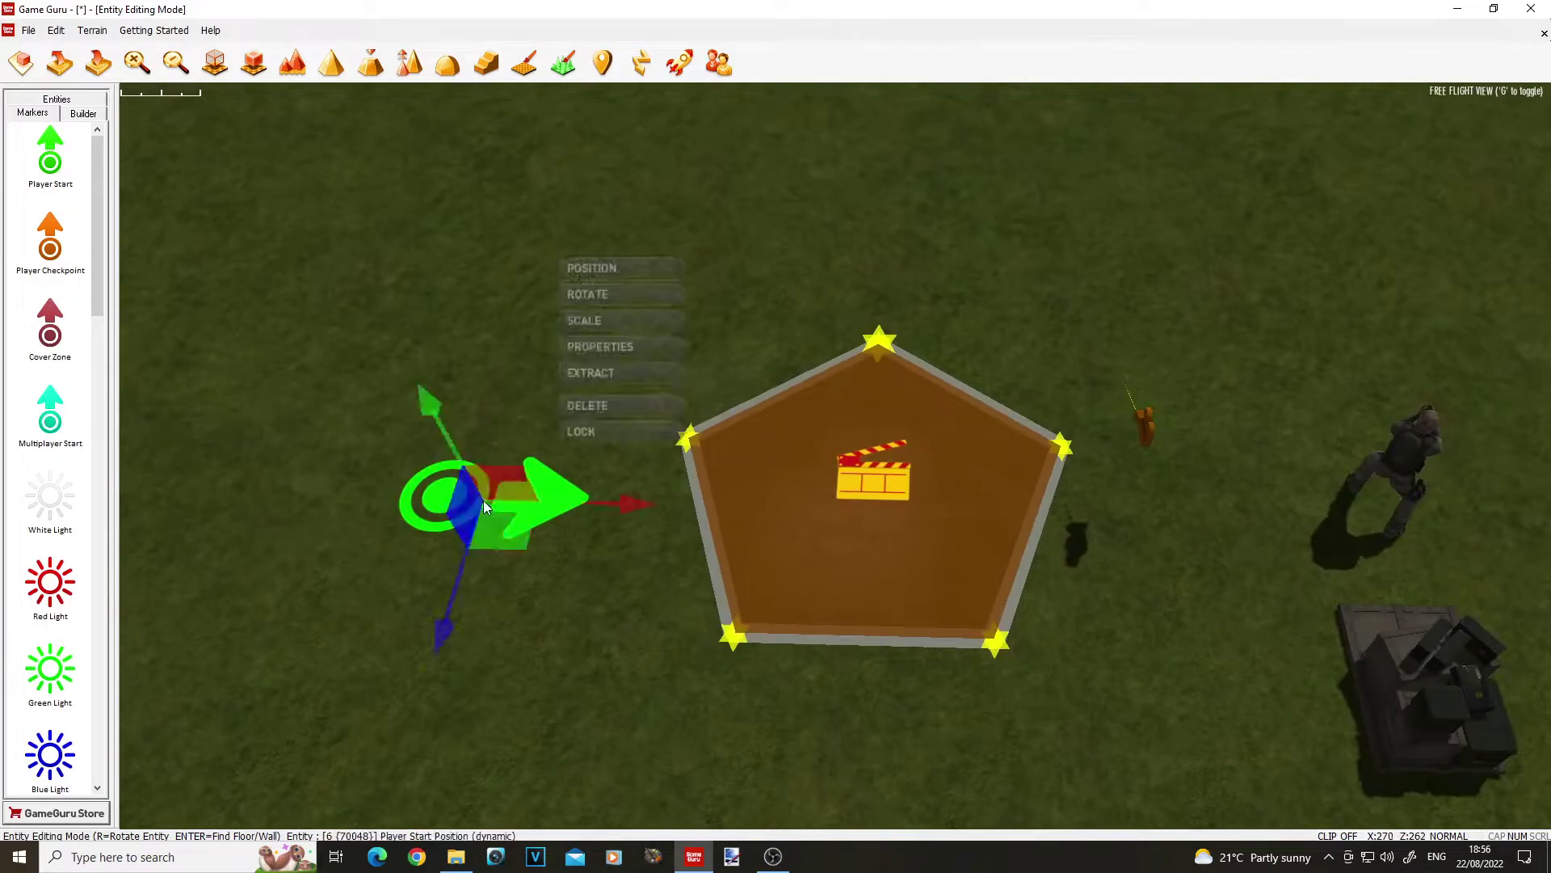
mouse_move(486, 507)
mouse_down()
mouse_move(916, 521)
mouse_move(871, 510)
mouse_up()
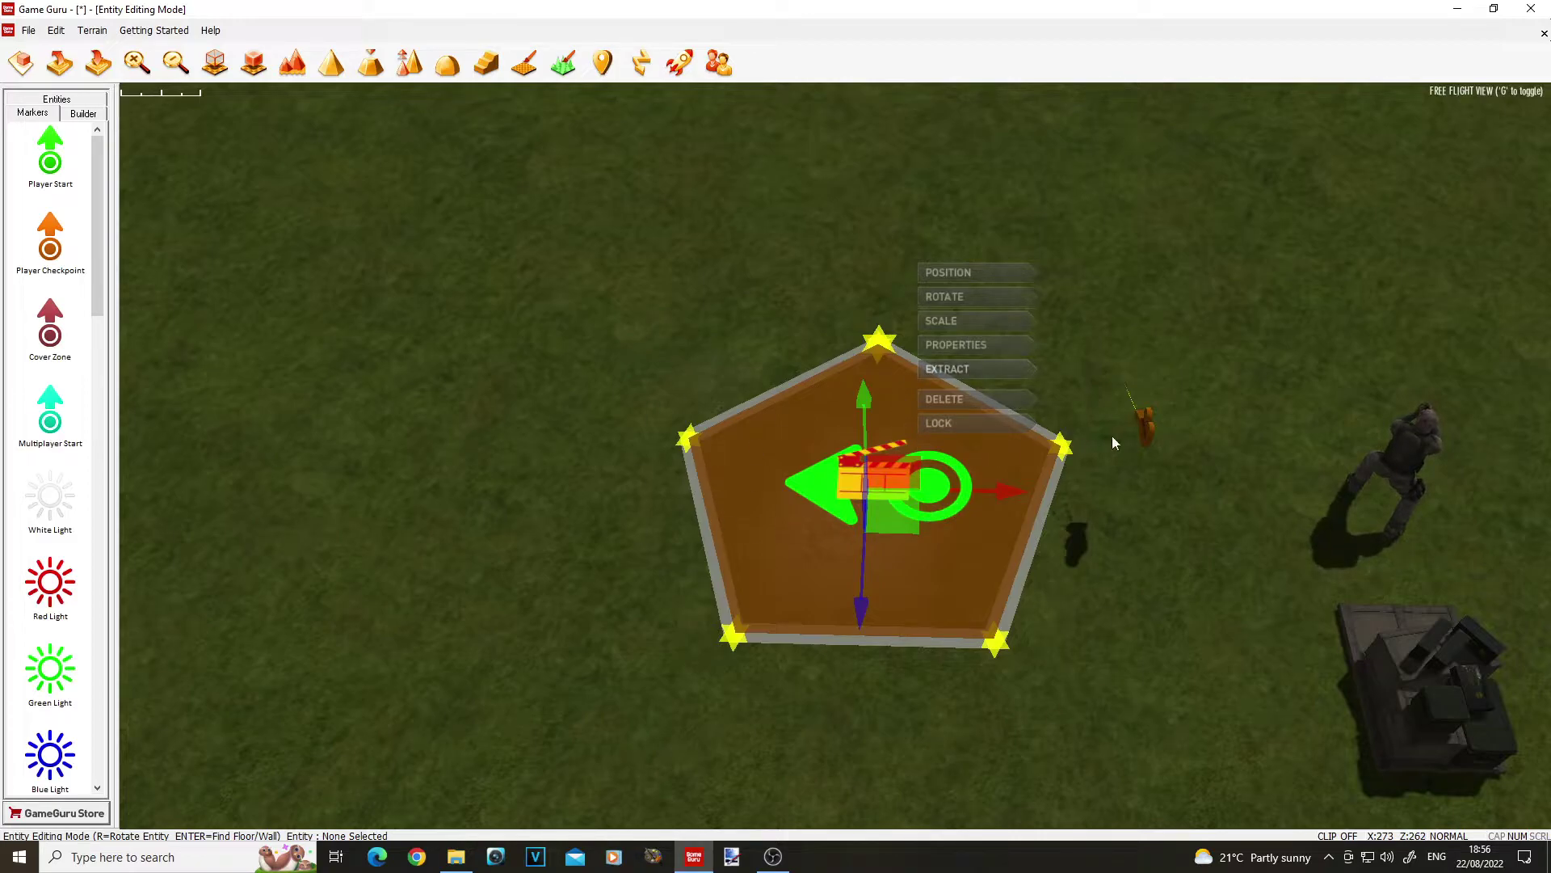
click(1165, 483)
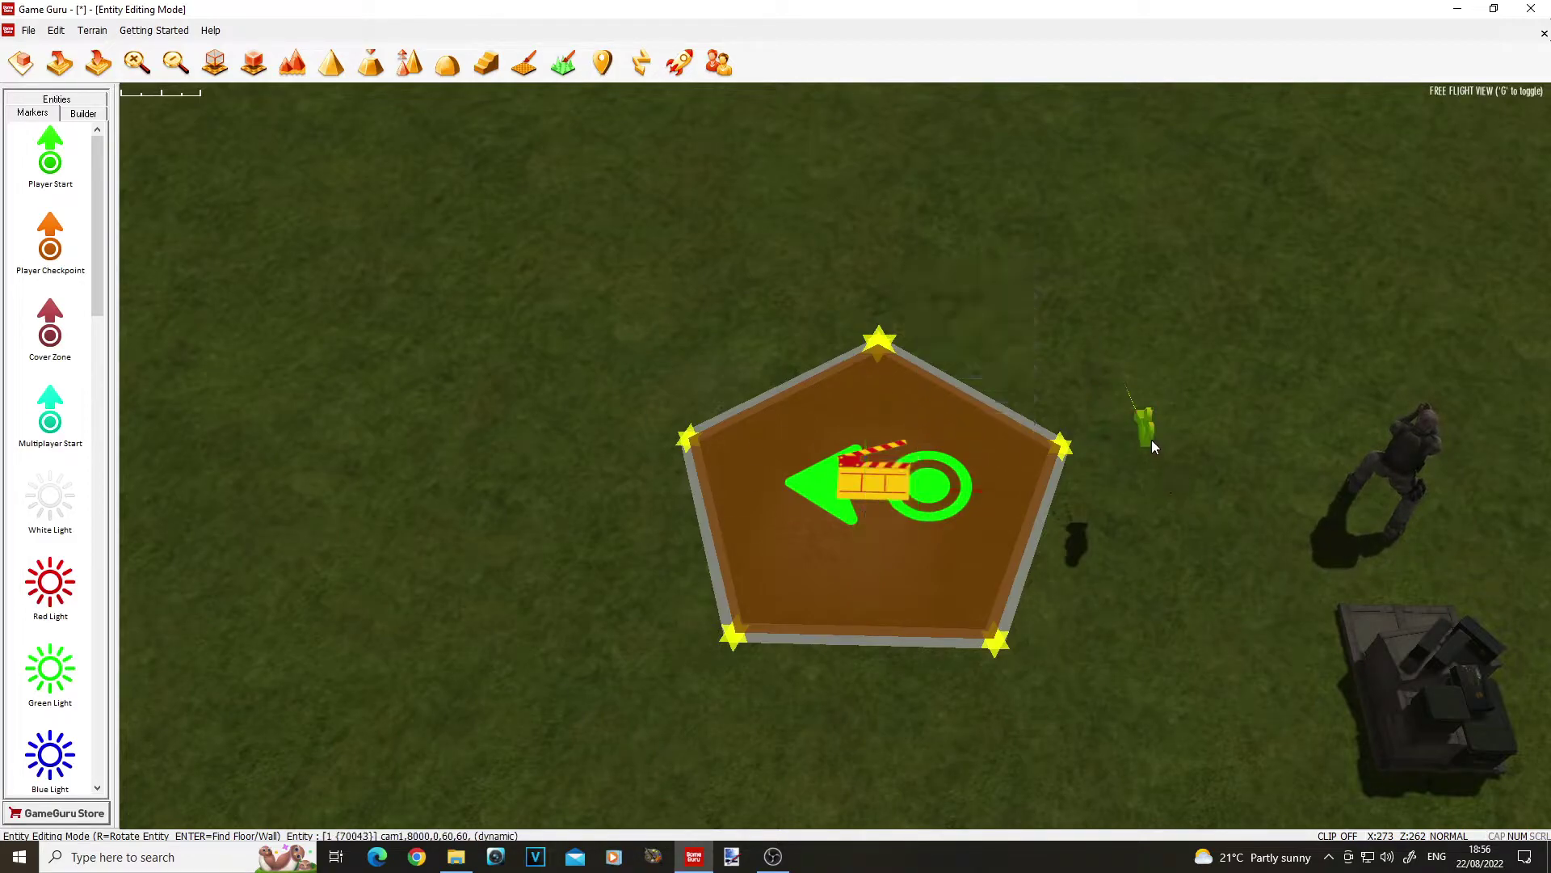
- Test the level to see how the camera follows the barrel placed on the hill, and return to the editor
key(d)
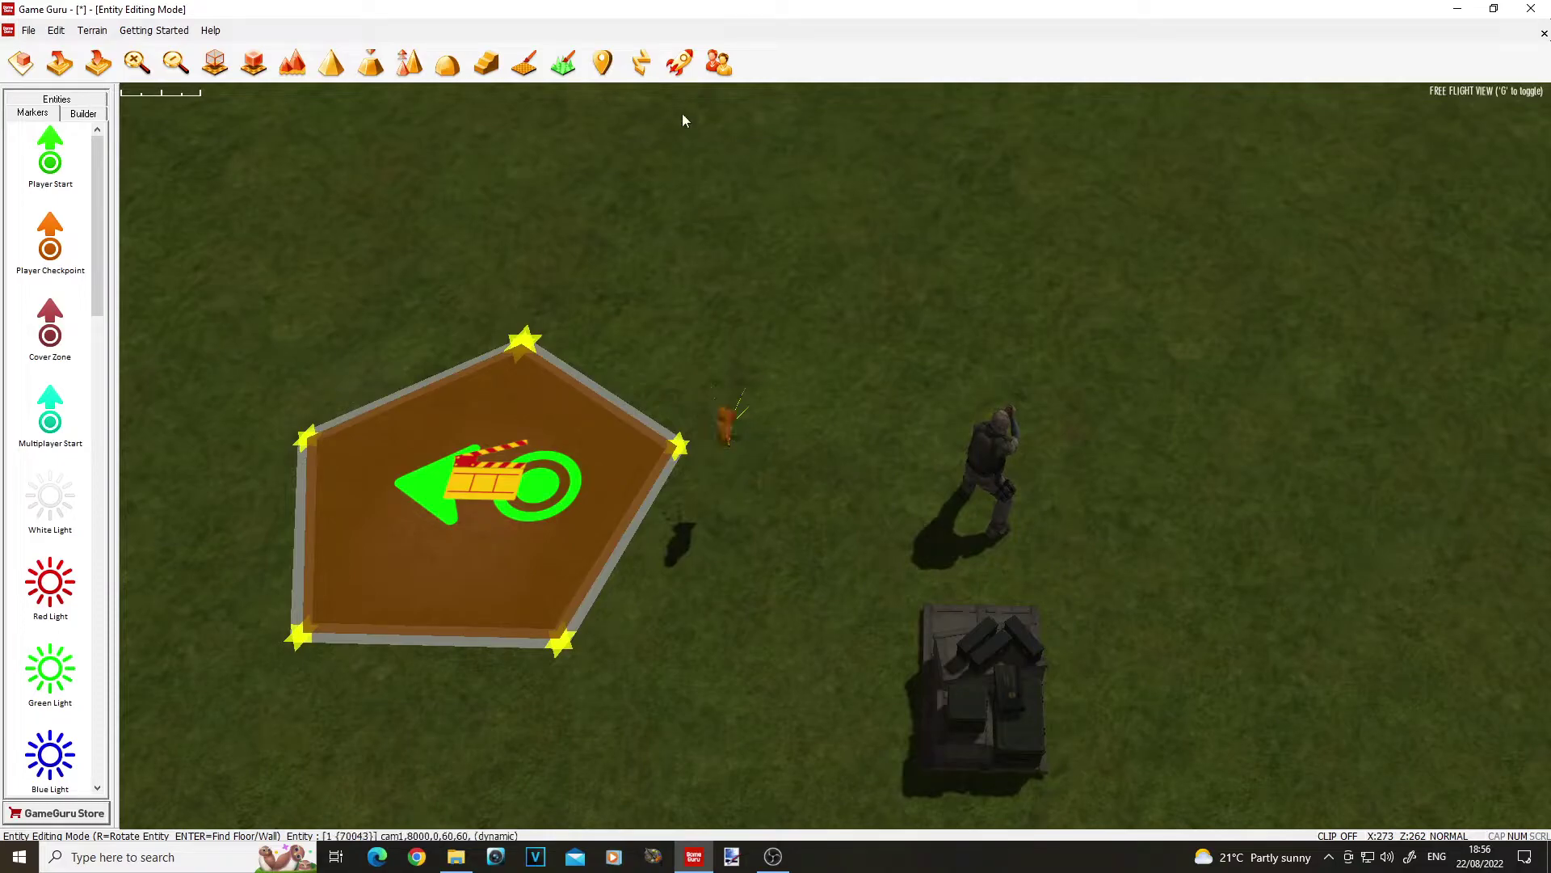
click(678, 65)
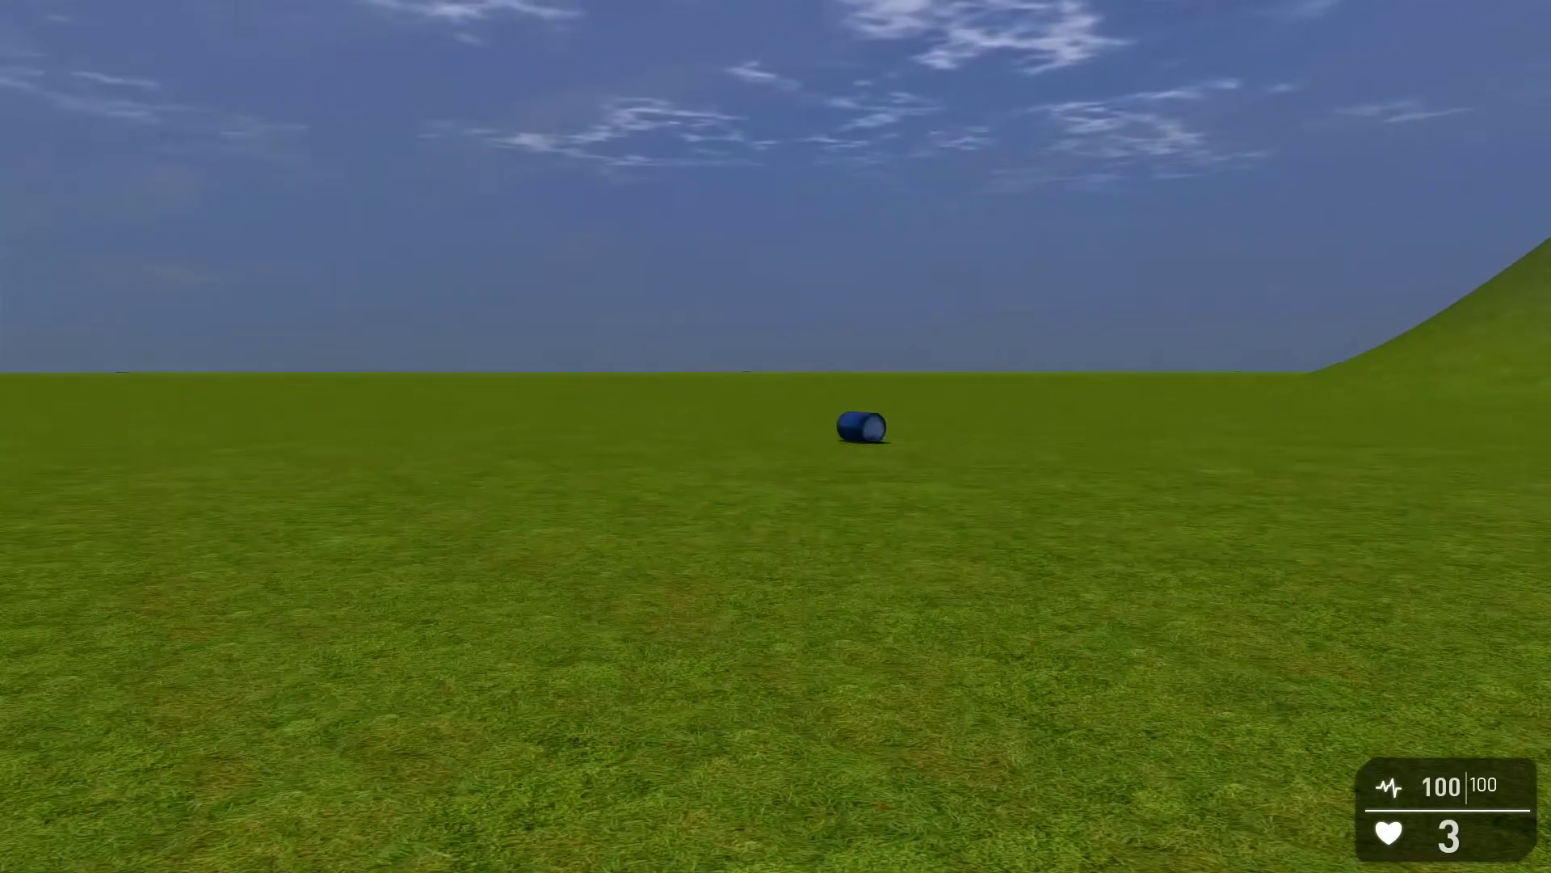
key(Escape)
- Delete the barrel from the hill
right_drag(943, 316, 999, 187)
drag(1080, 218, 1078, 216)
key(Delete)
mouse_move(1053, 398)
right_down()
mouse_move(1054, 428)
mouse_move(1053, 400)
right_up()
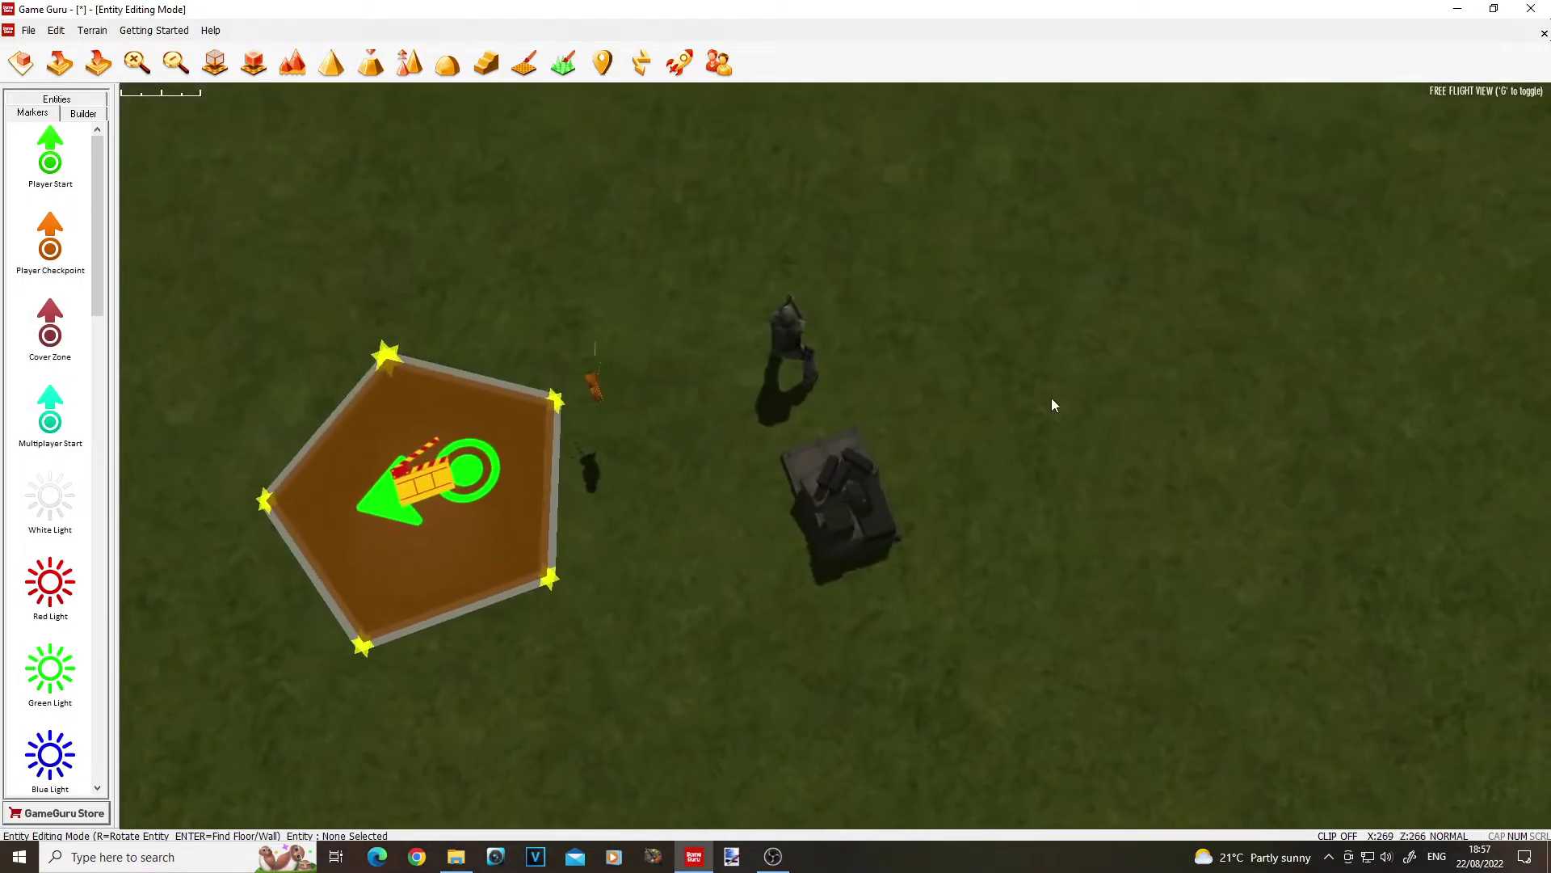
- Rename the supply drop as cam1_target, apply the changes, and test the level before returning to the editor
click(824, 485)
click(889, 344)
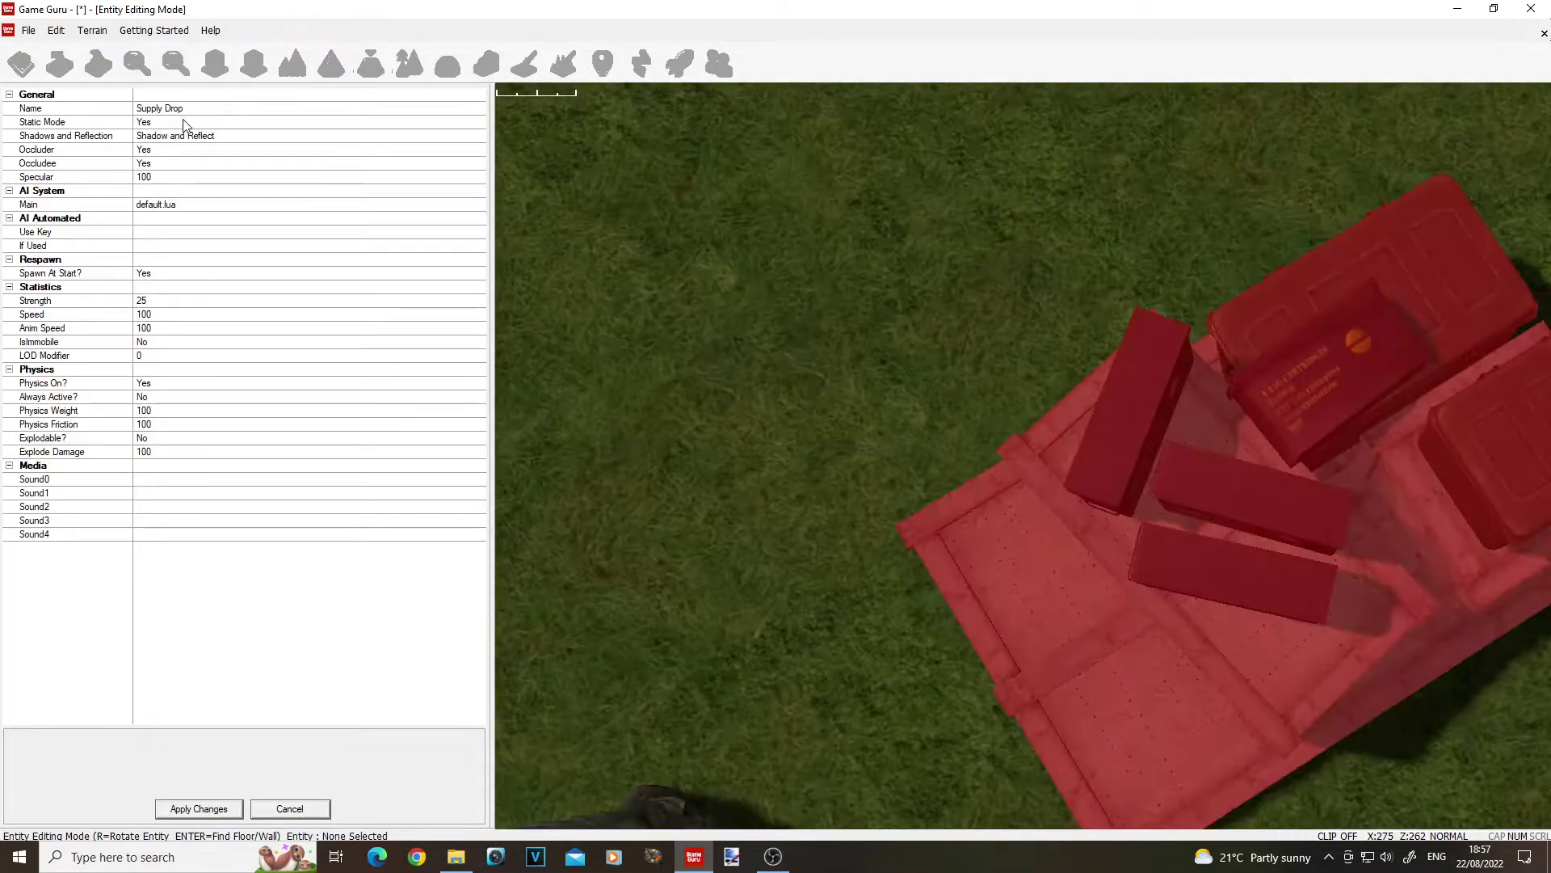
click(174, 108)
text(cam1_)
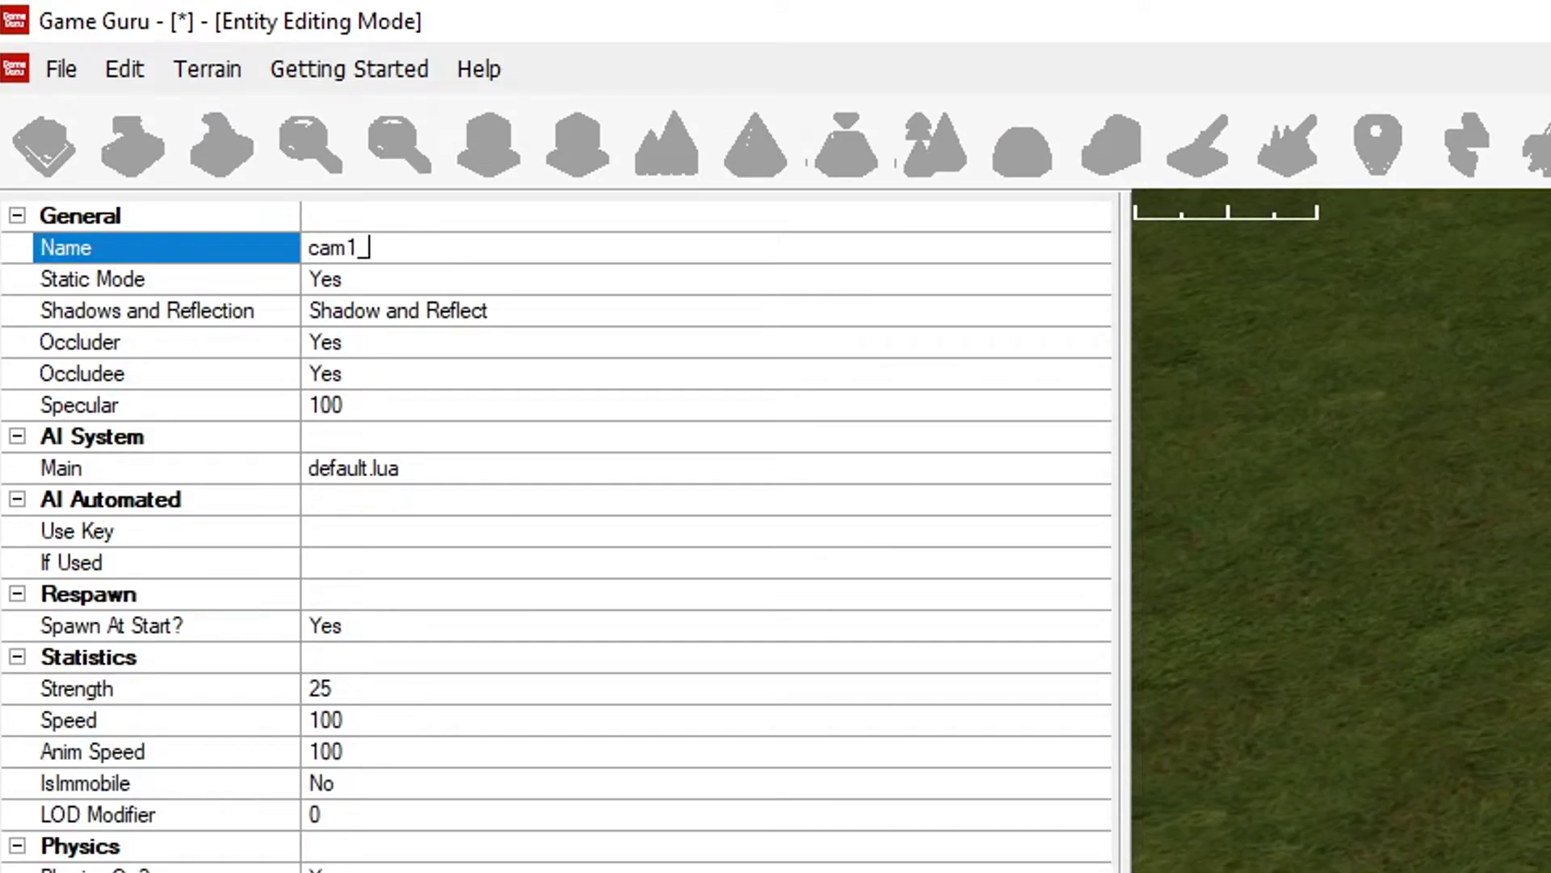
text(target)
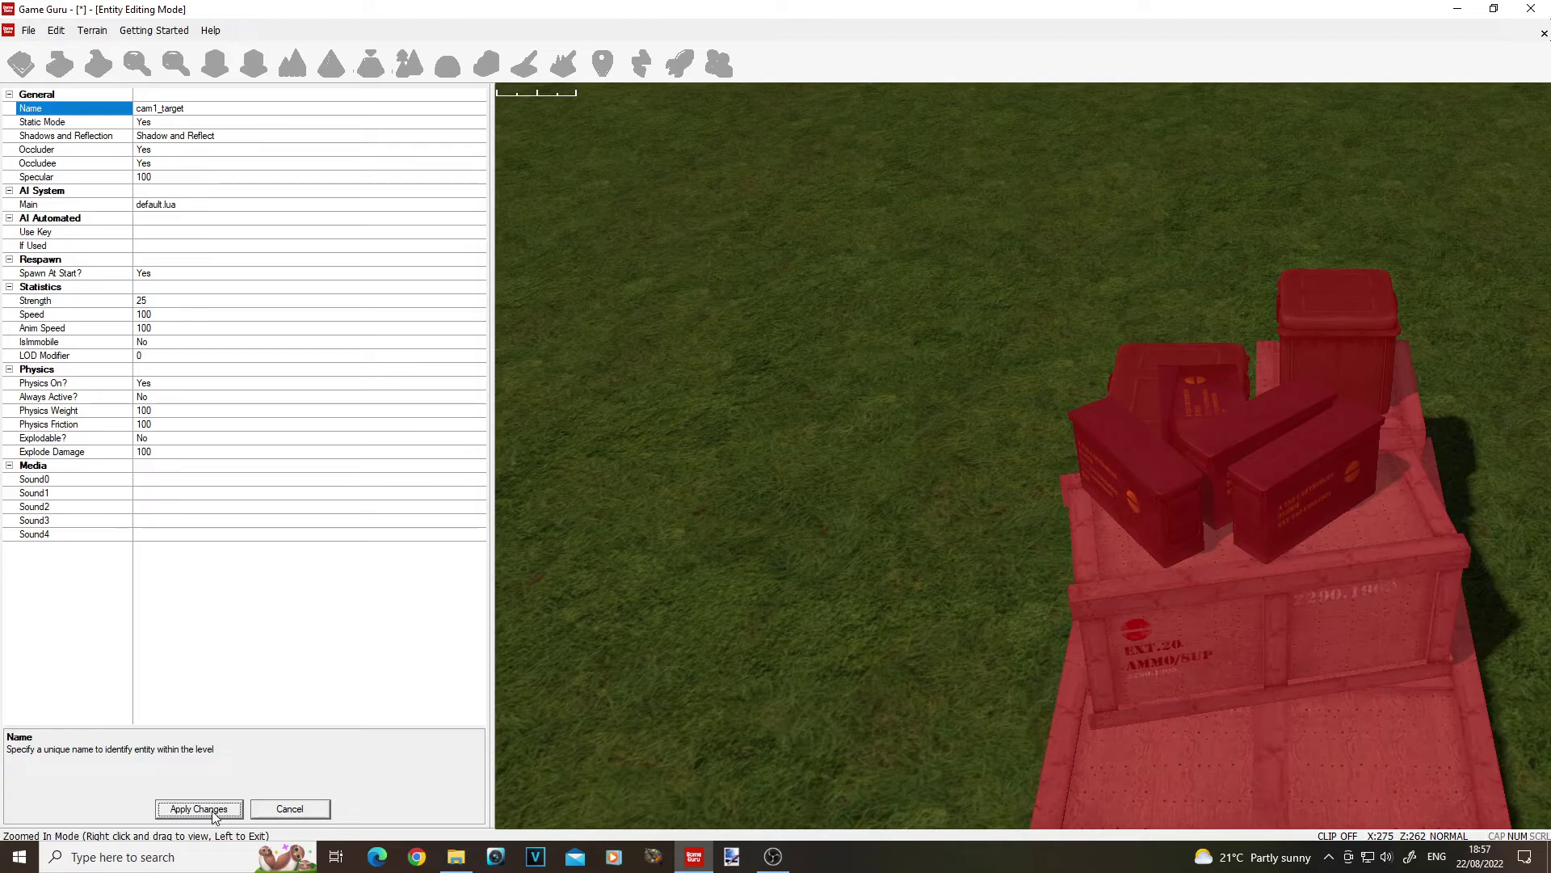
click(202, 808)
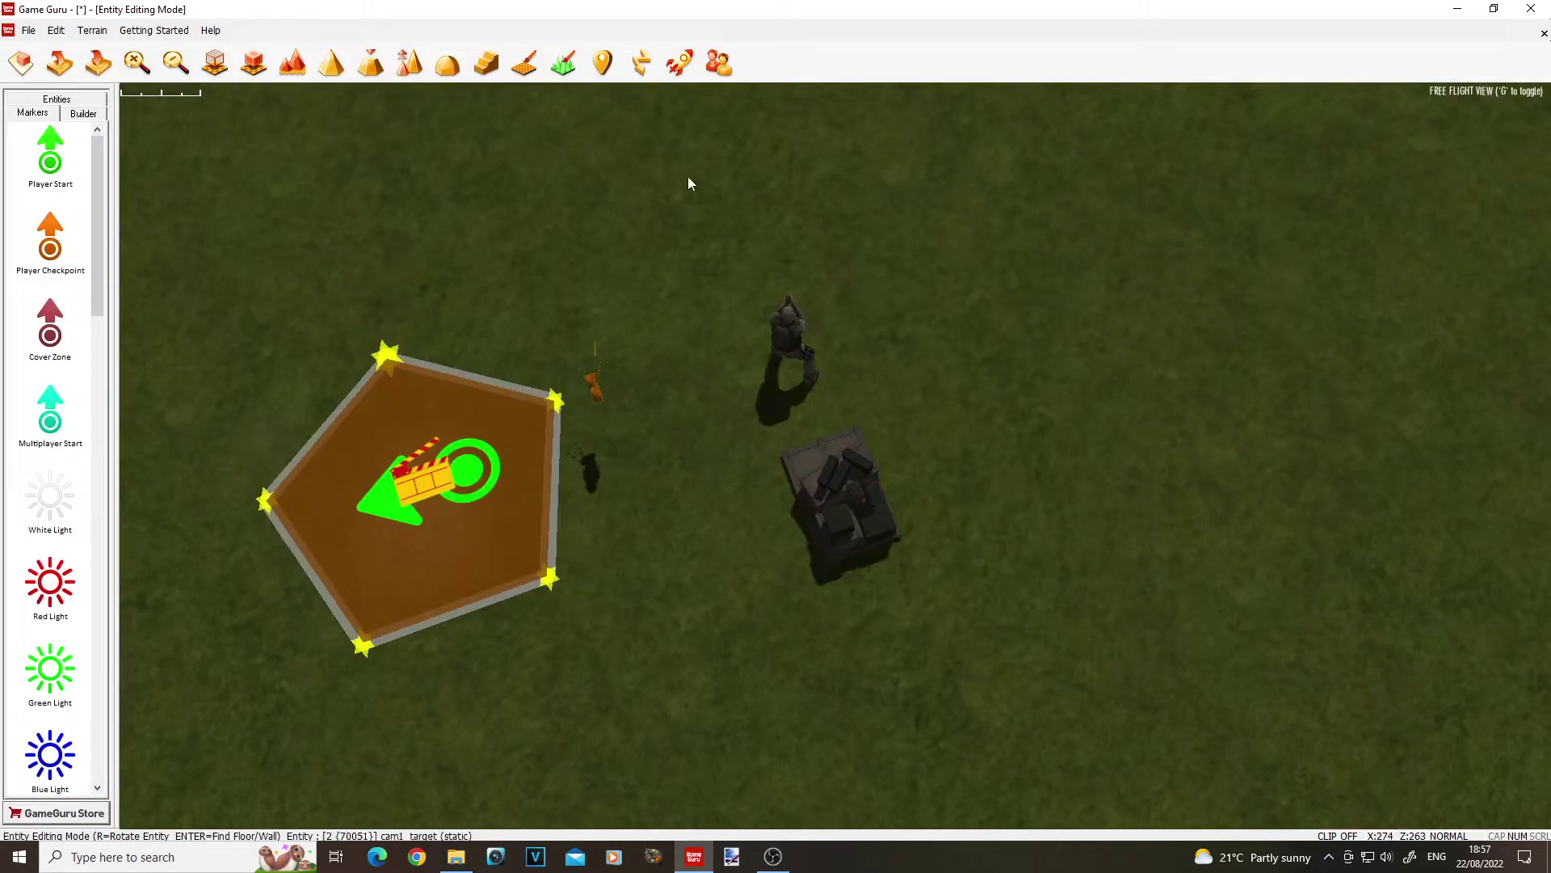
click(679, 63)
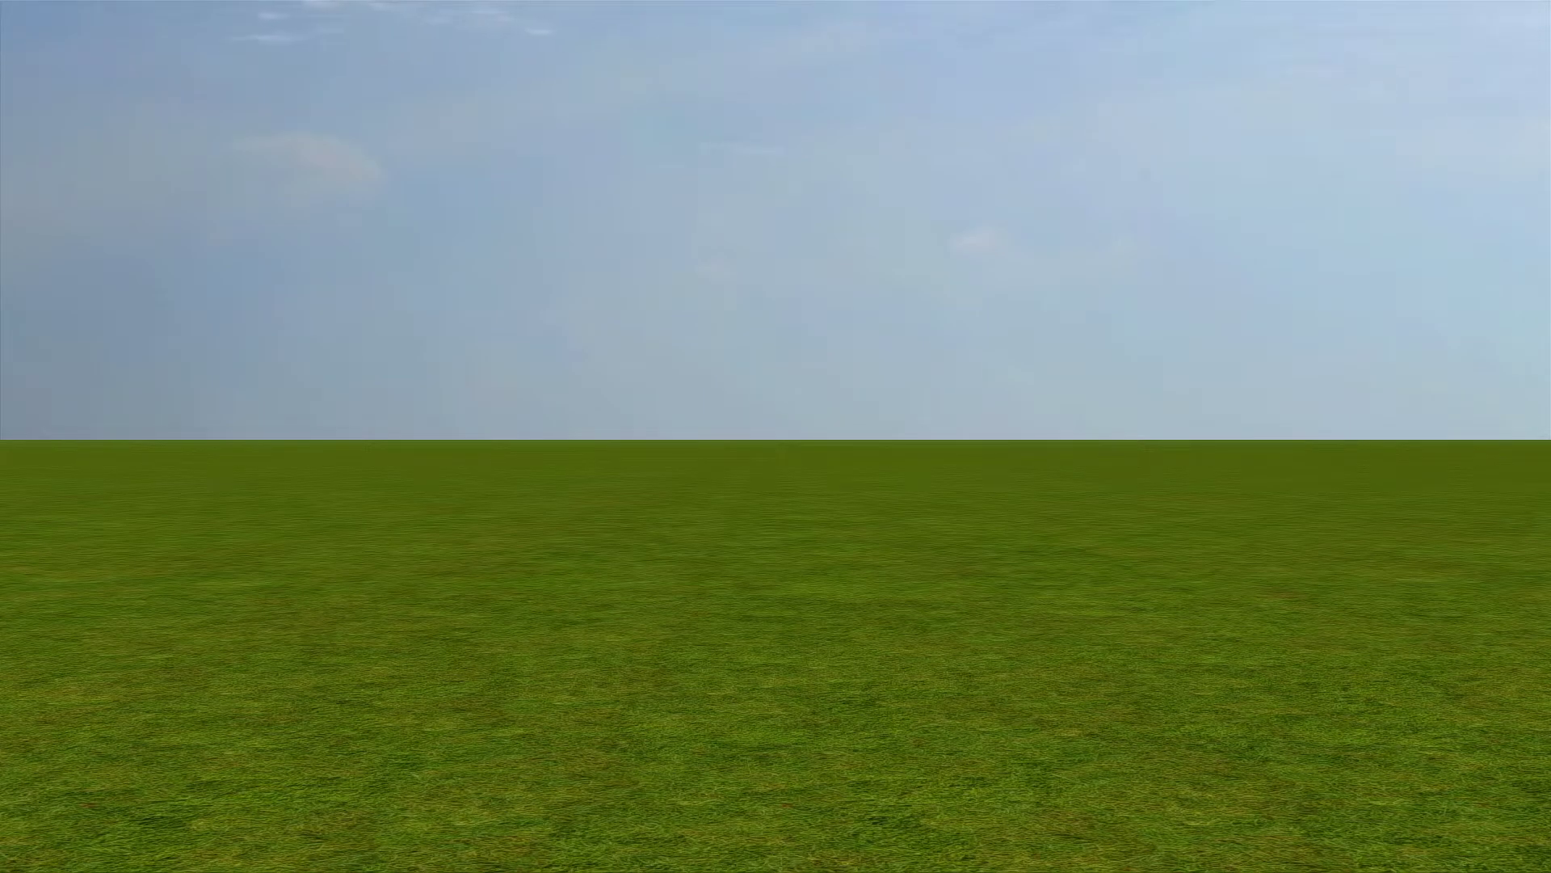
key(Escape)
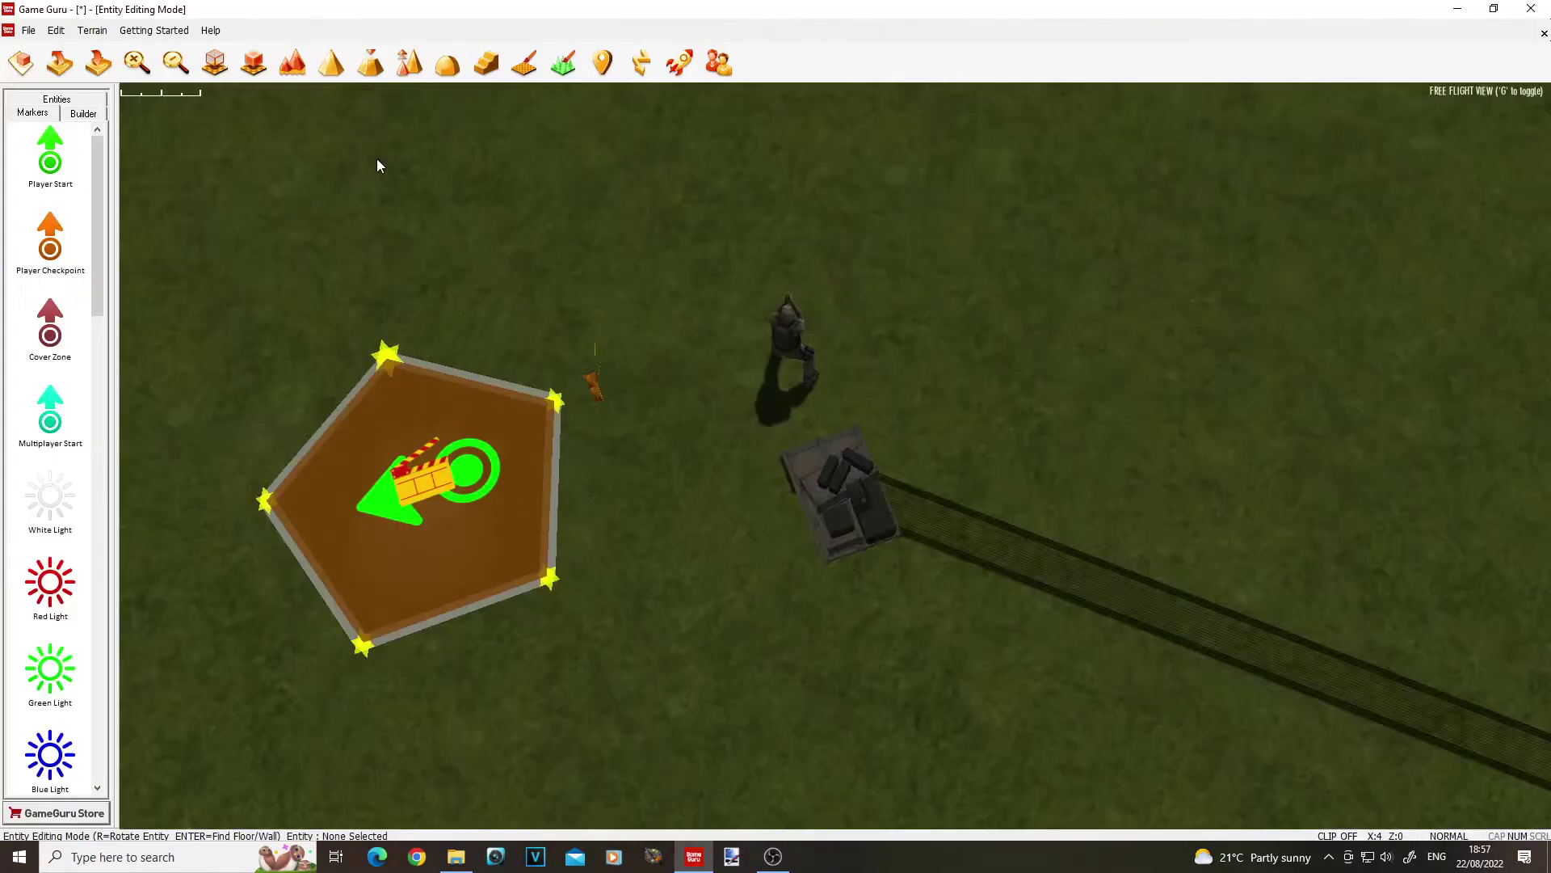
- Set the supply drop's Static Mode to No in its properties and apply the changes
click(846, 501)
click(921, 350)
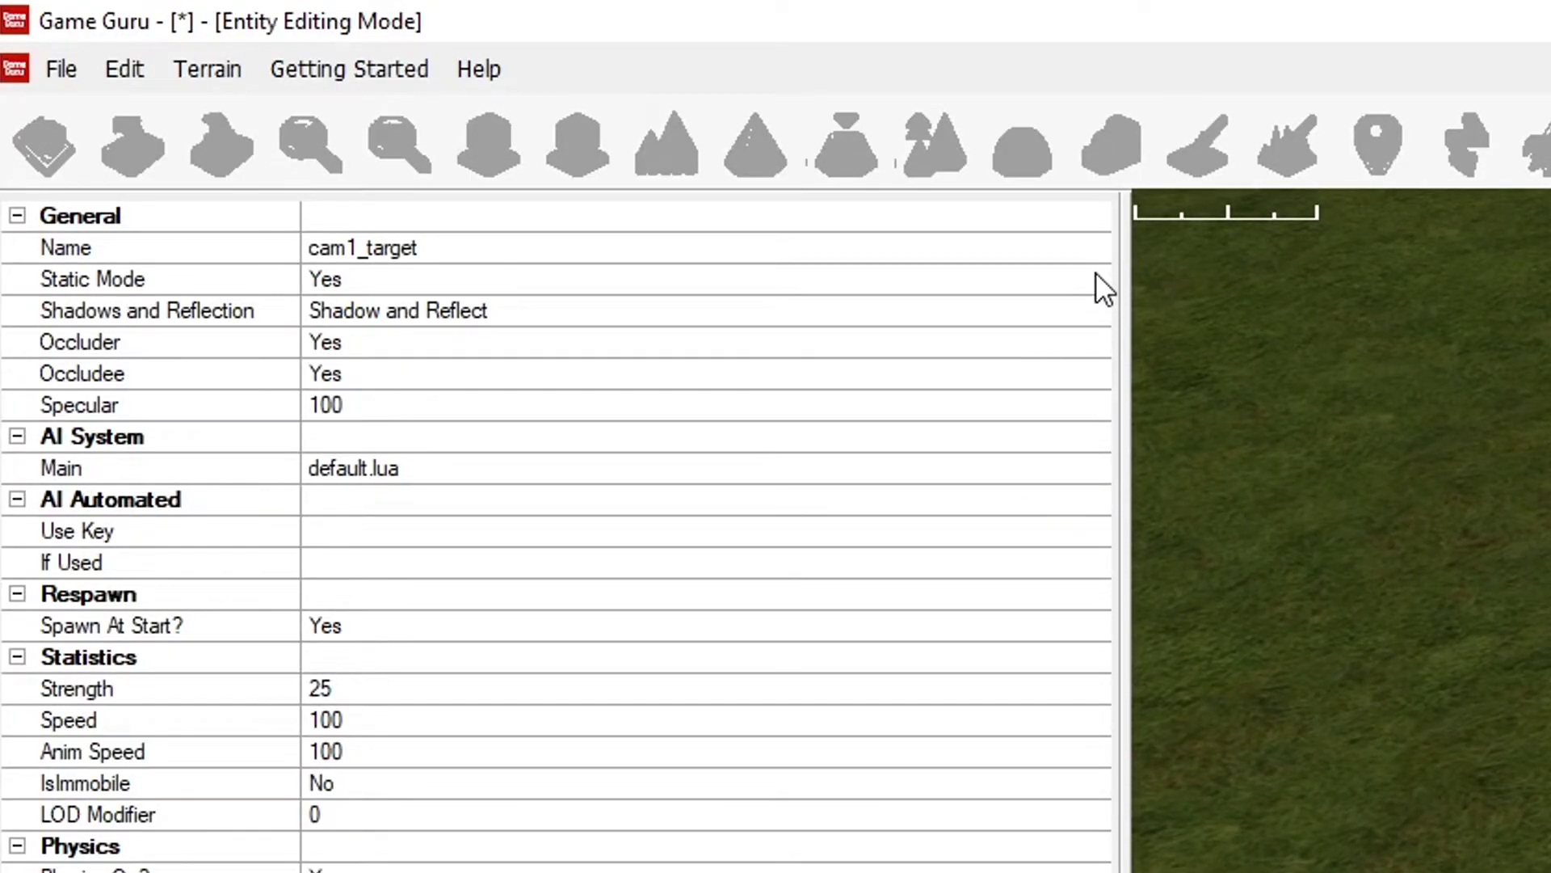
click(1096, 273)
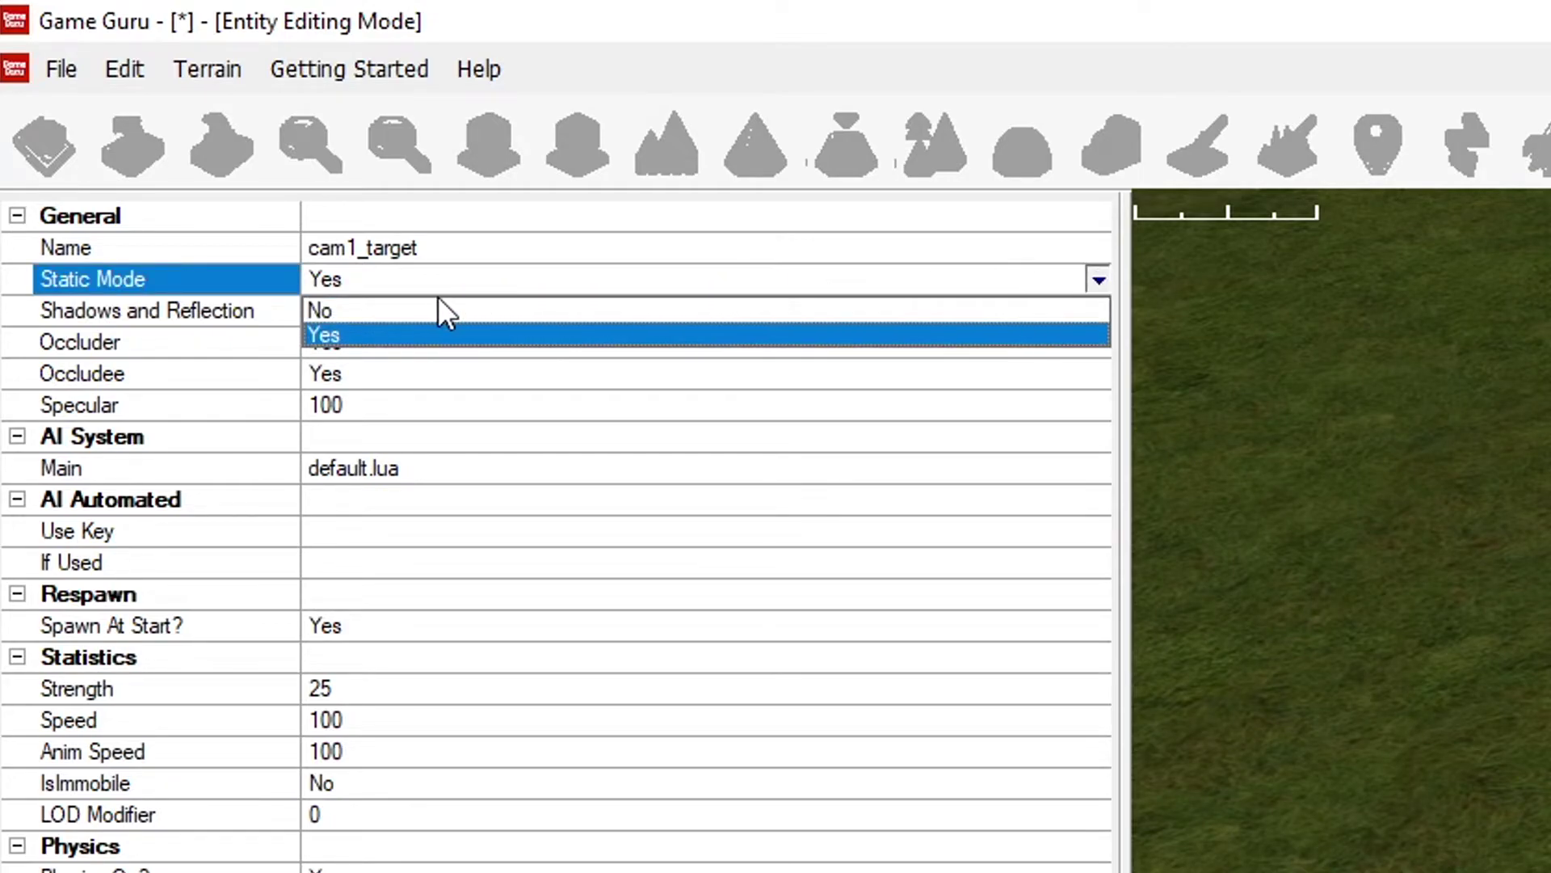
click(331, 311)
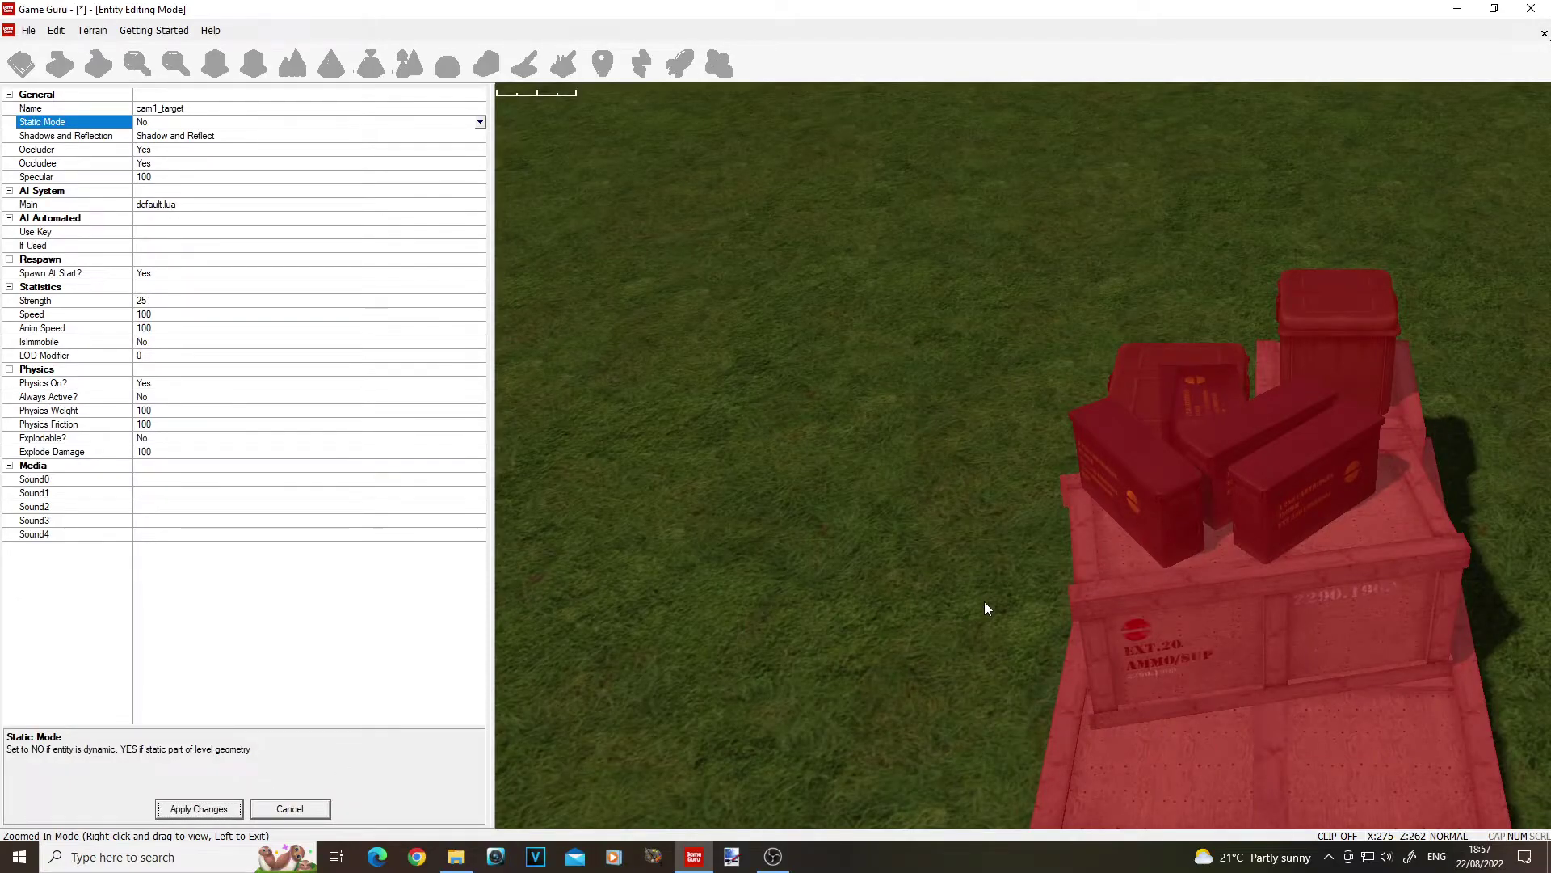
click(985, 603)
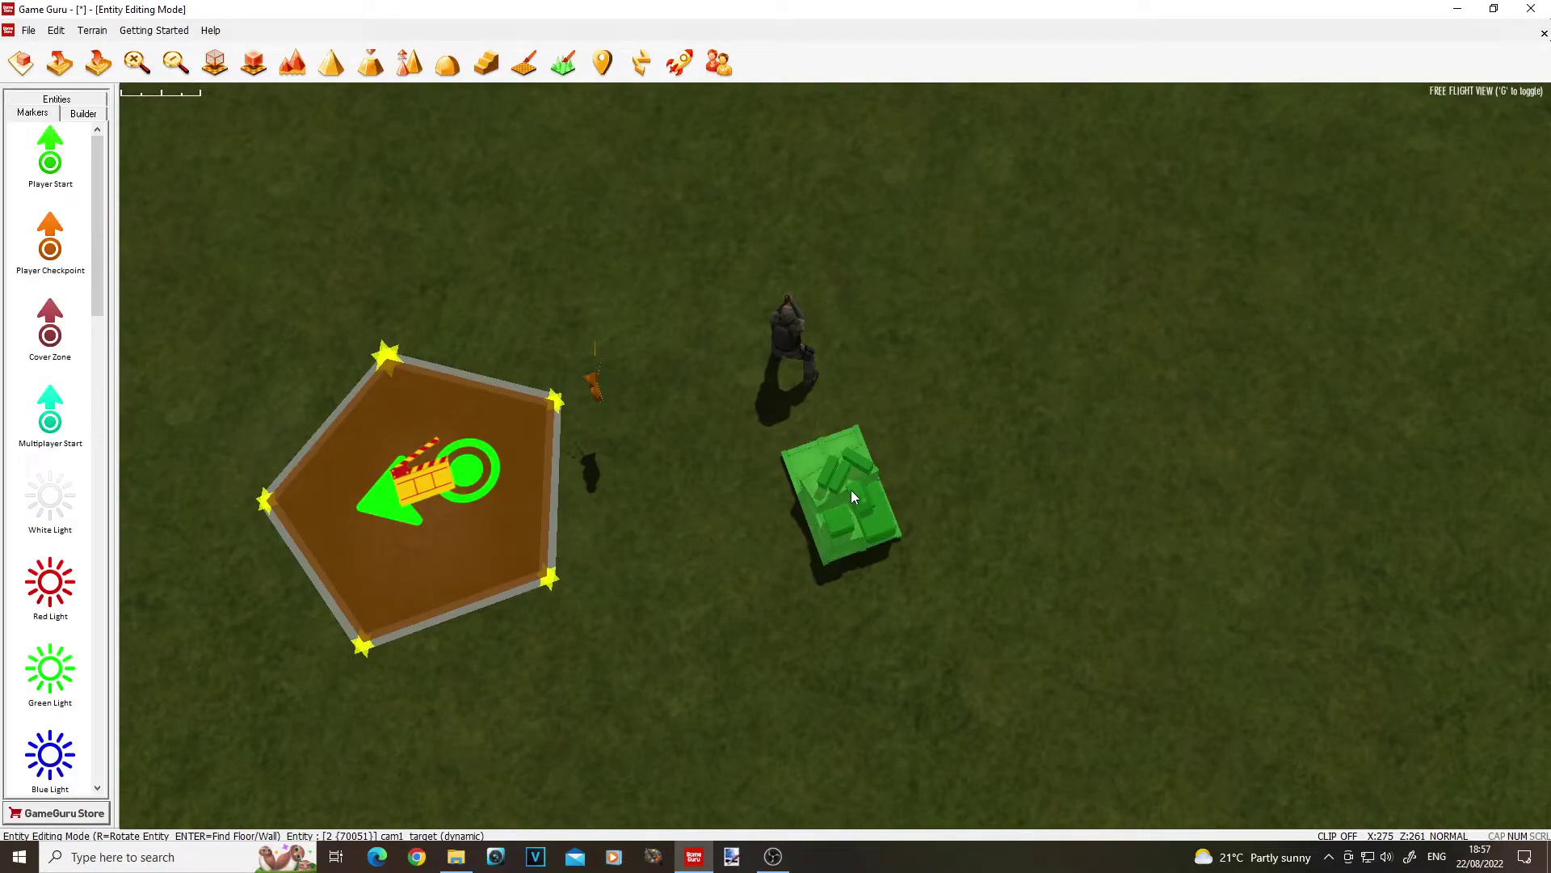
- Place a second supply drop beside the first, switch it from static to dynamic, and delete it
click(60, 102)
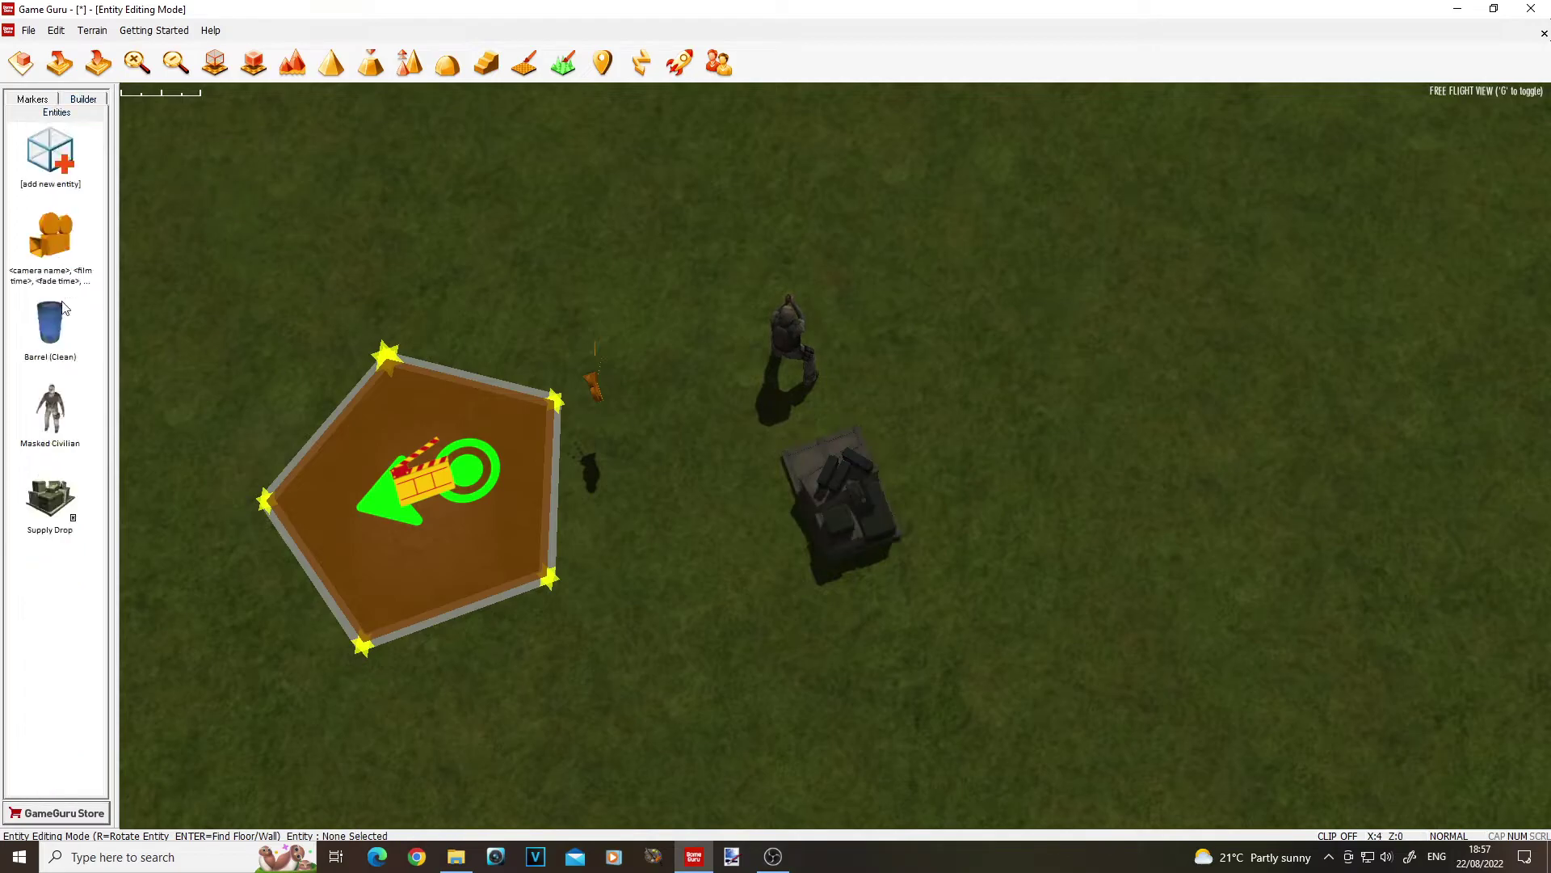
click(61, 501)
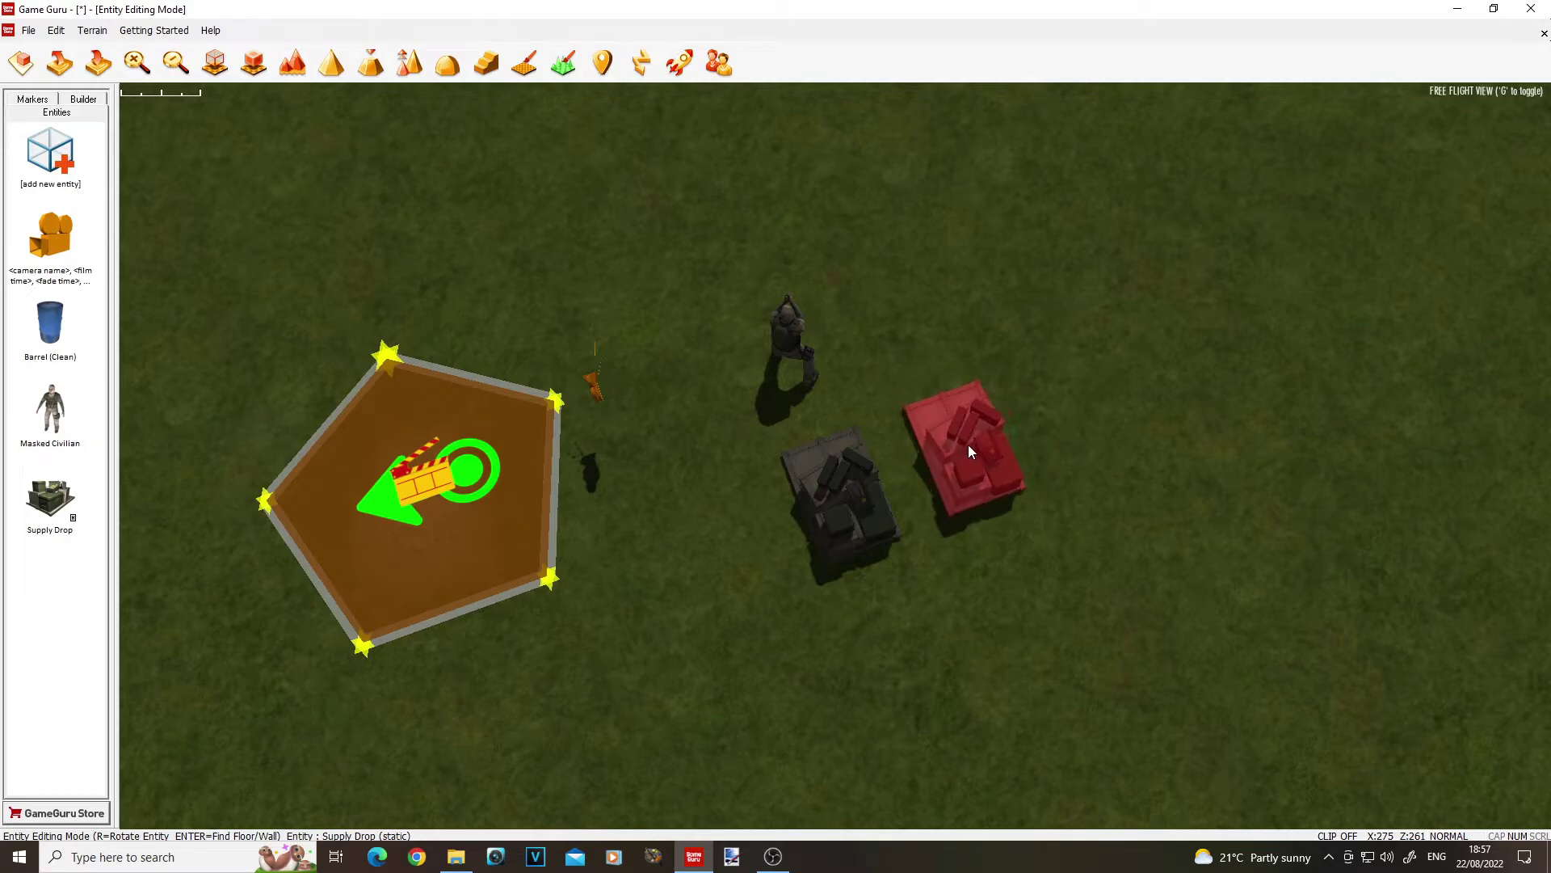
click(969, 445)
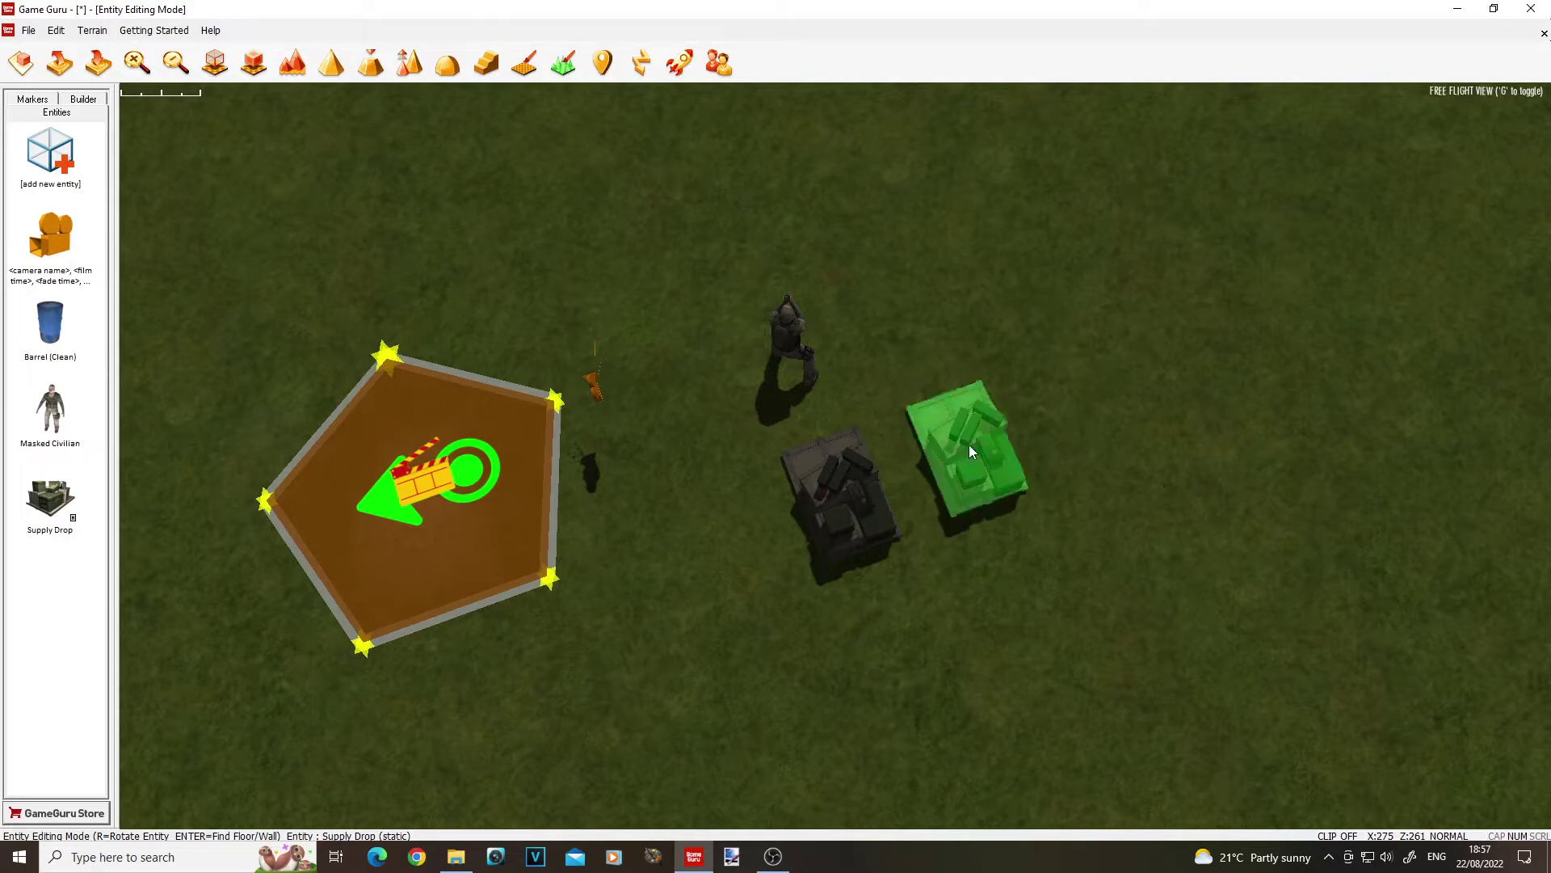
drag(968, 444, 937, 458)
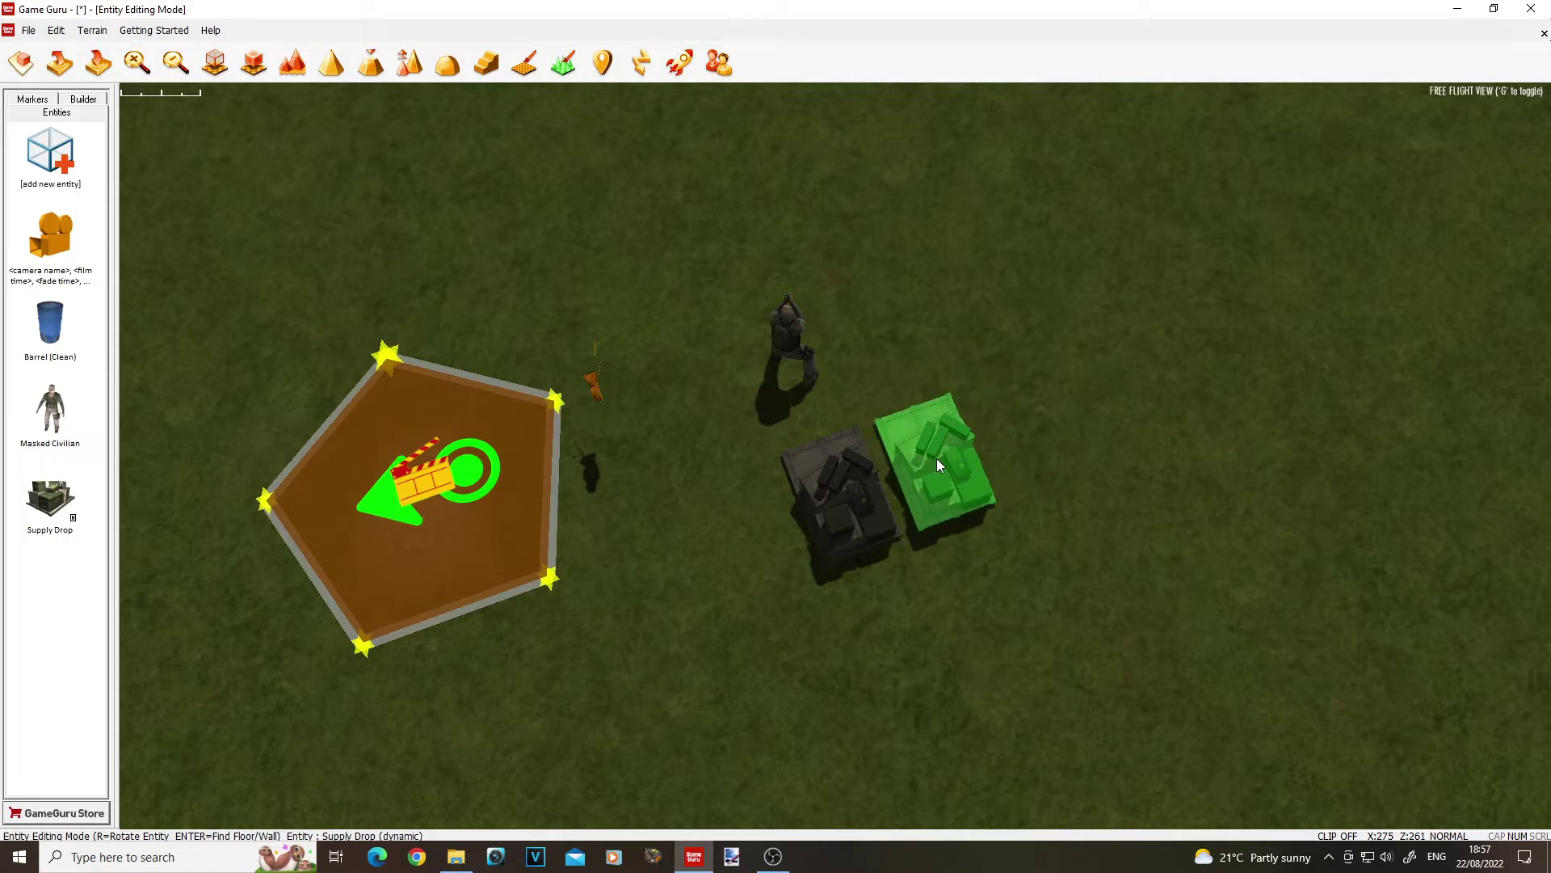
key(Delete)
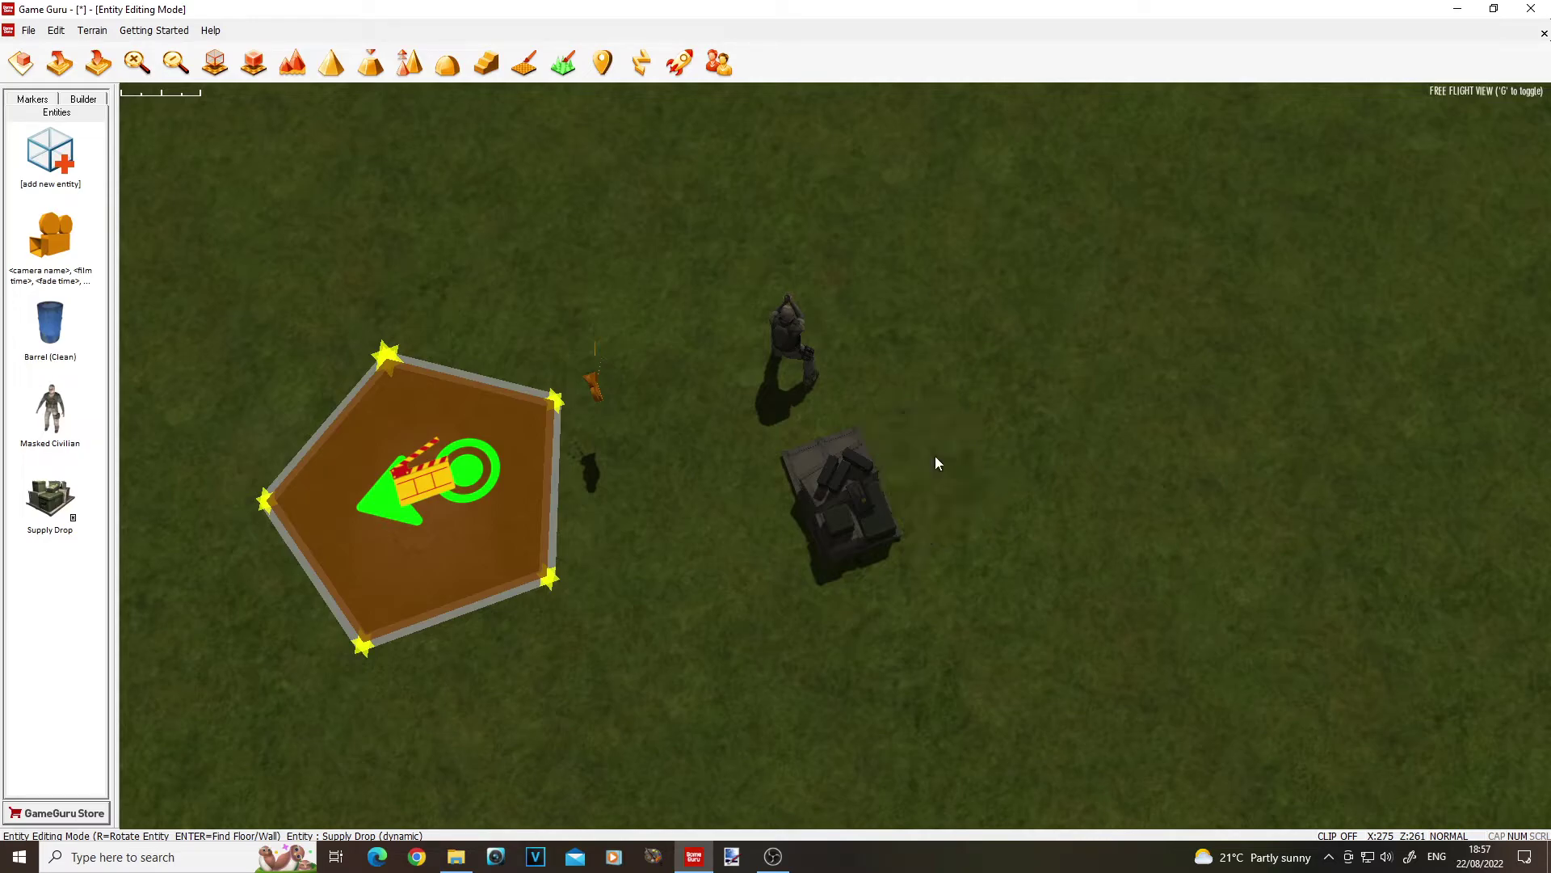
- Check the supply drop's properties without changing them, test the level with it as the camera target, and return to the editor
click(908, 546)
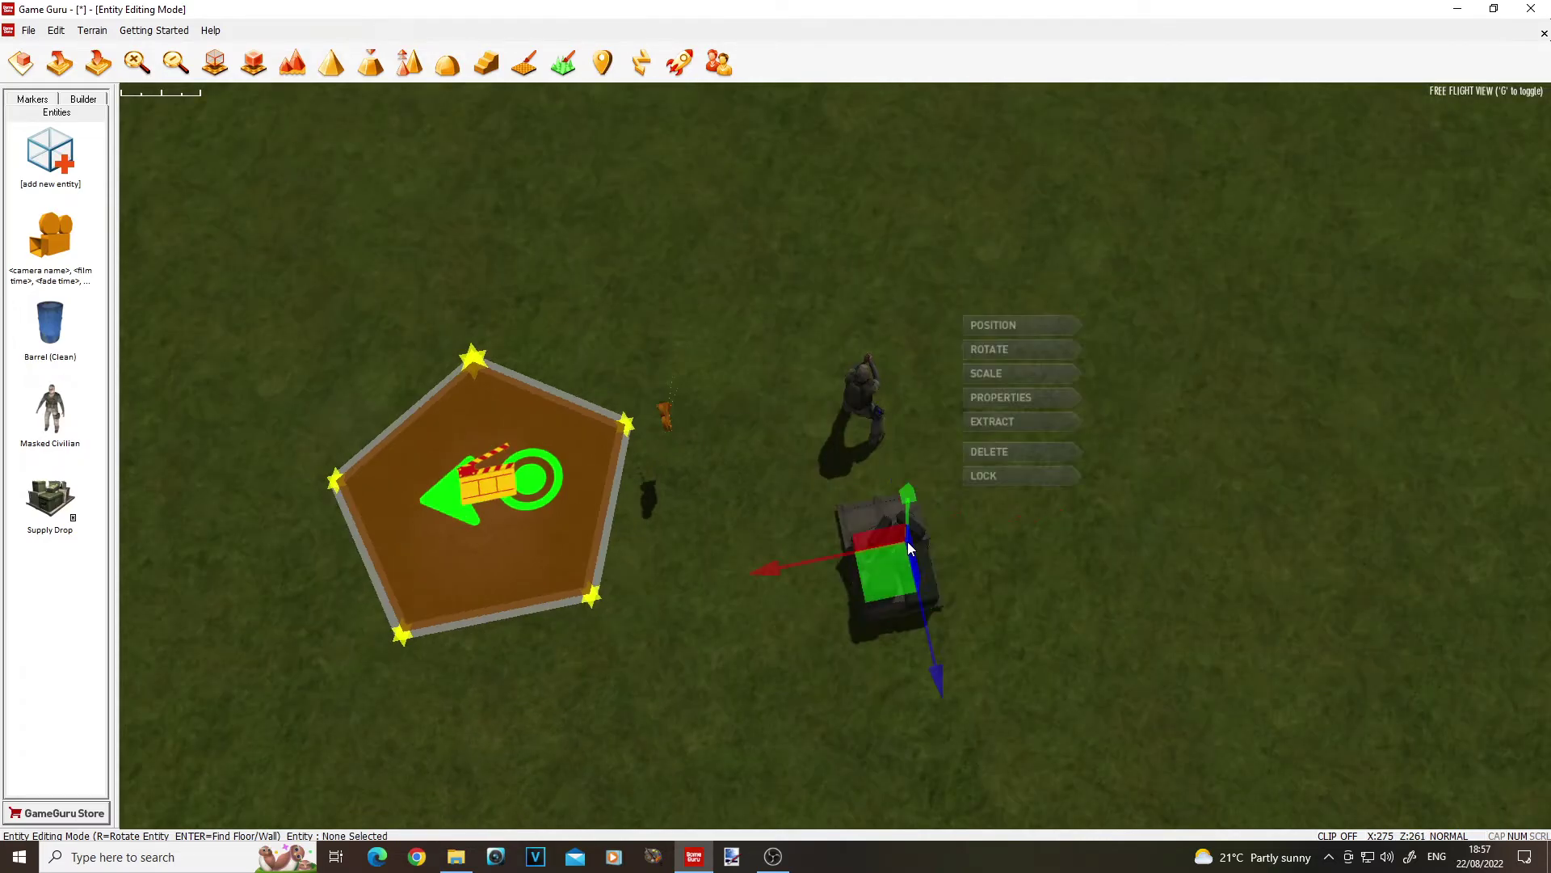
click(1001, 396)
click(323, 808)
click(680, 63)
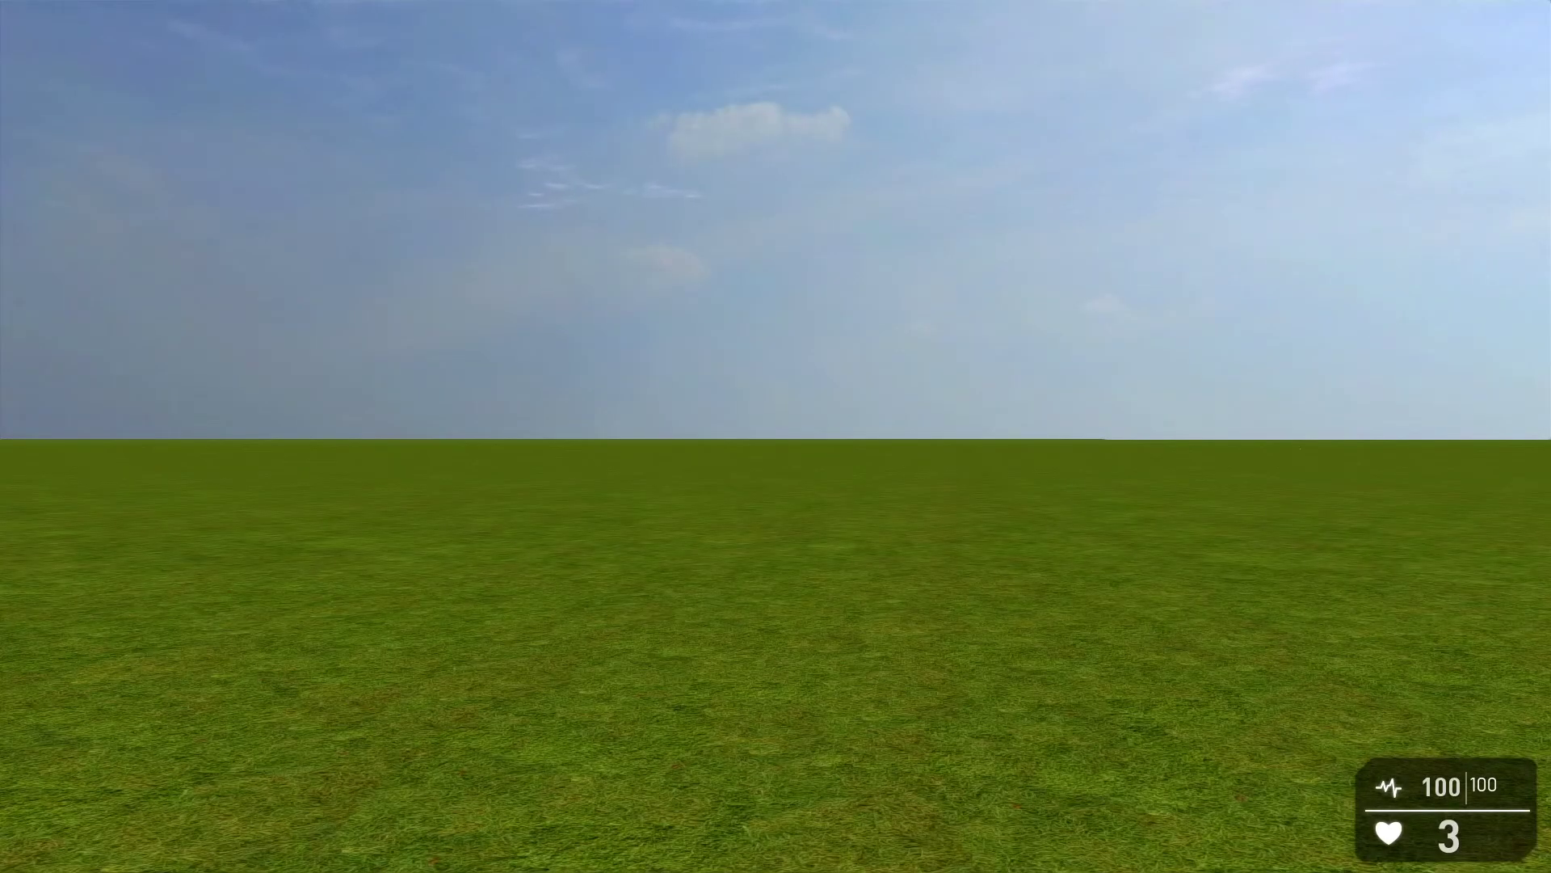
key(Escape)
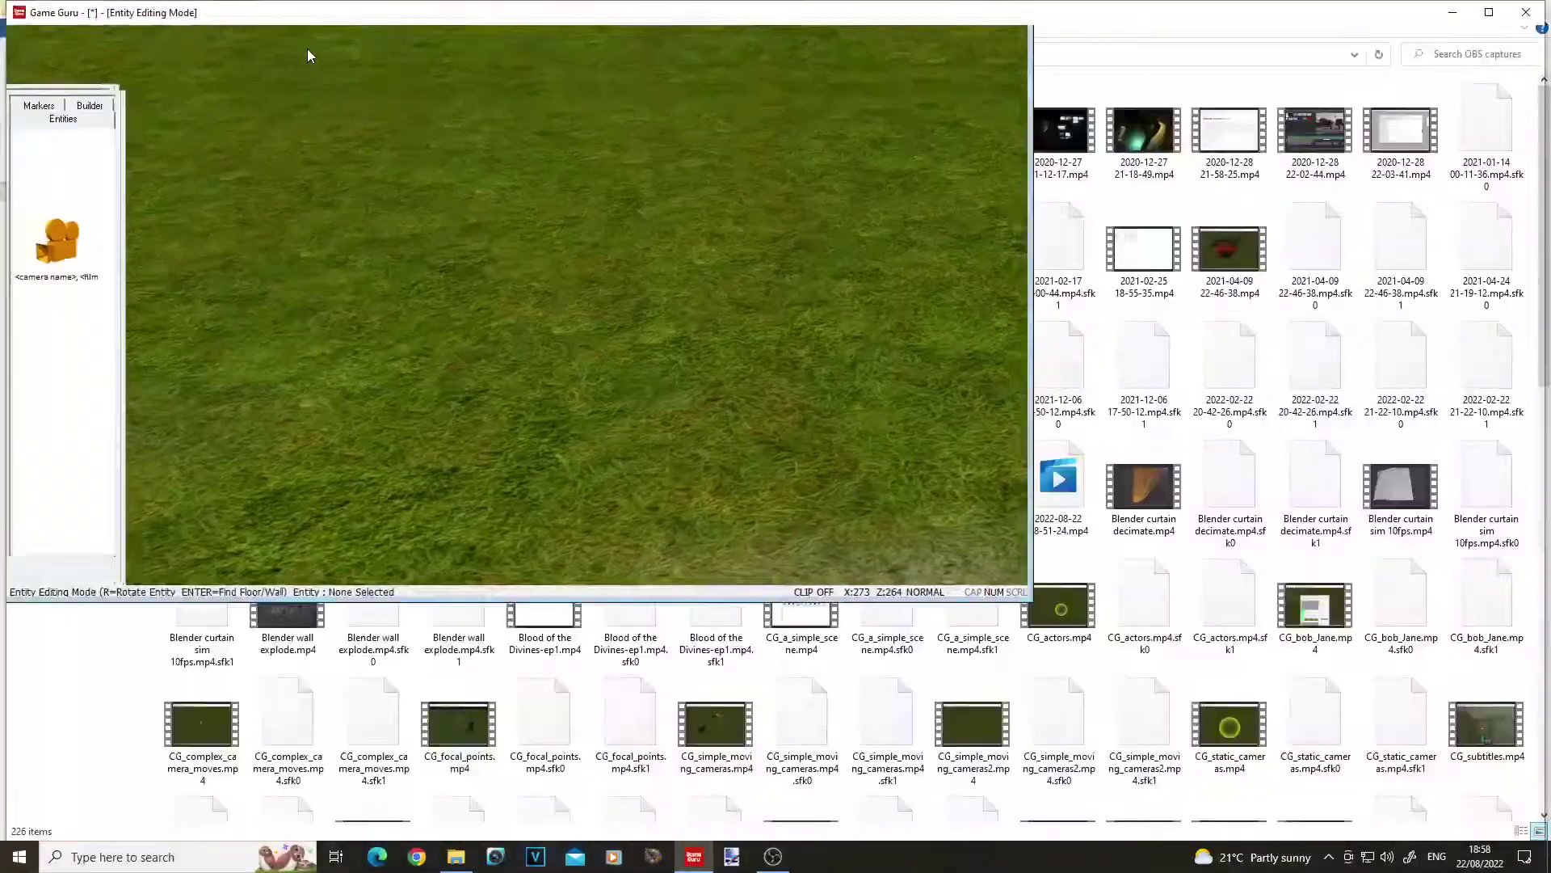